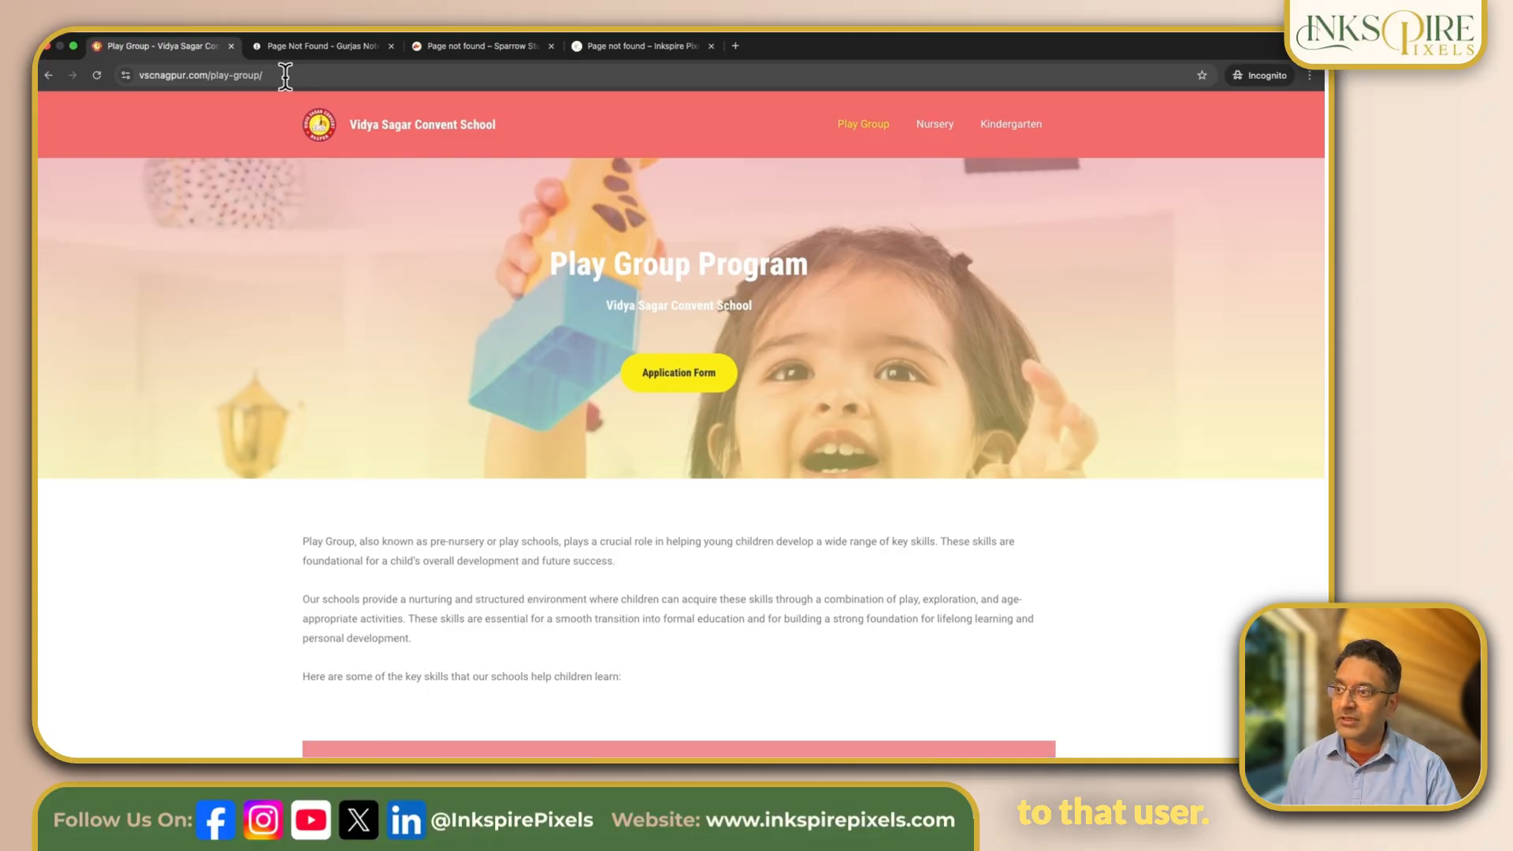
# Step: Load the nonexistent address vscnagpur.com/ucvyvcy to view the school website's default 404 page
pyautogui.click(286, 75)
pyautogui.click(286, 74)
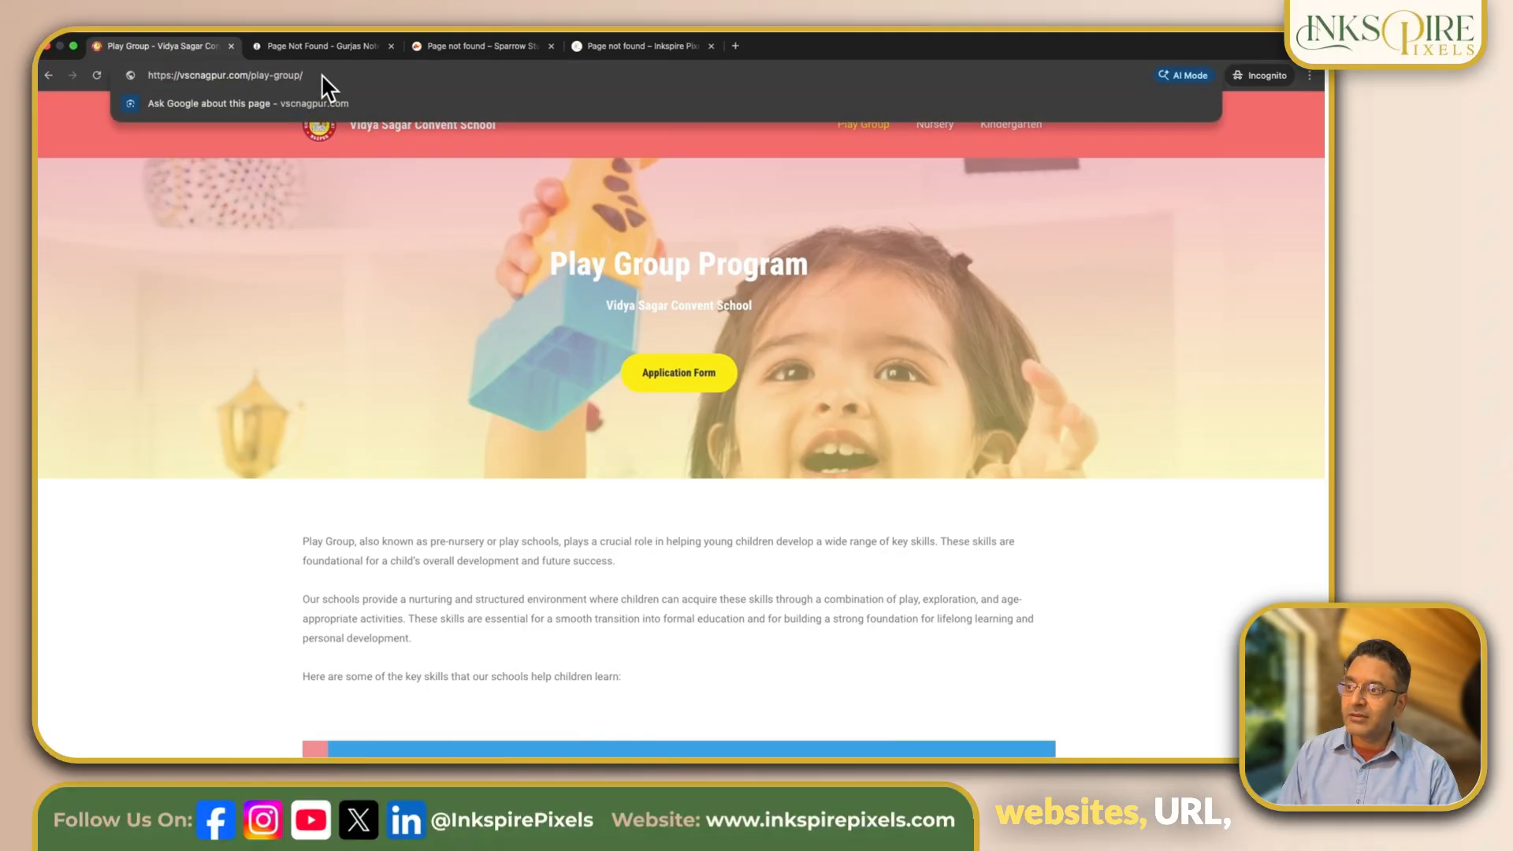
pyautogui.press('BackSpace')
pyautogui.press('BackSpace')
pyautogui.press('BackSpace')
pyautogui.press('BackSpace')
pyautogui.press('BackSpace')
pyautogui.press('BackSpace')
pyautogui.press('BackSpace')
pyautogui.press('BackSpace')
pyautogui.press('BackSpace')
pyautogui.press('BackSpace')
pyautogui.press('BackSpace')
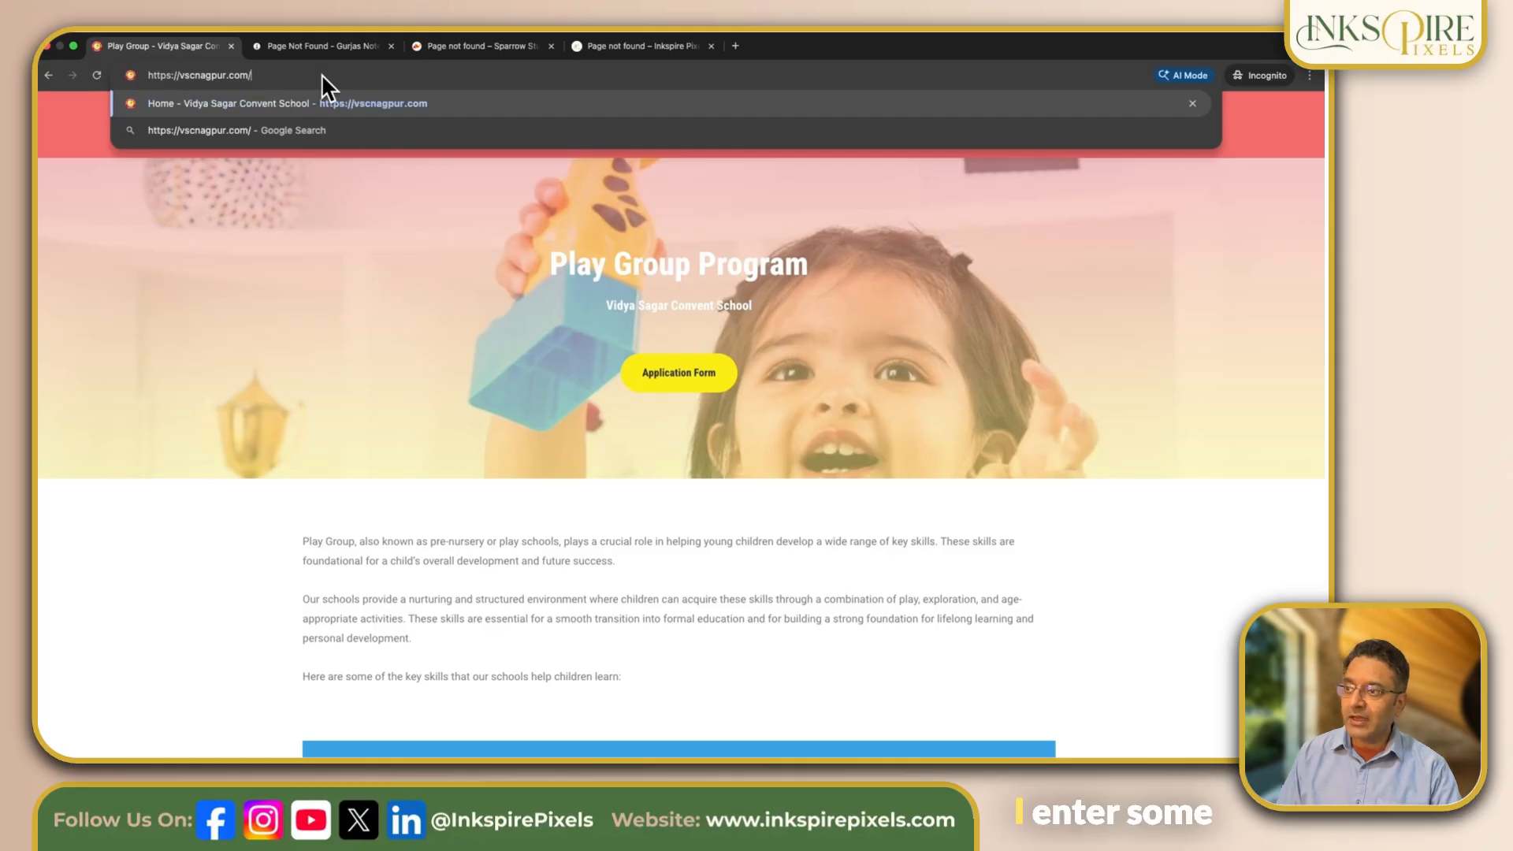
pyautogui.write('ucvyvcy')
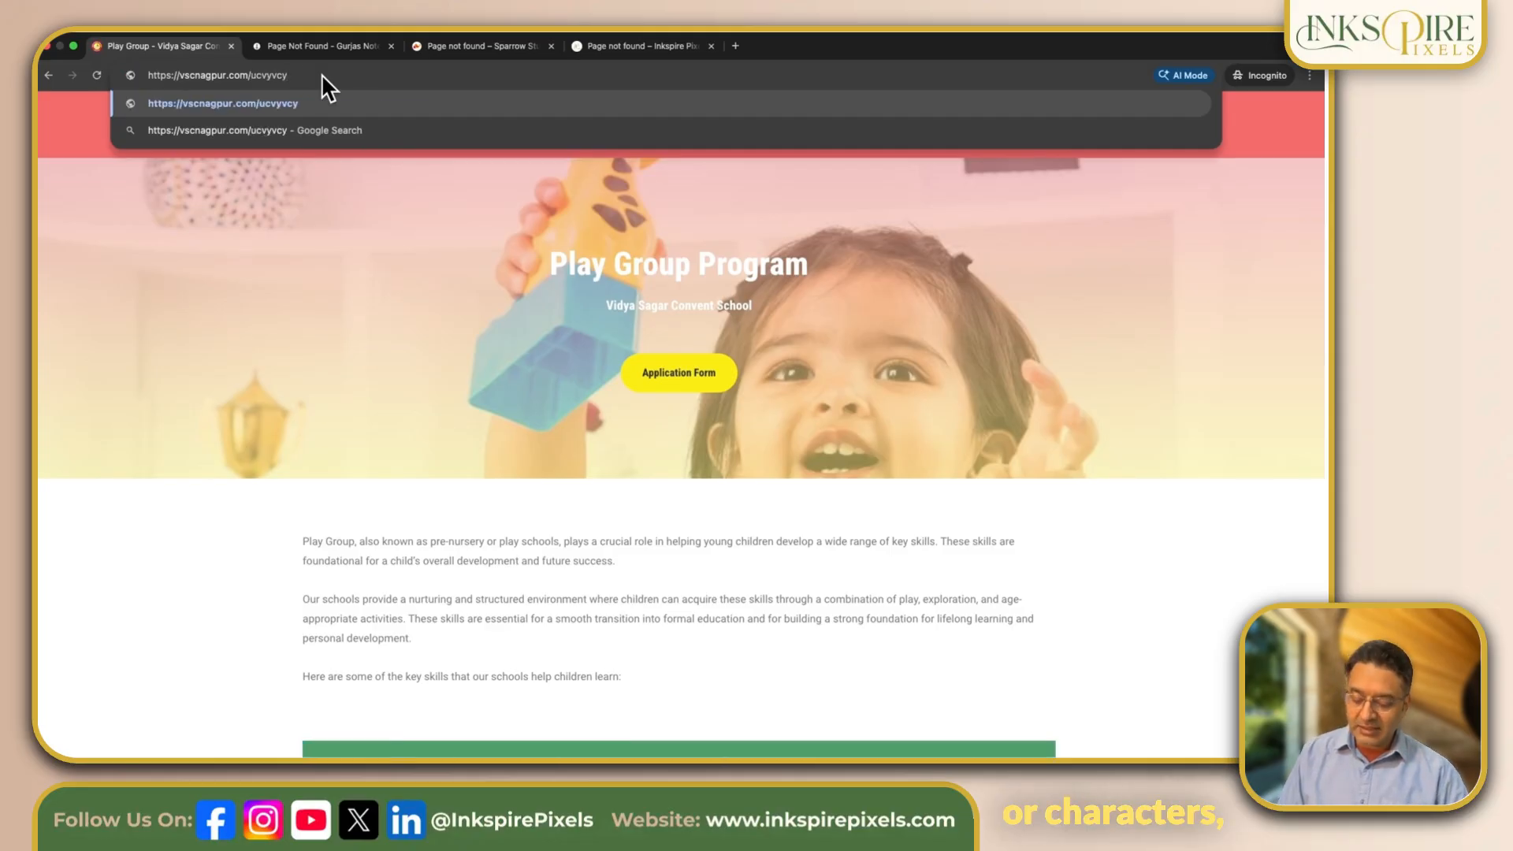
pyautogui.press('Return')
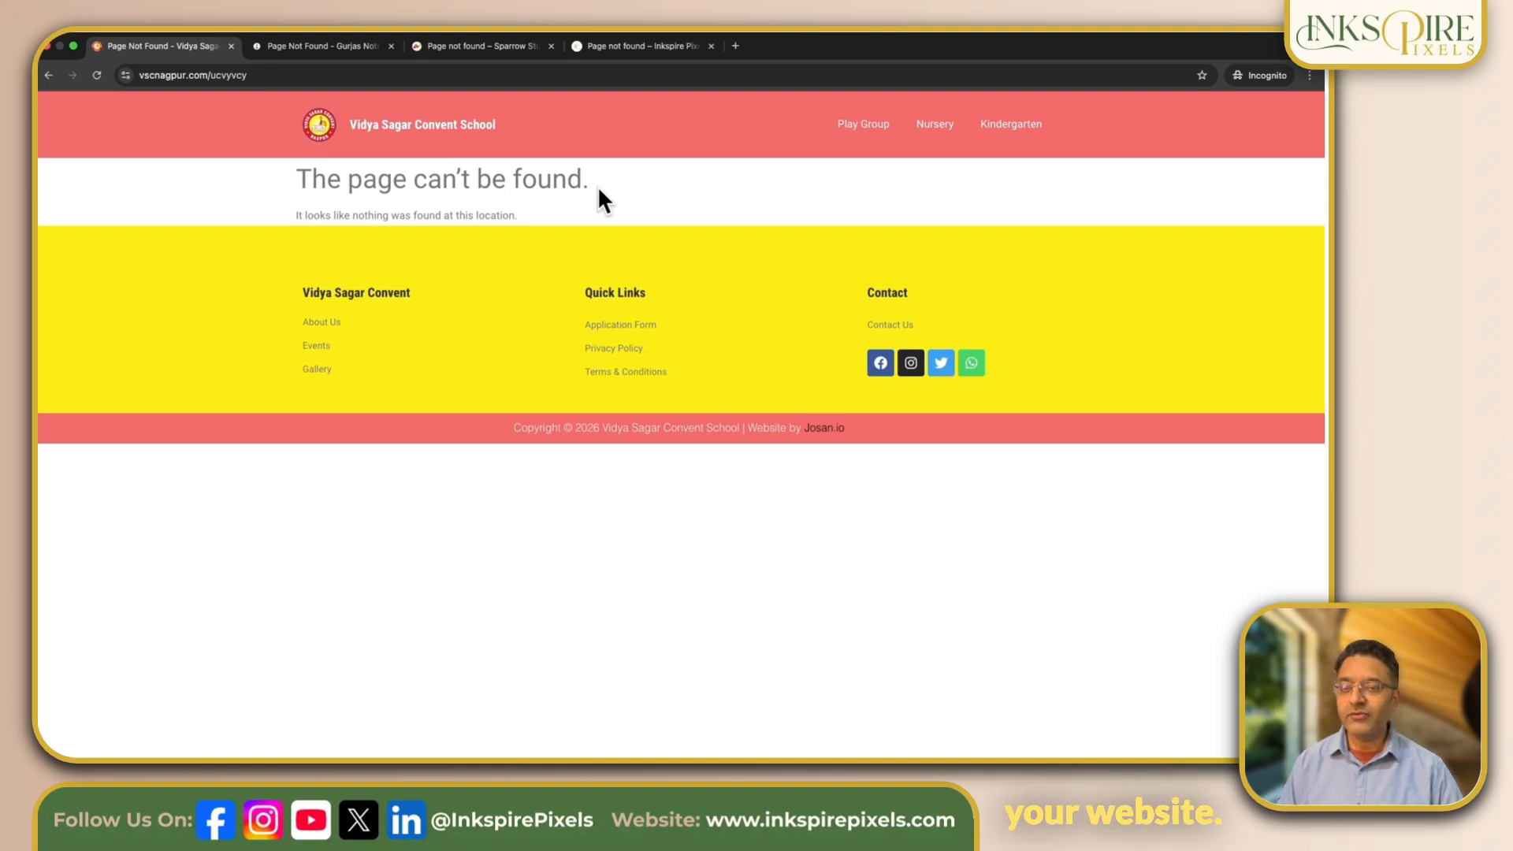
# Step: View the custom 404 pages of Gurjas Notebooks, Sparrow Studio and Inkspire Pixels
pyautogui.click(330, 48)
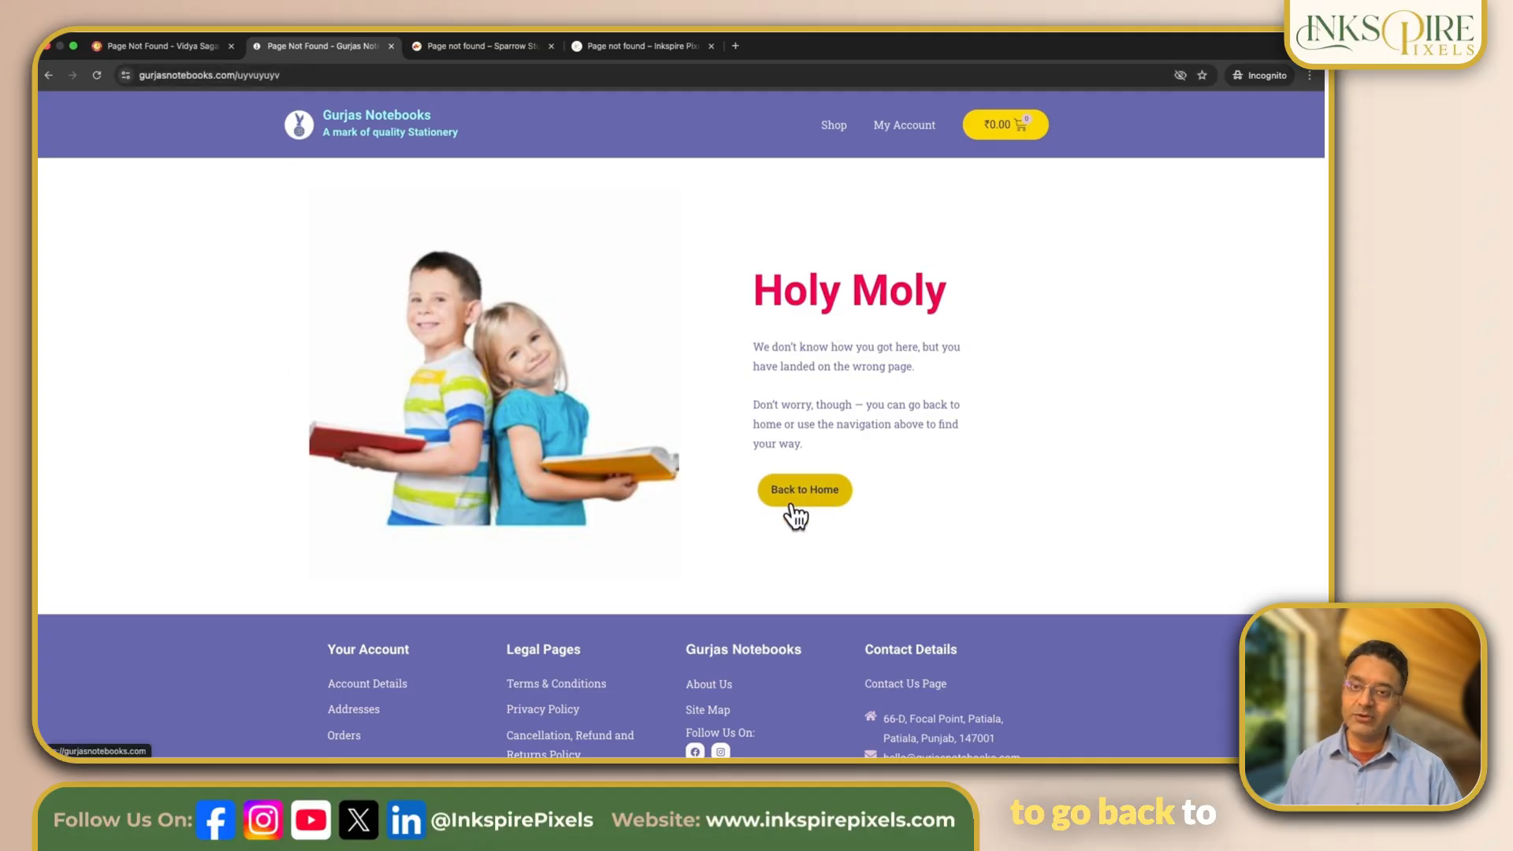
pyautogui.click(468, 47)
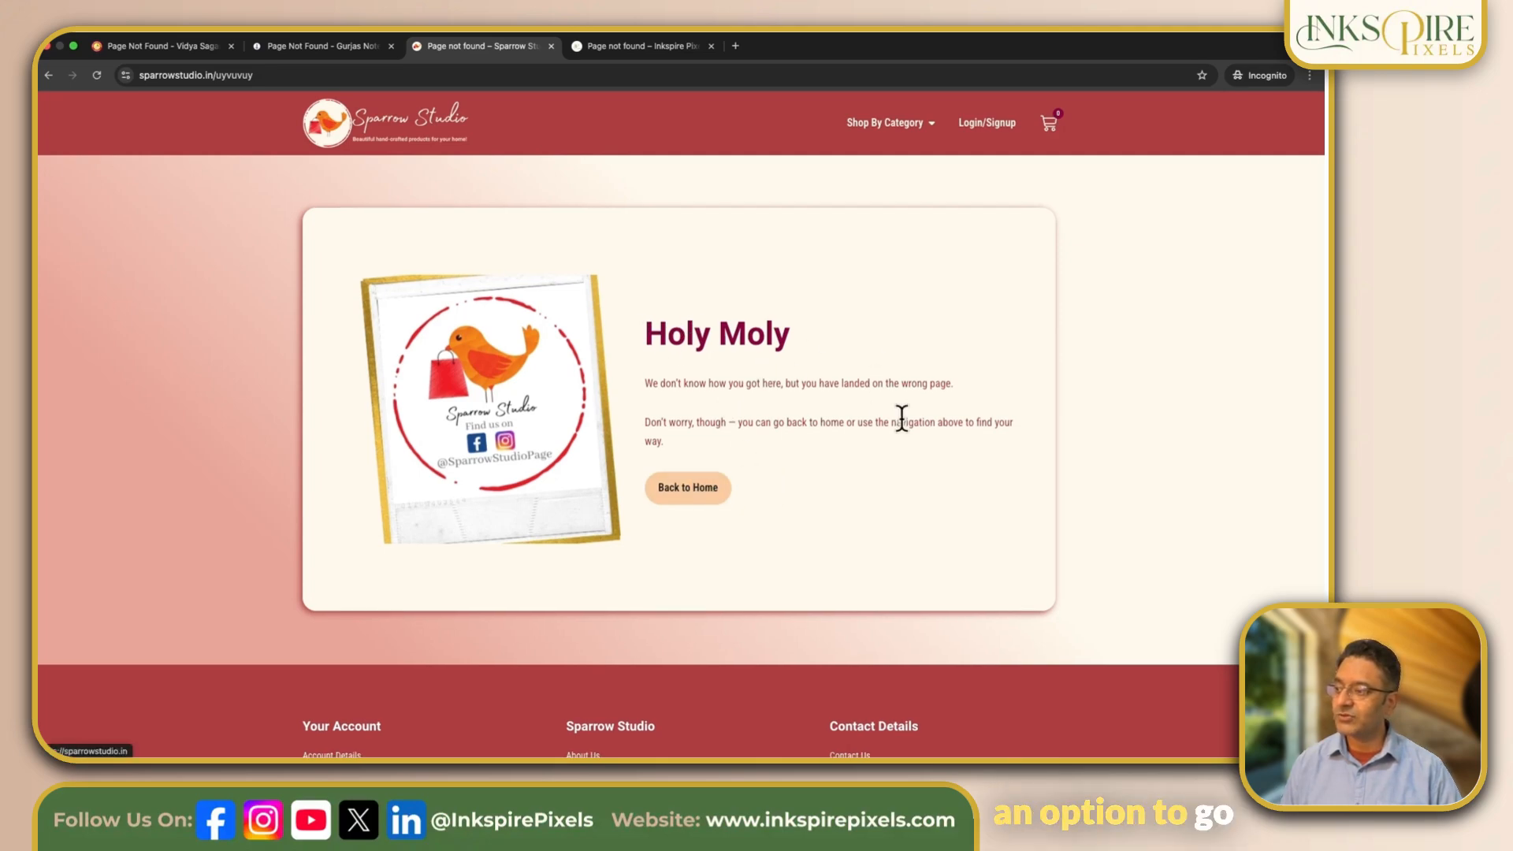
pyautogui.click(618, 46)
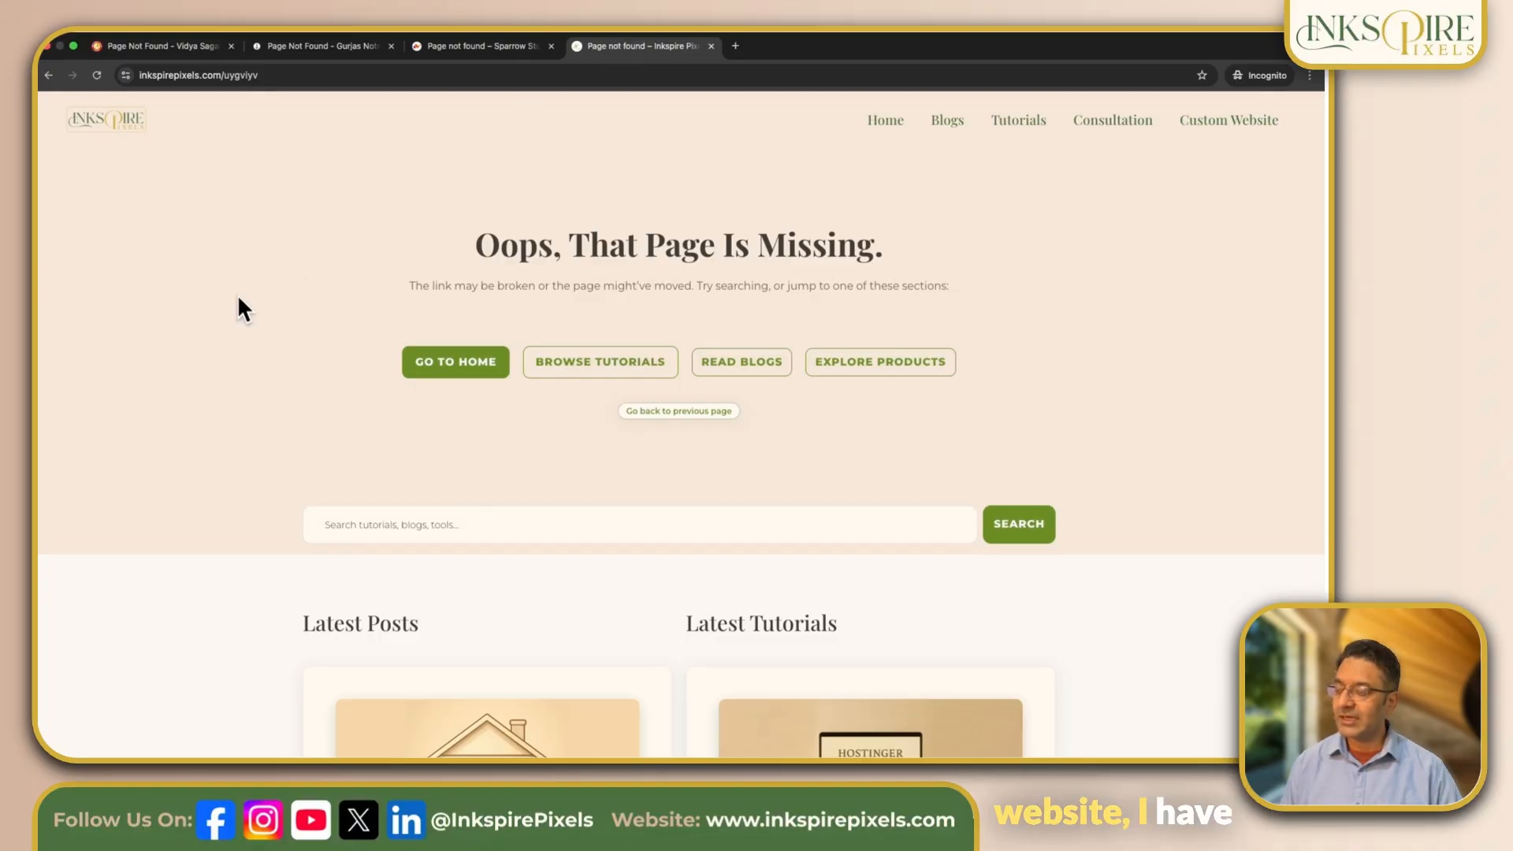
# Step: Examine the Inkspire Pixels 404 page from its navigation buttons and search bar through the latest posts, popular topics and newsletter form
pyautogui.scroll(-10, 238, 294)
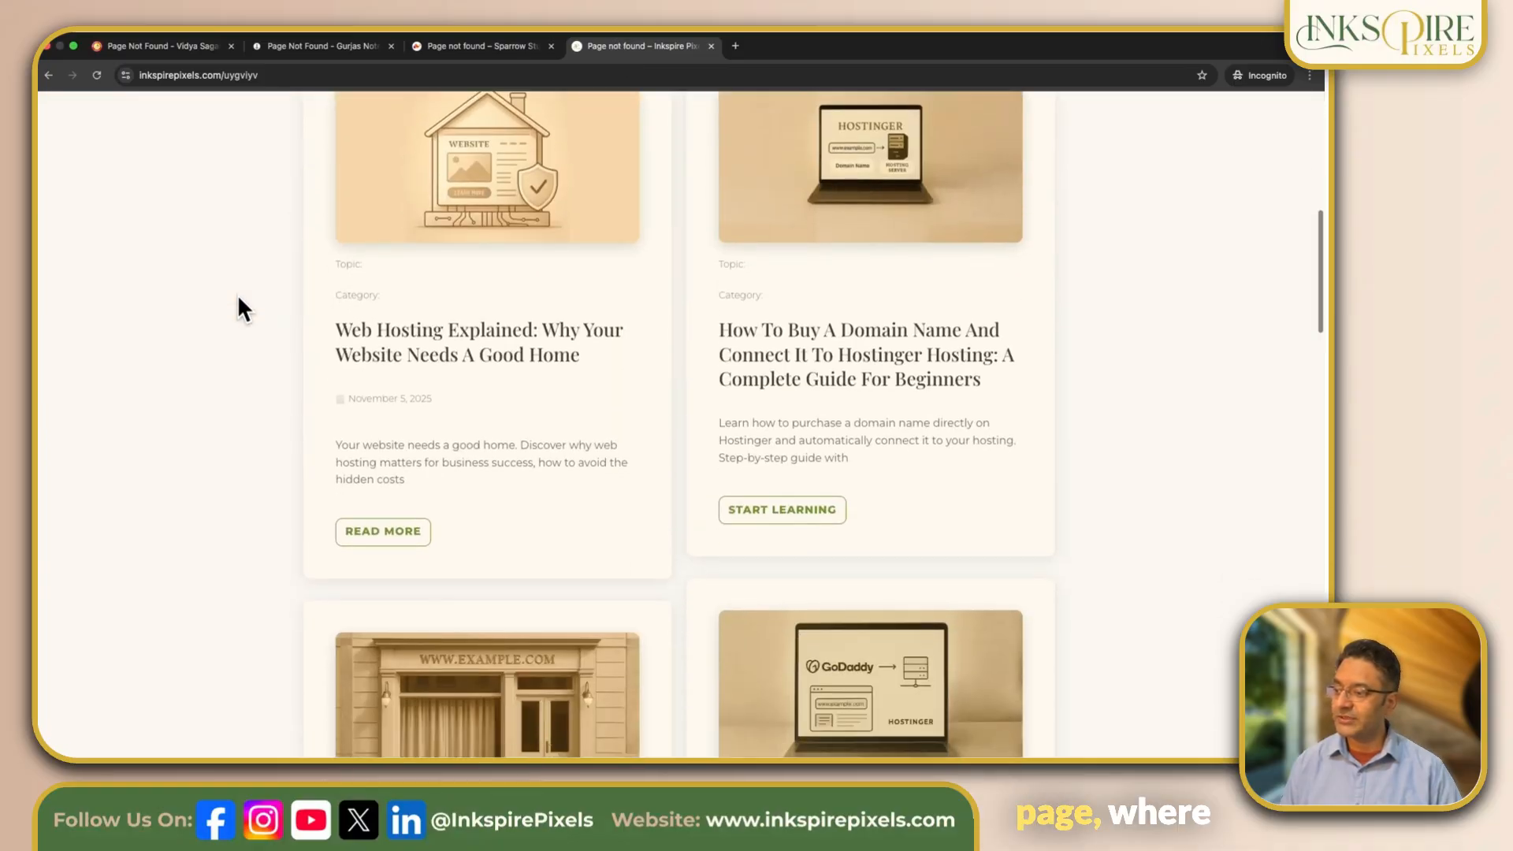
pyautogui.scroll(-5, 238, 295)
pyautogui.scroll(15, 238, 295)
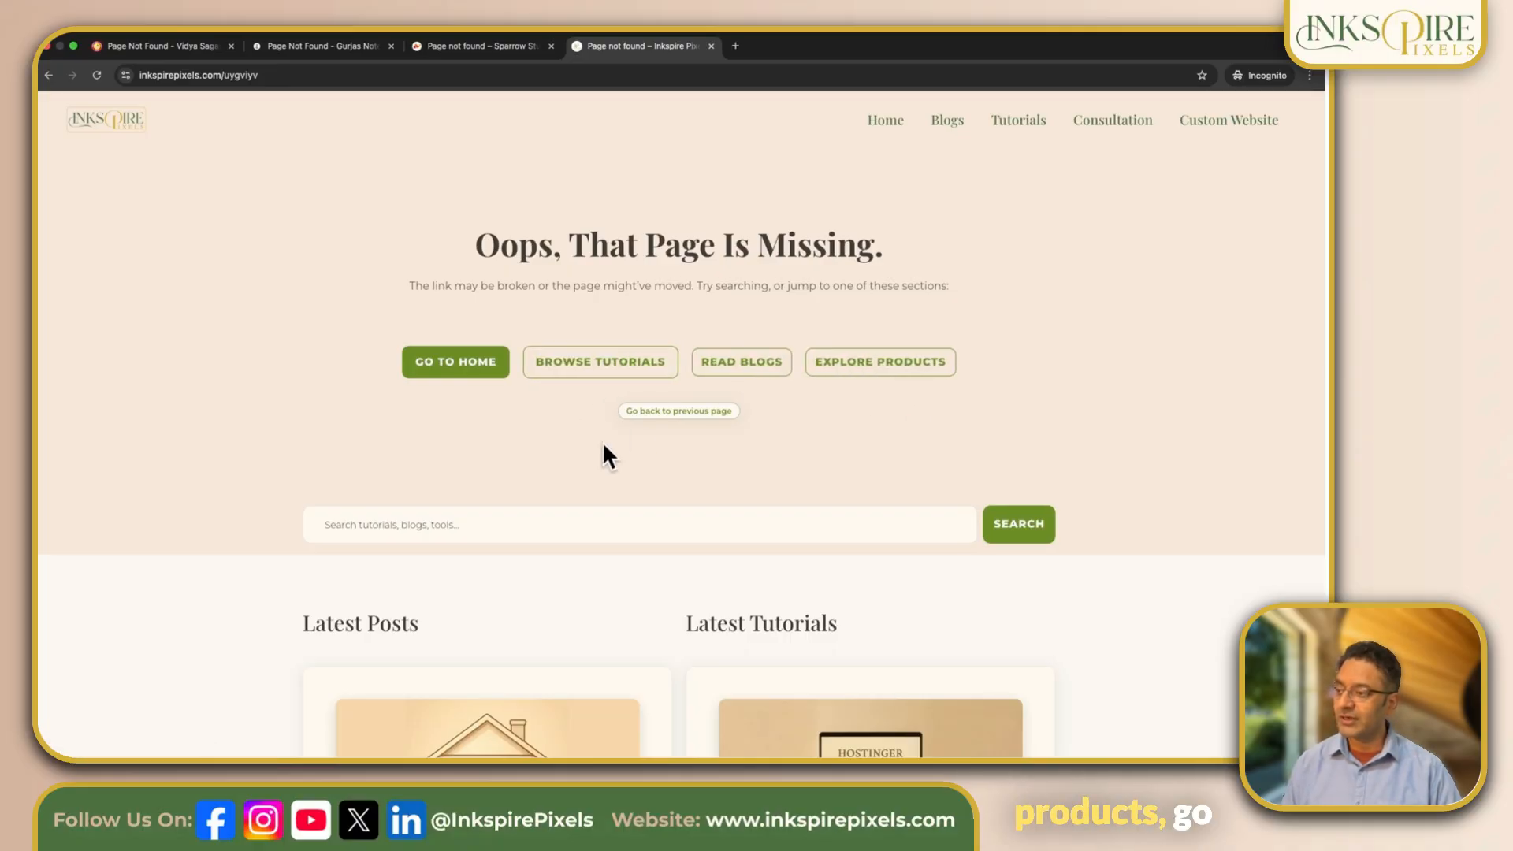
pyautogui.scroll(-3, 523, 429)
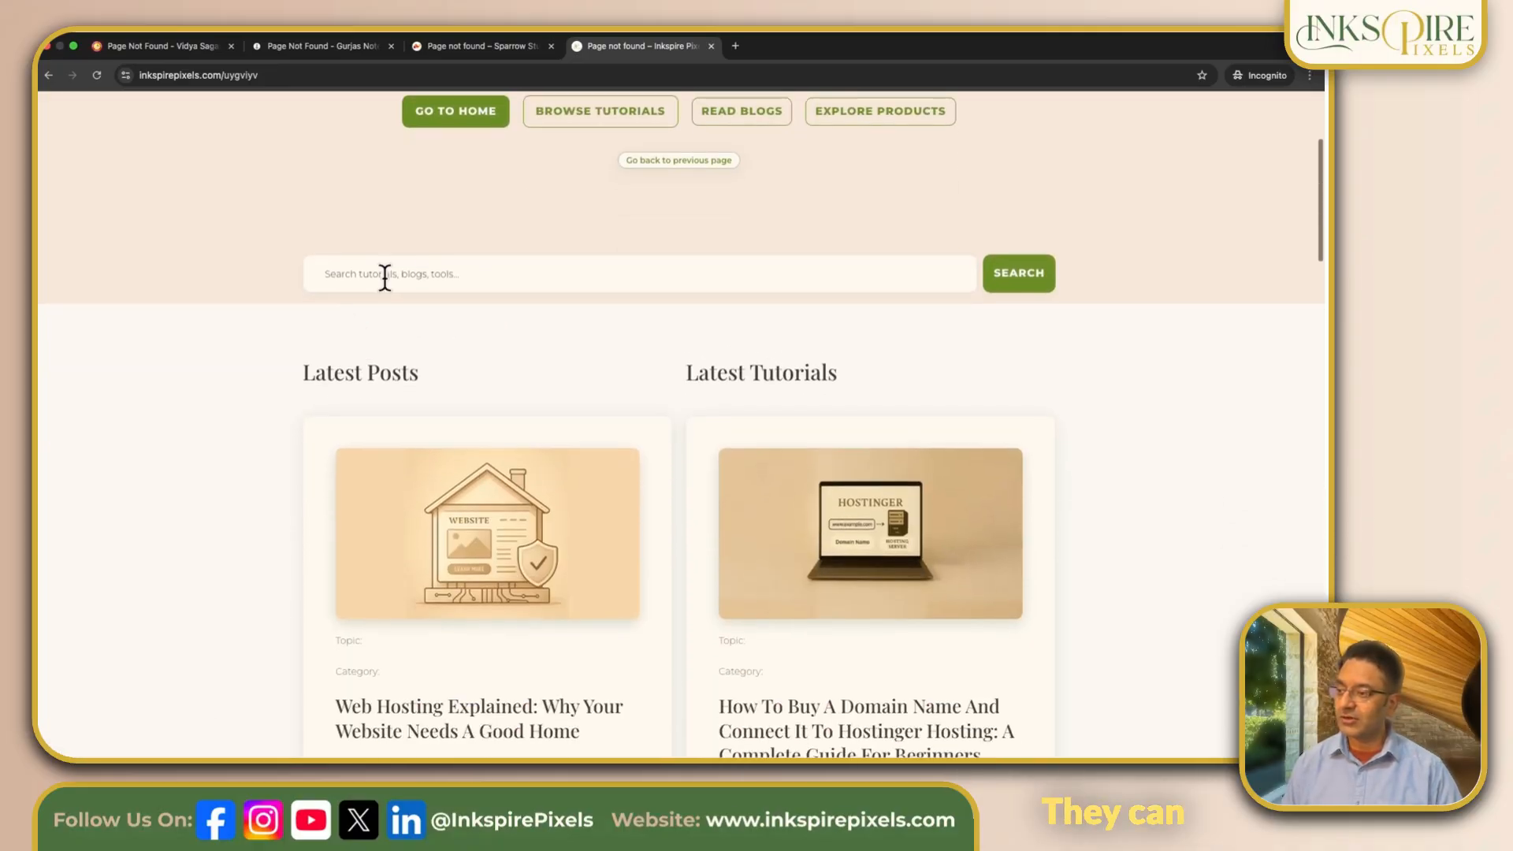
pyautogui.scroll(-5, 497, 361)
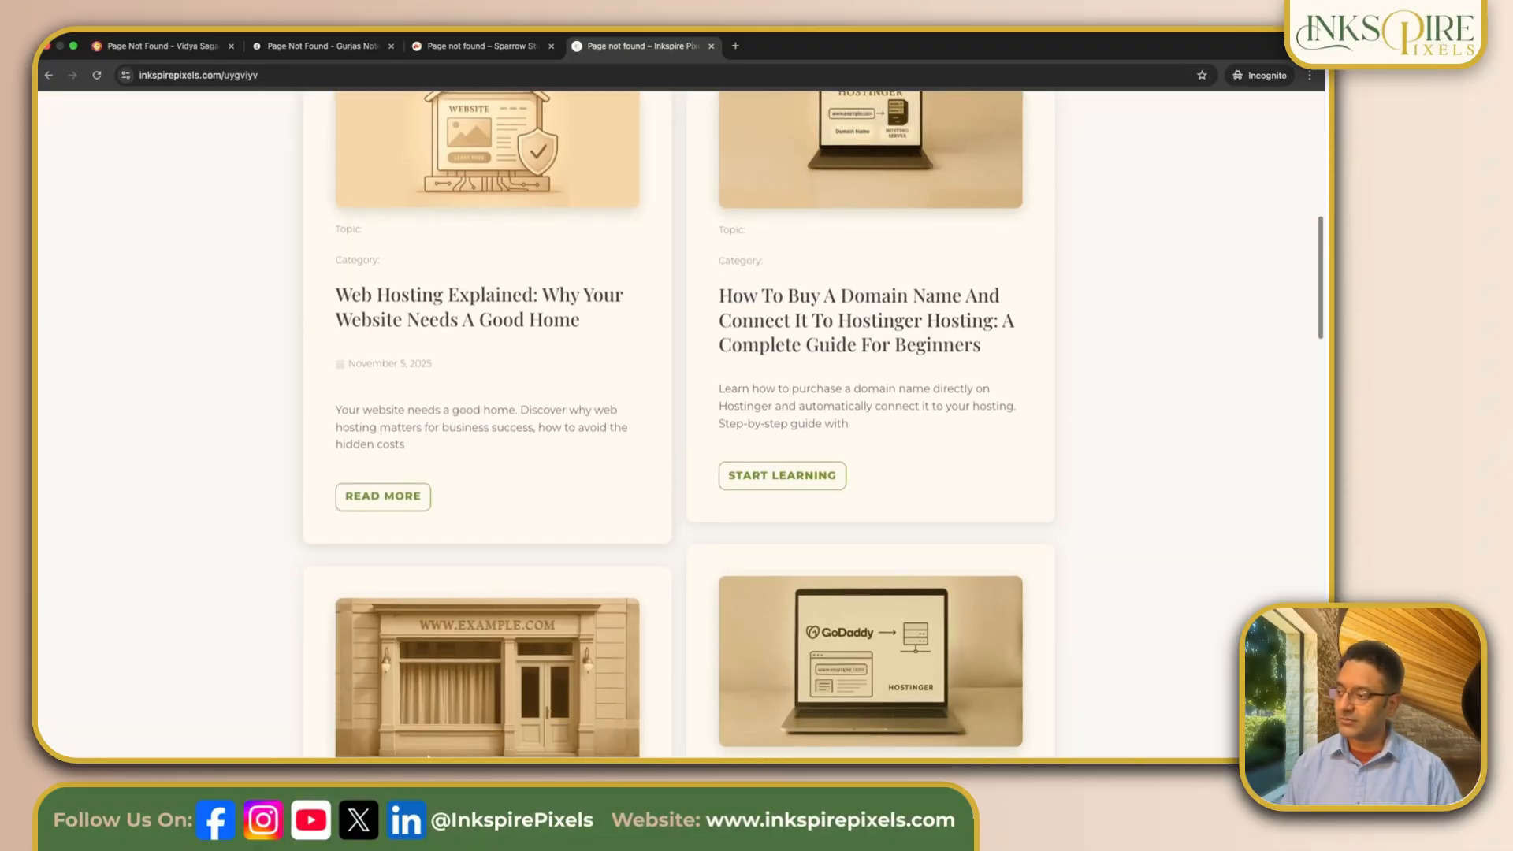
pyautogui.scroll(-10, 671, 536)
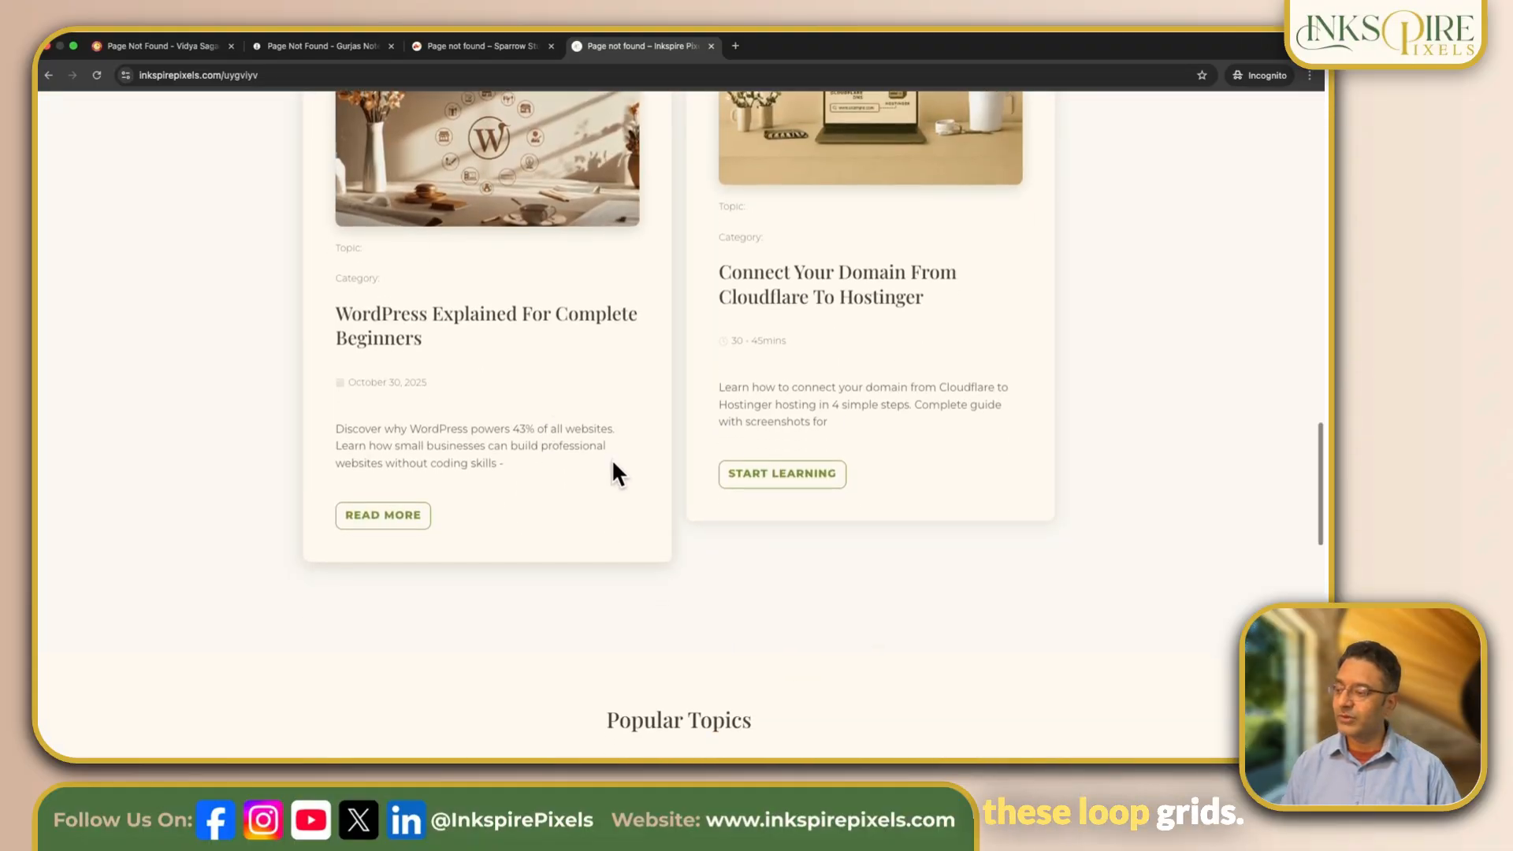
pyautogui.scroll(-5, 613, 471)
pyautogui.scroll(-1, 626, 583)
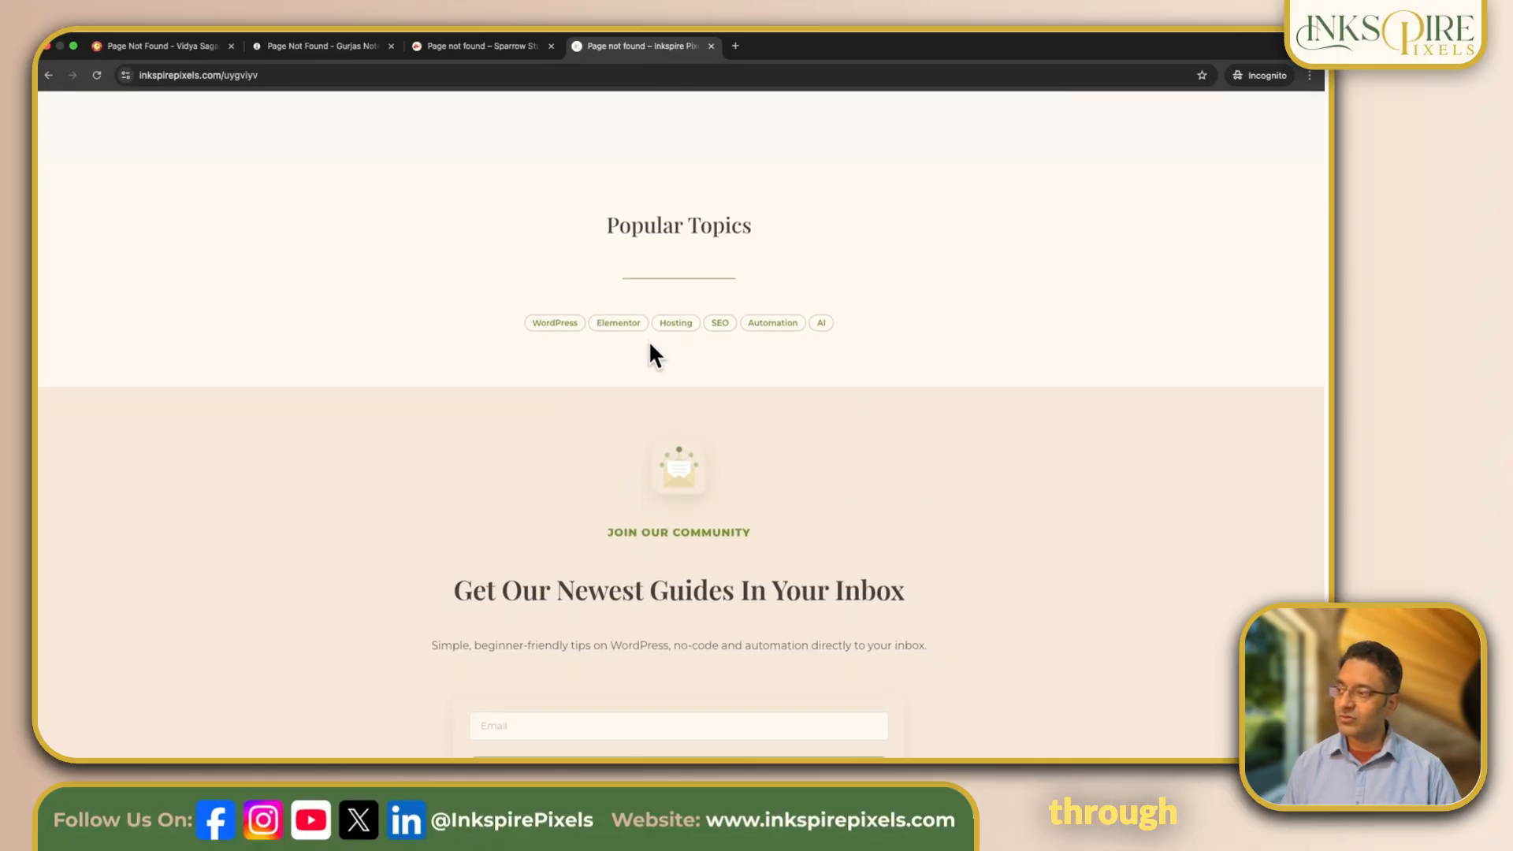
pyautogui.scroll(-1, 917, 474)
pyautogui.scroll(-1, 918, 474)
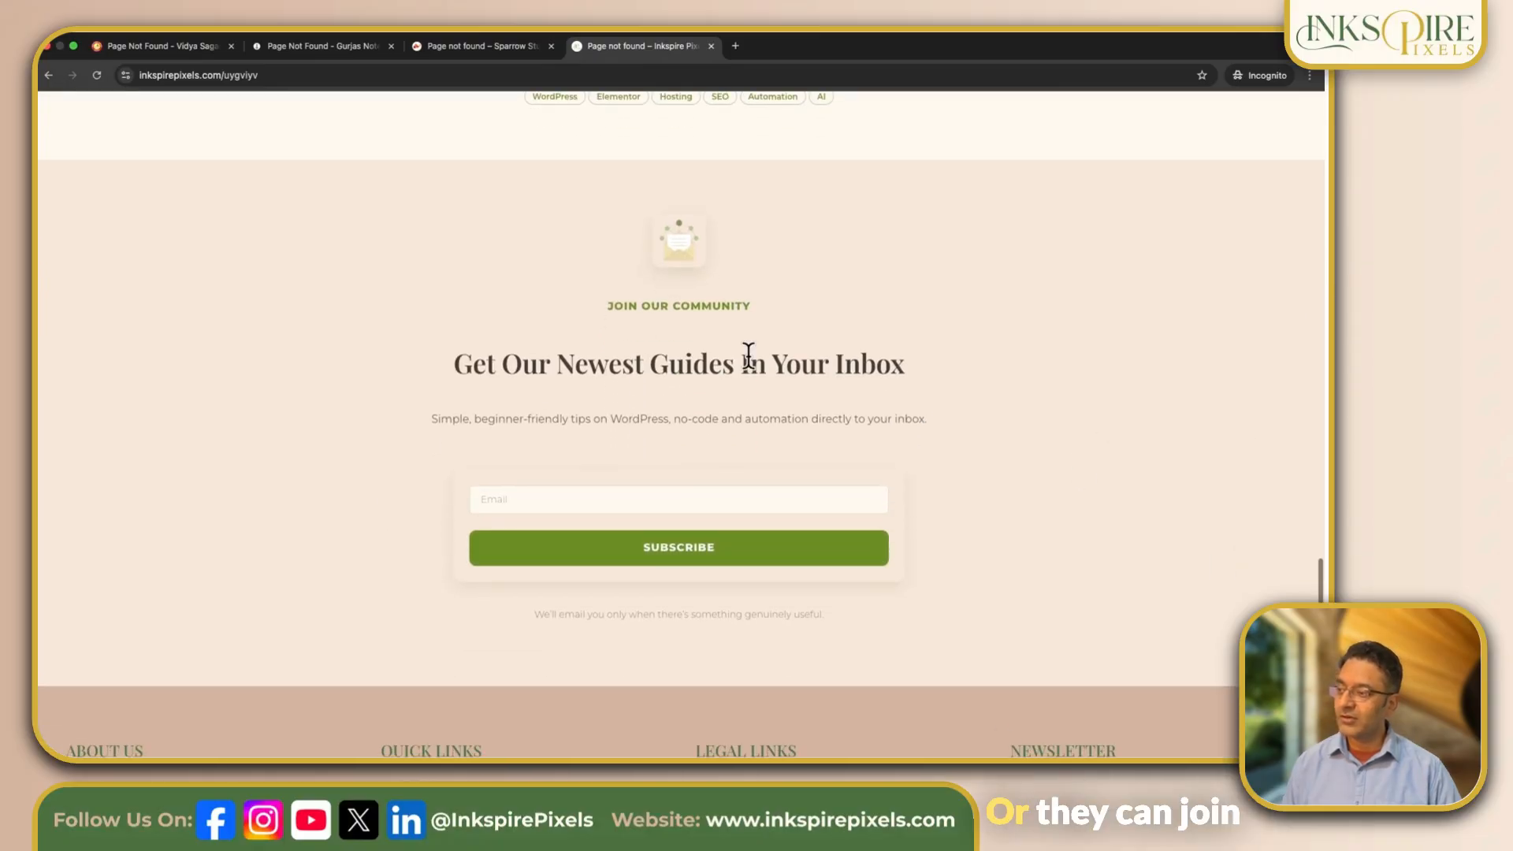
pyautogui.scroll(15, 825, 205)
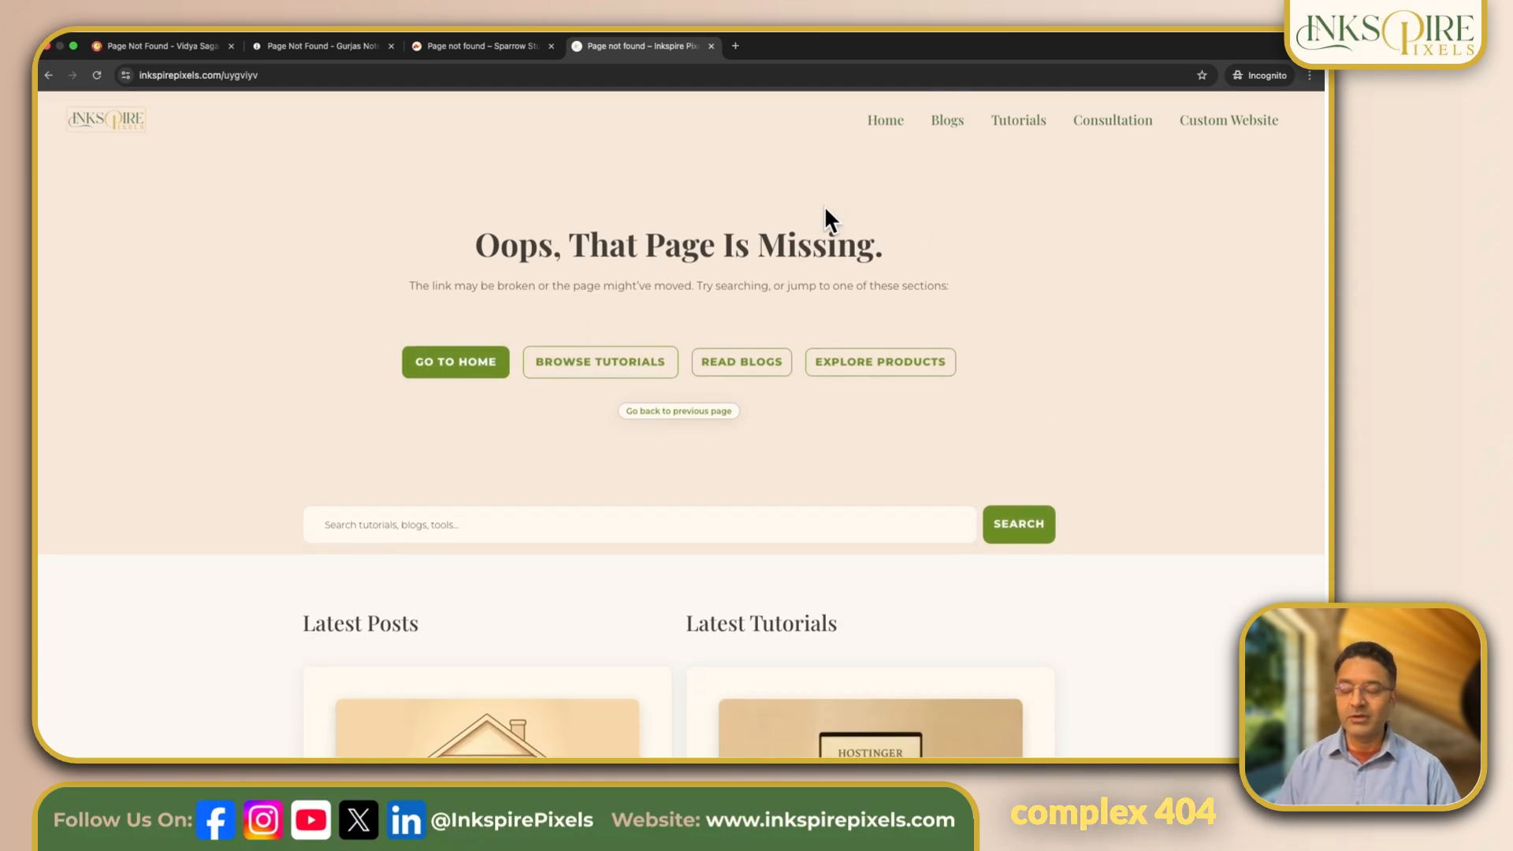
# Step: Compare the Sparrow Studio custom 404 page with the Vidya Sagar Convent School default one
pyautogui.click(461, 53)
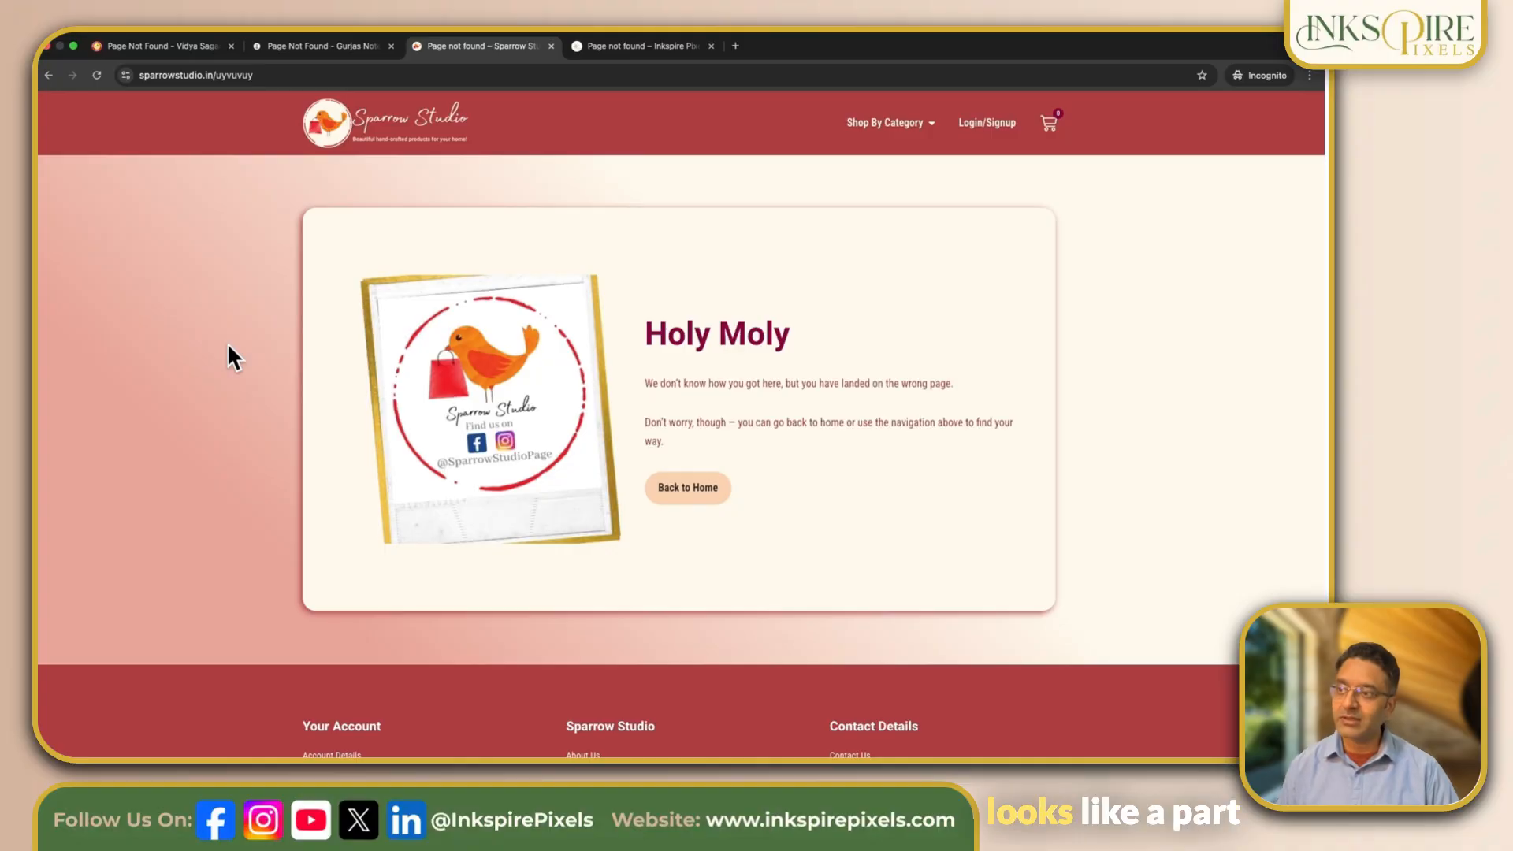
pyautogui.click(156, 47)
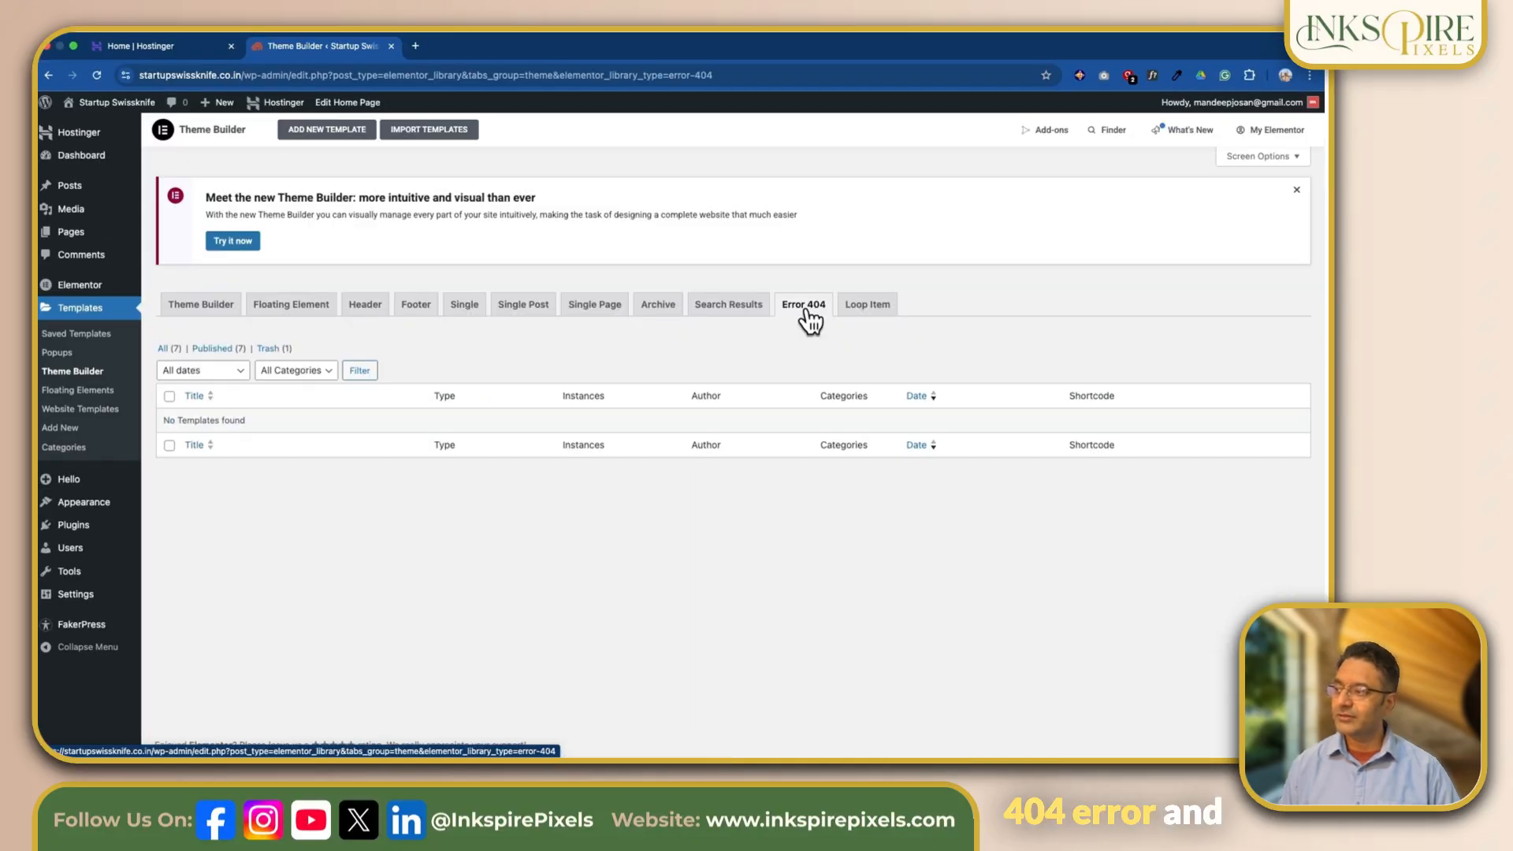
# Step: Create a new theme template of type Error 404 named "404 Template"
pyautogui.click(328, 129)
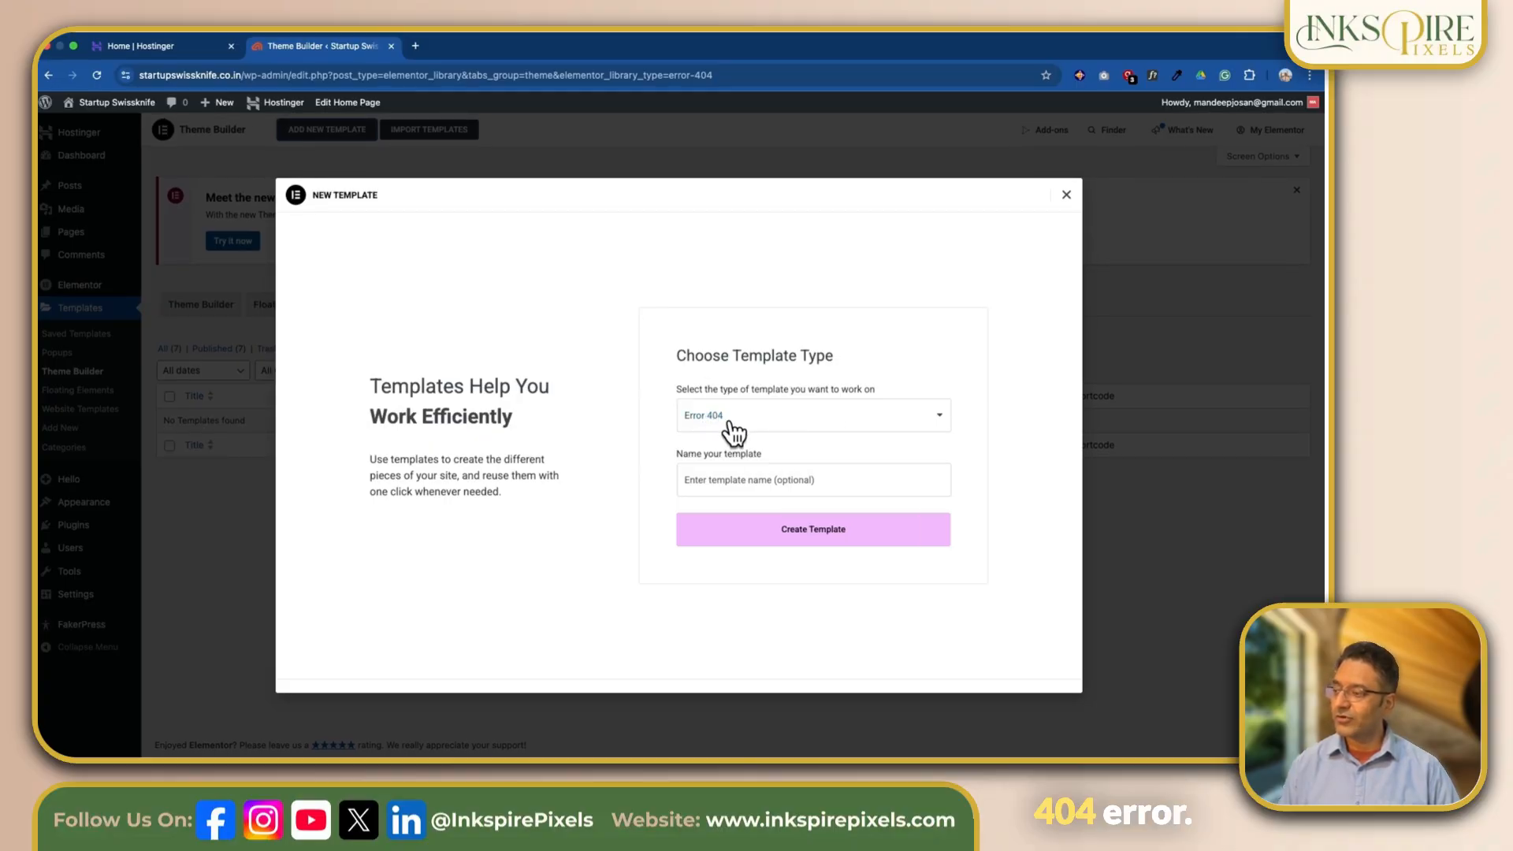
pyautogui.click(729, 481)
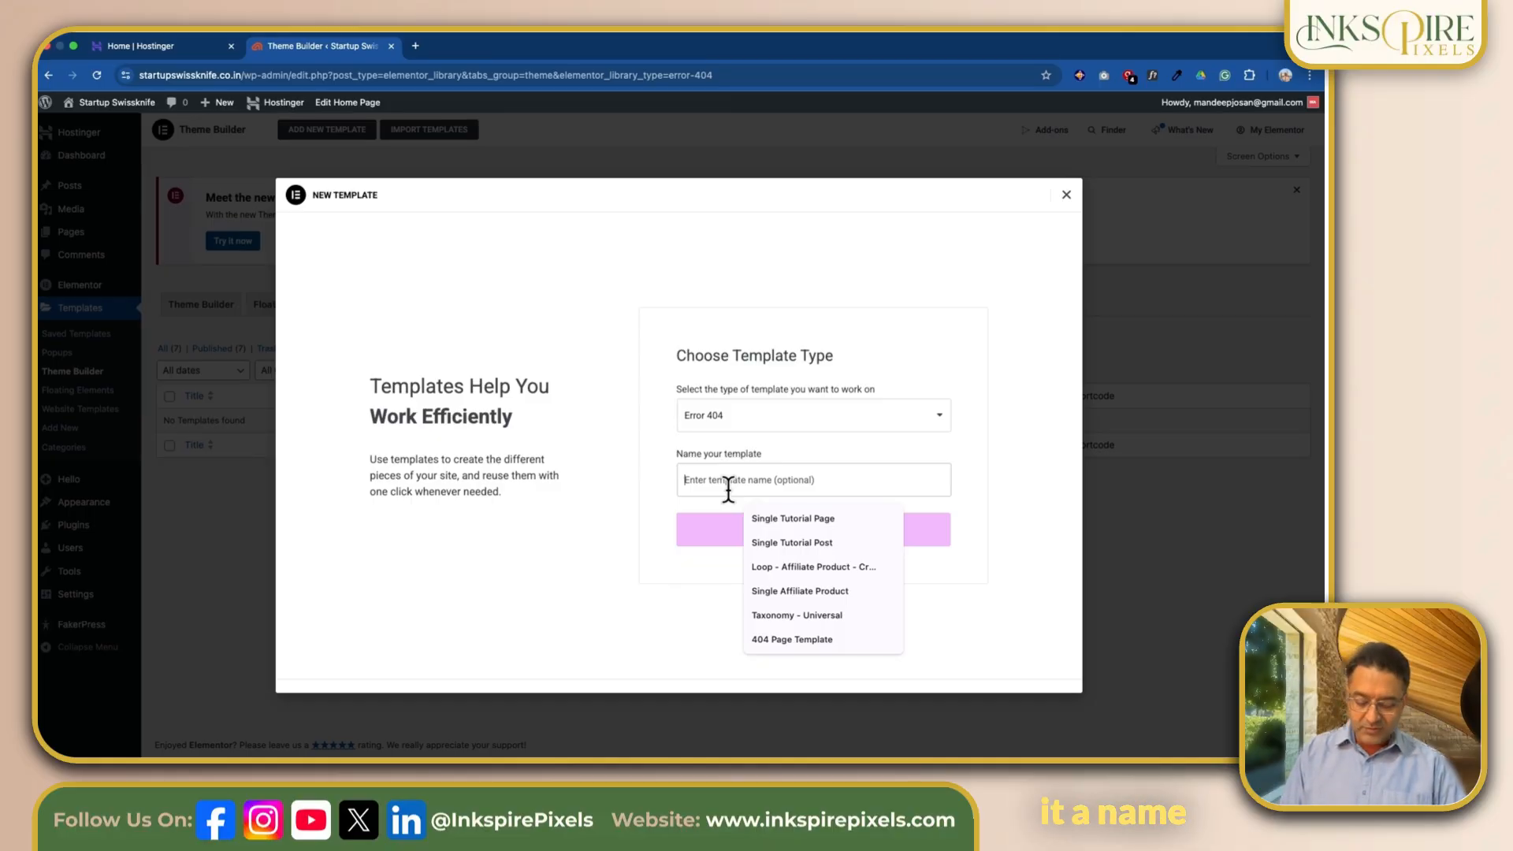
pyautogui.write('404 Template')
pyautogui.click(823, 539)
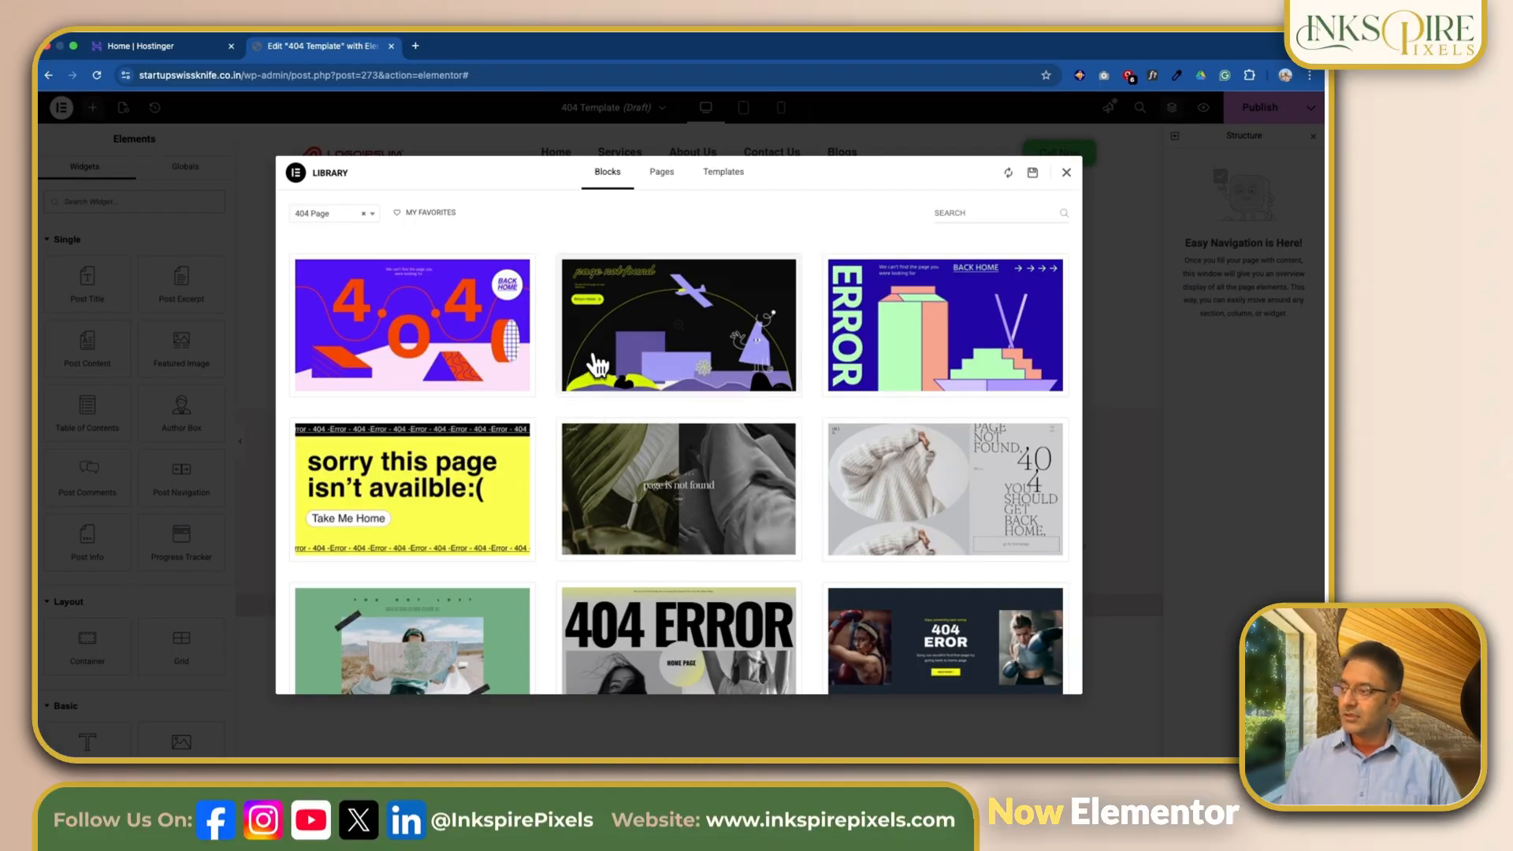
# Step: Browse the ready-made 404 page blocks in the template library, and close the library without inserting one
pyautogui.scroll(-5, 679, 567)
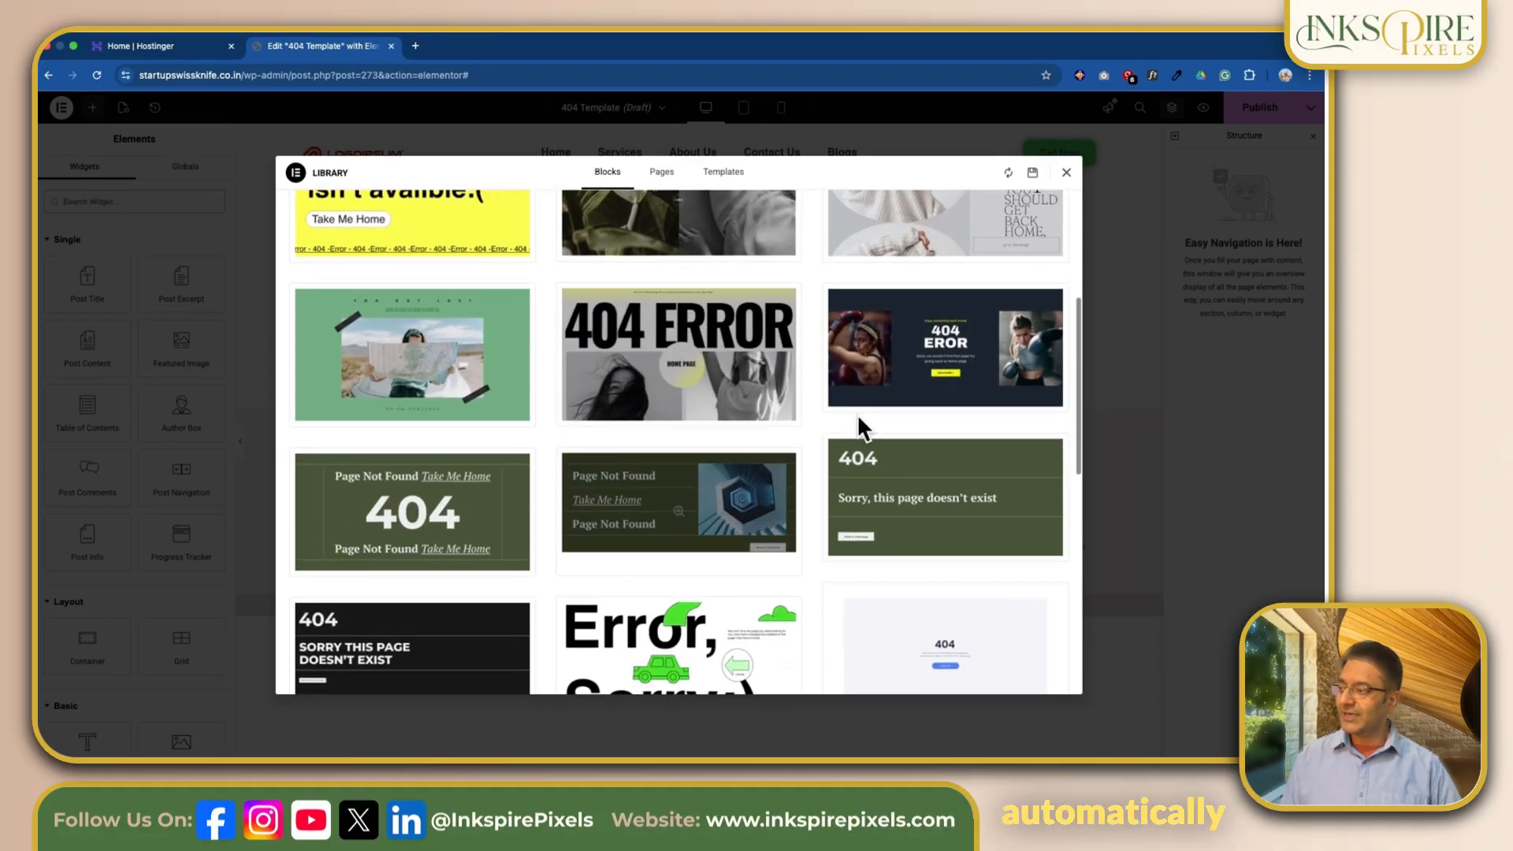
pyautogui.scroll(5, 651, 422)
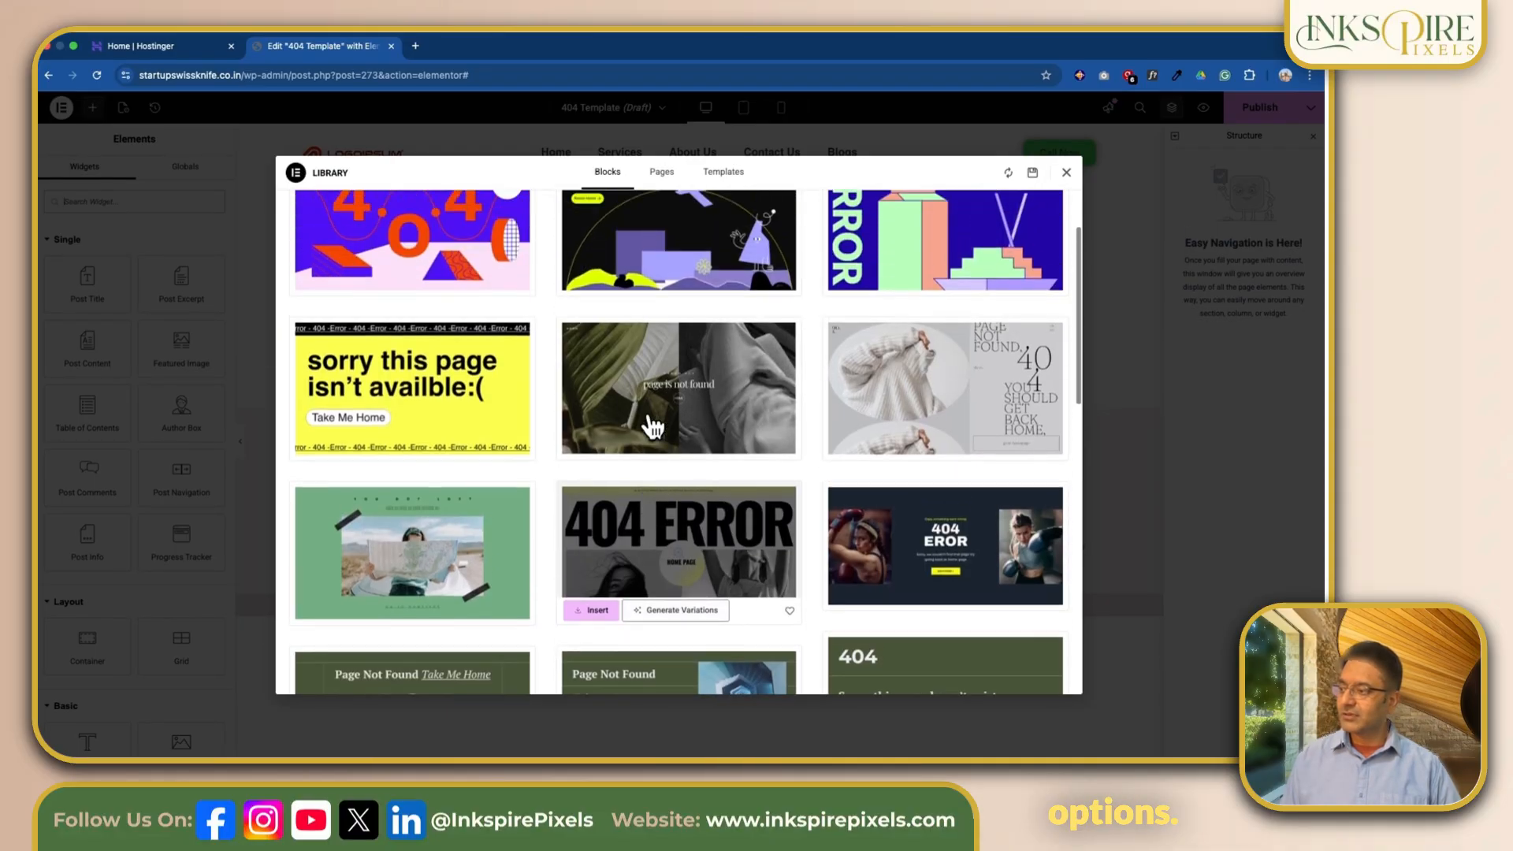
pyautogui.scroll(-6, 652, 427)
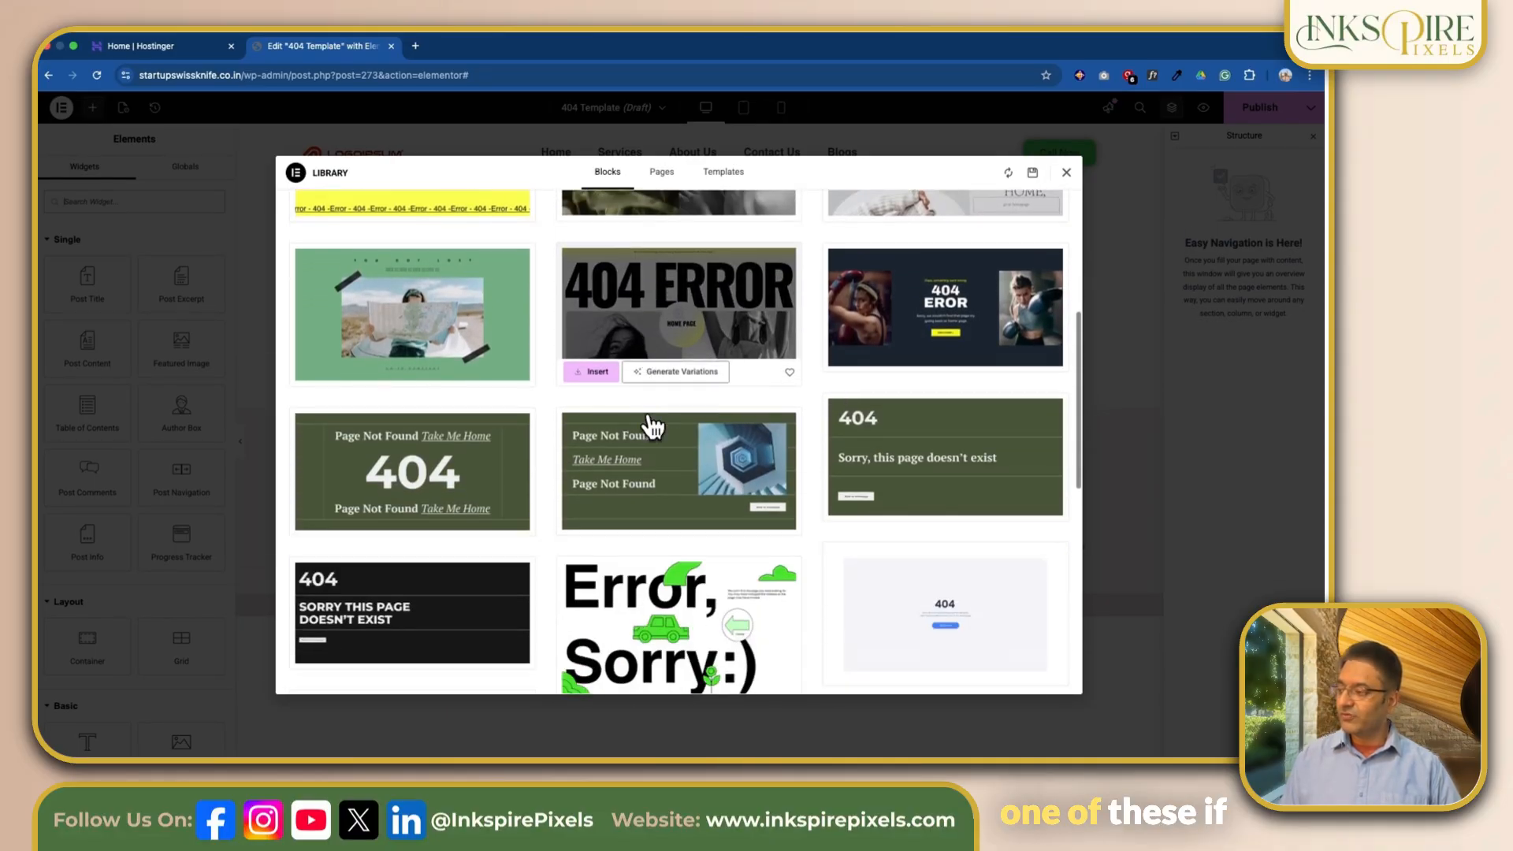
pyautogui.scroll(-3, 653, 427)
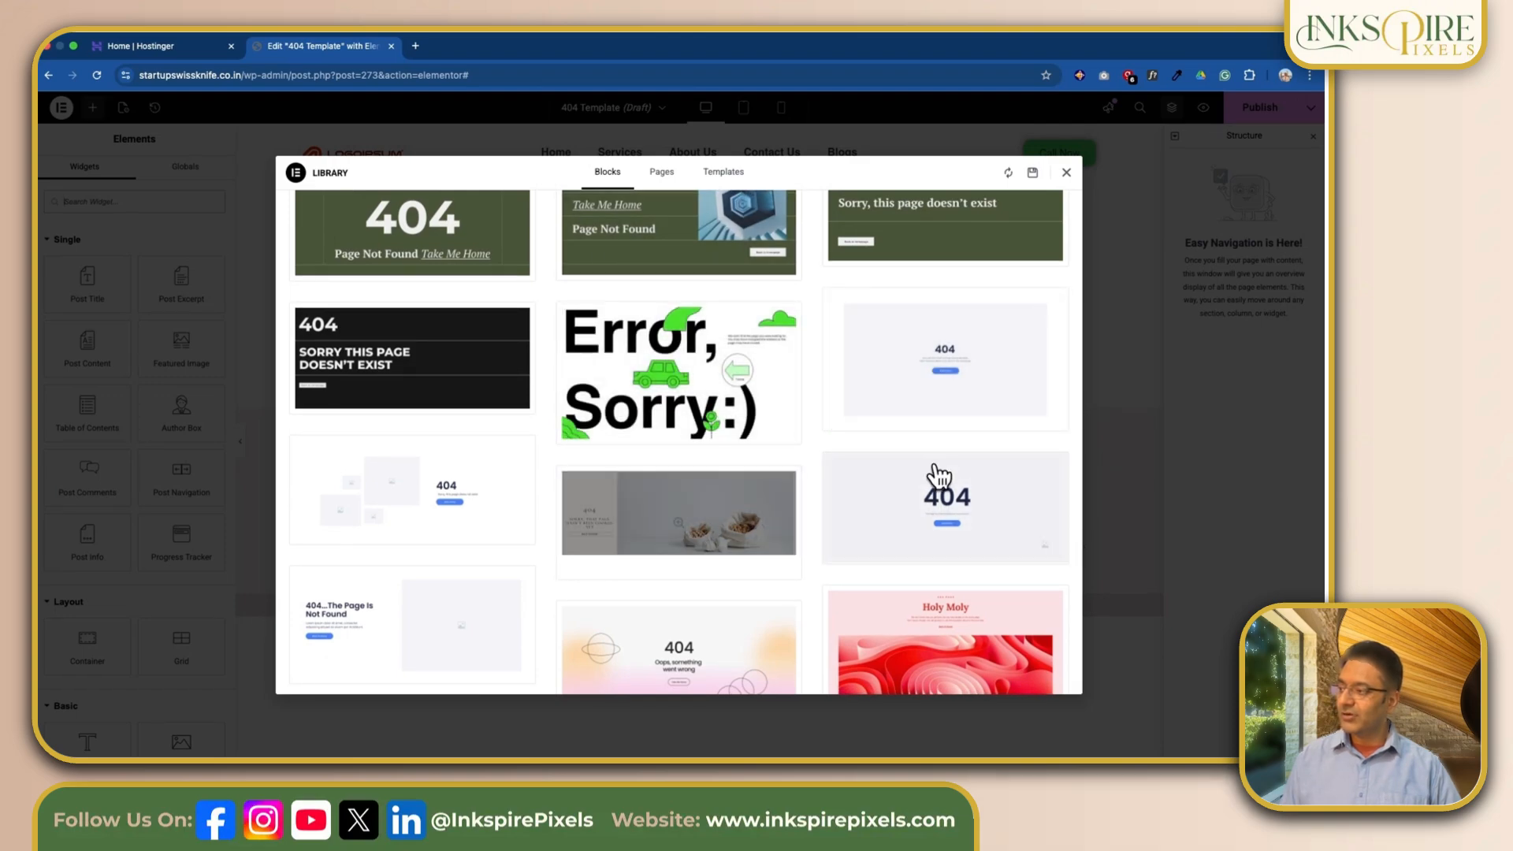
pyautogui.scroll(-2, 631, 558)
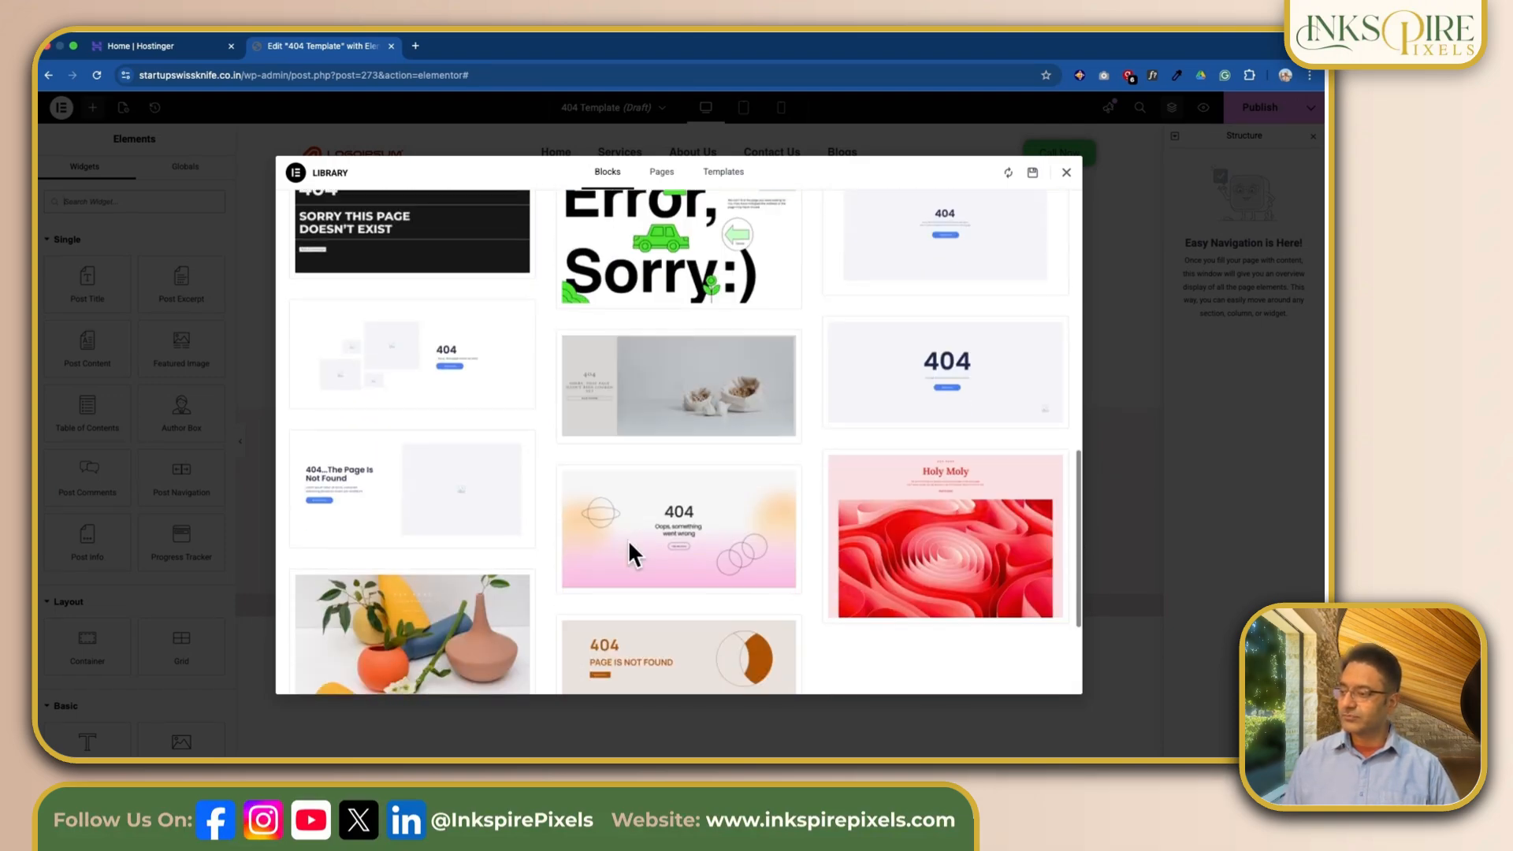
pyautogui.scroll(-1, 630, 558)
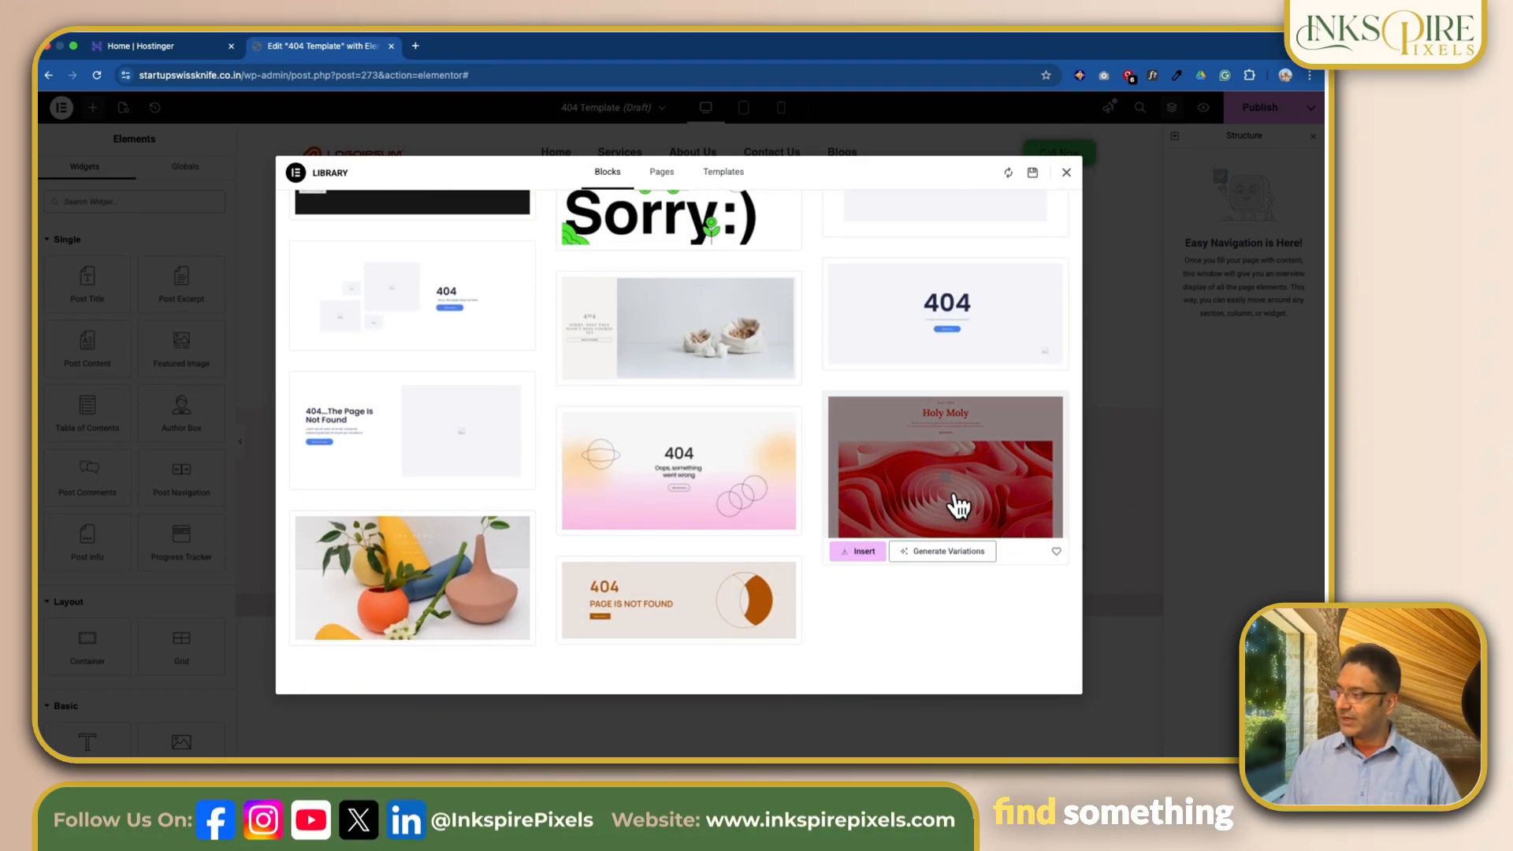
pyautogui.scroll(-2, 995, 538)
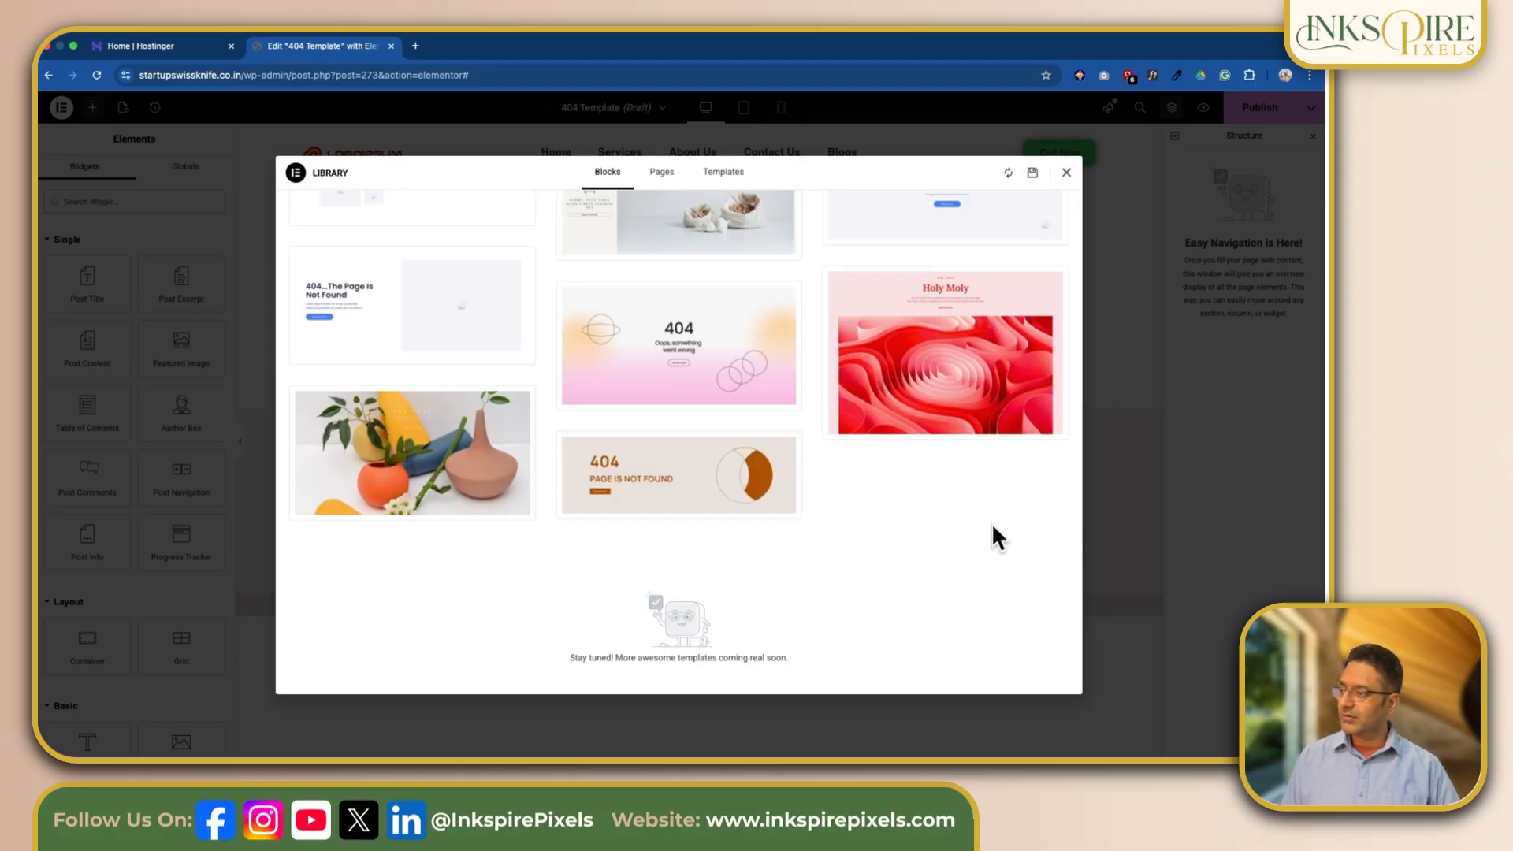
pyautogui.moveTo(642, 335)
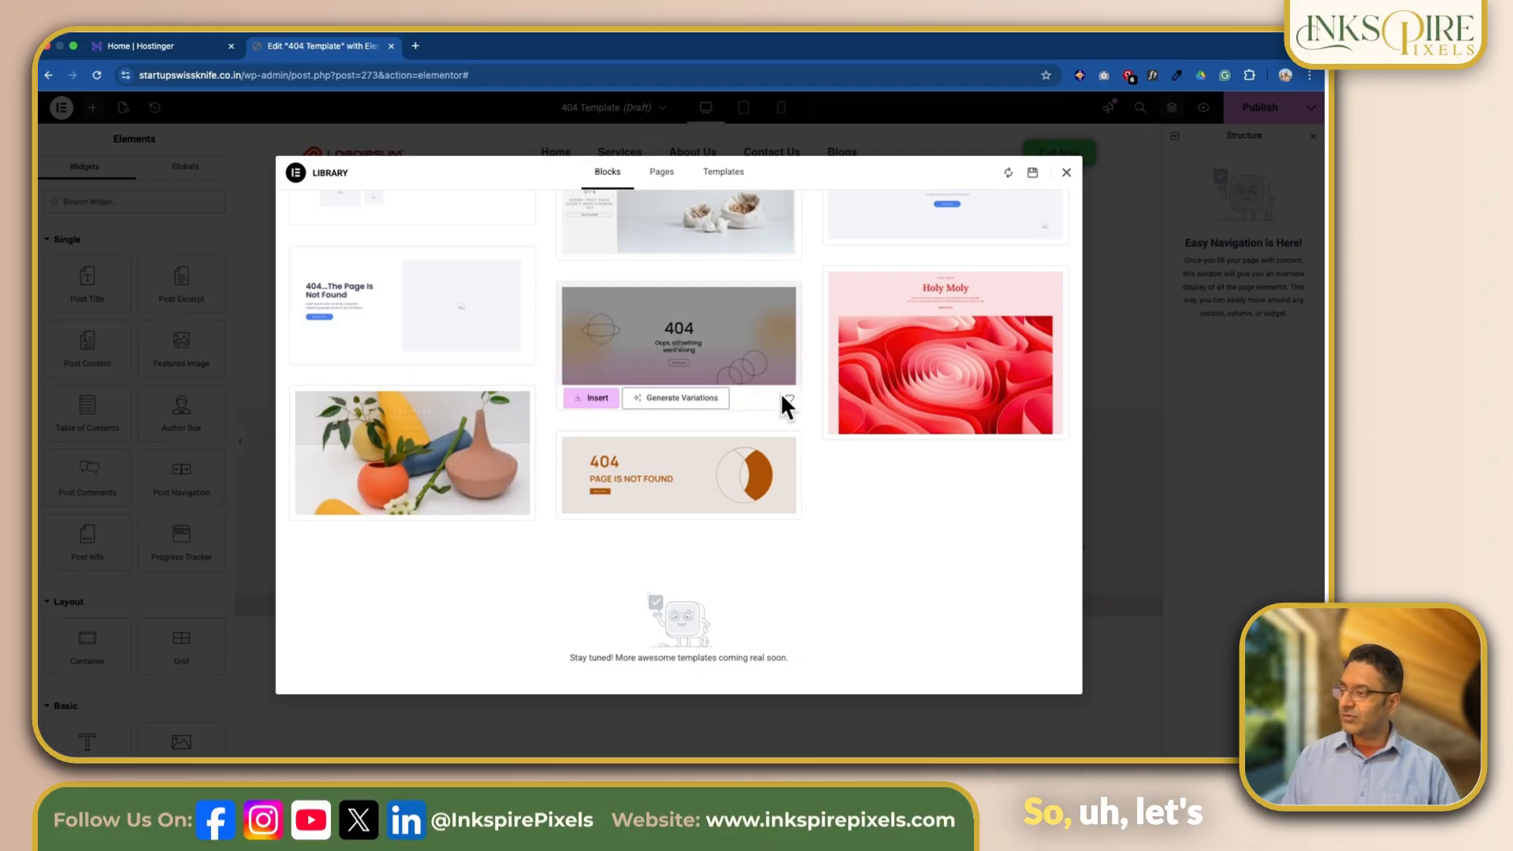
pyautogui.scroll(2, 744, 370)
pyautogui.scroll(3, 749, 361)
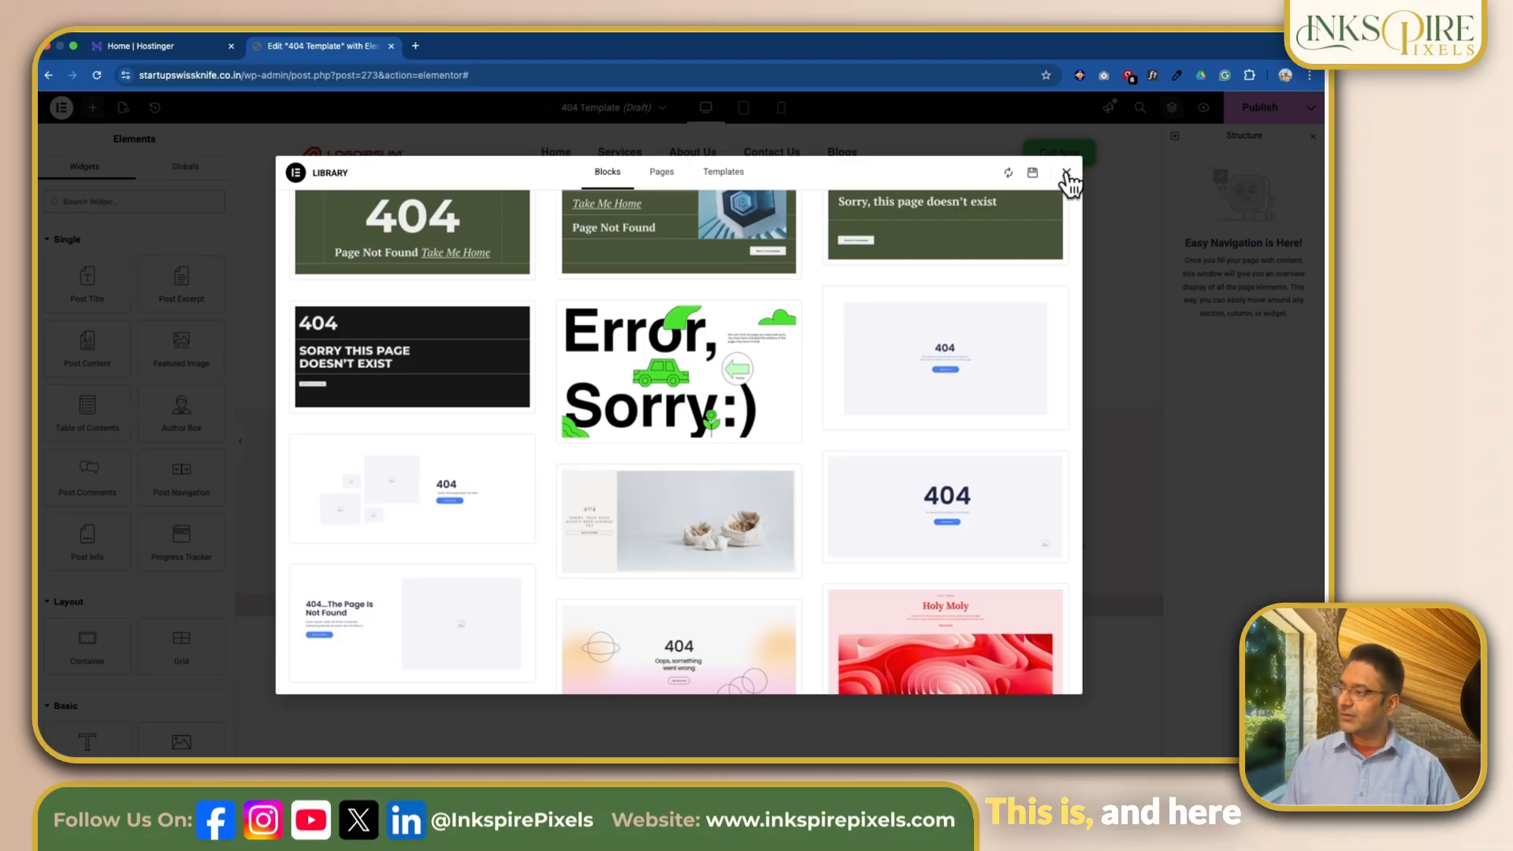
pyautogui.click(1066, 174)
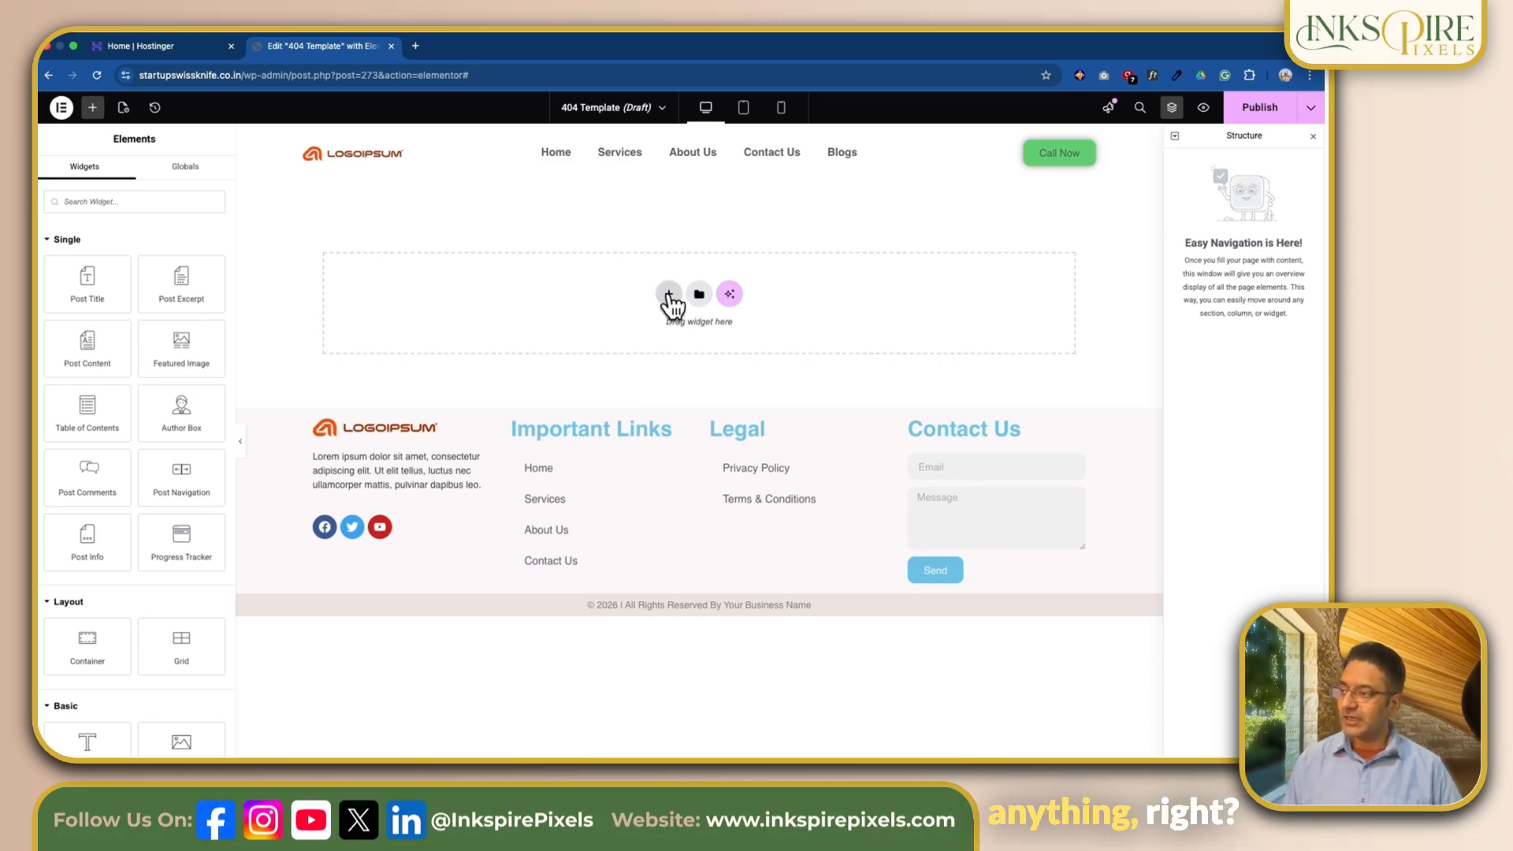
# Step: Add a flexbox container with two equal side-by-side columns to the empty 404 template
pyautogui.click(669, 296)
pyautogui.click(659, 319)
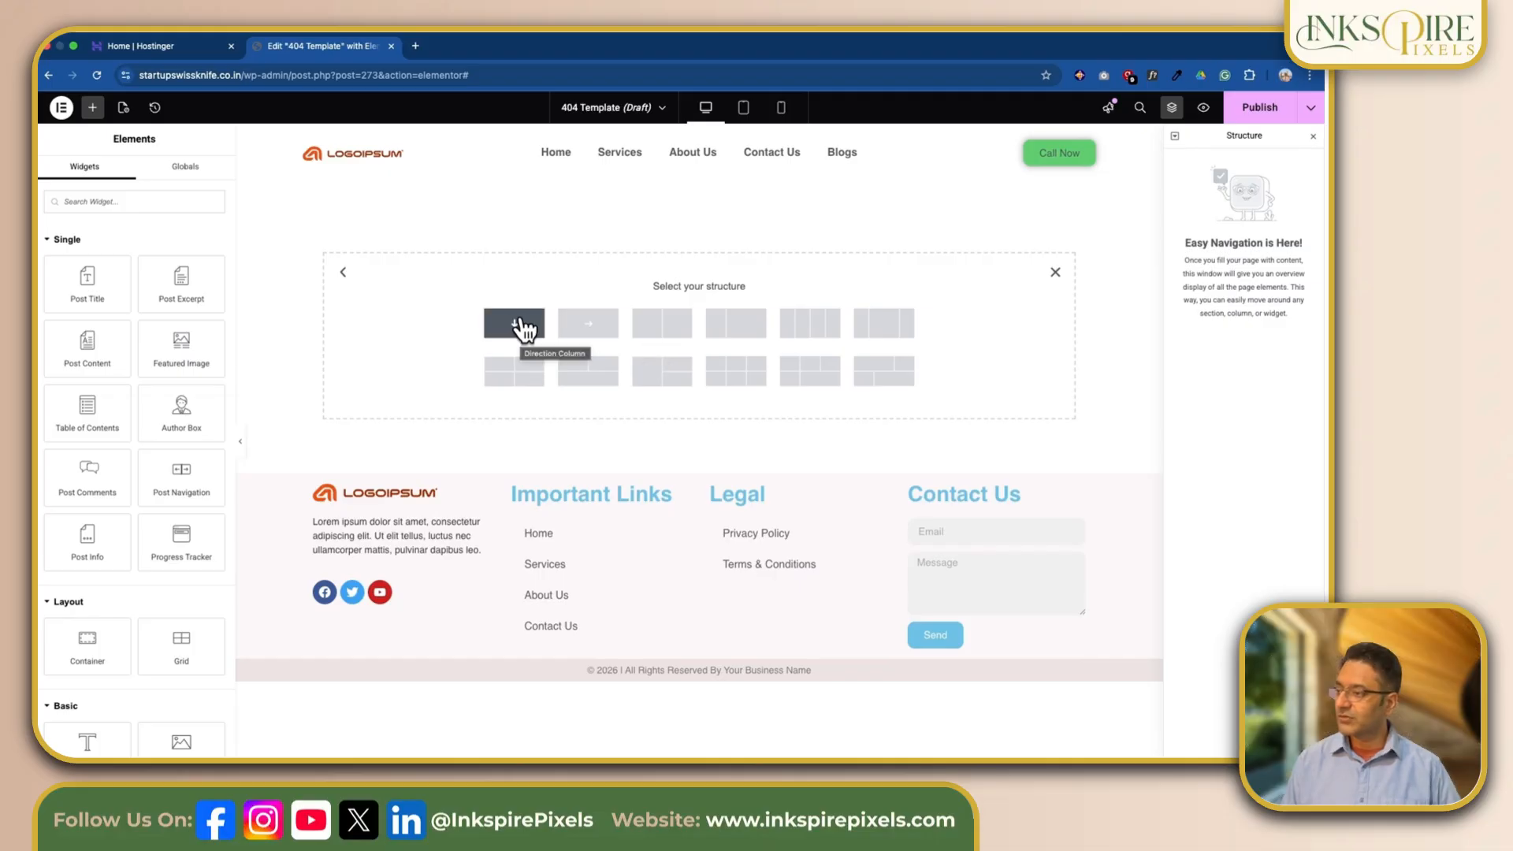
pyautogui.click(656, 332)
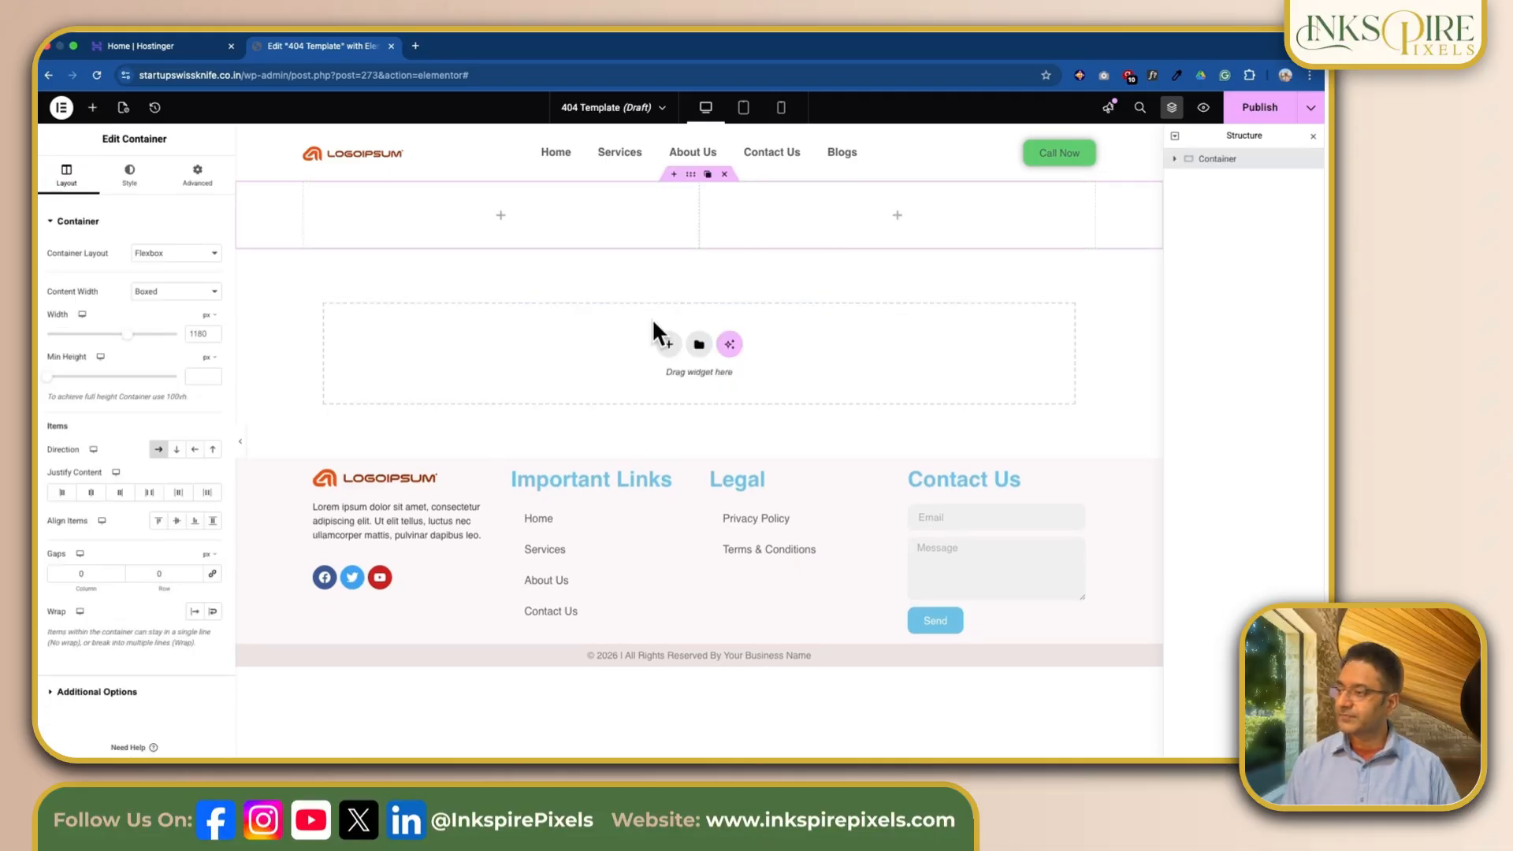
# Step: Unlink the main container's padding values and set its top and bottom padding to 150 px
pyautogui.click(197, 175)
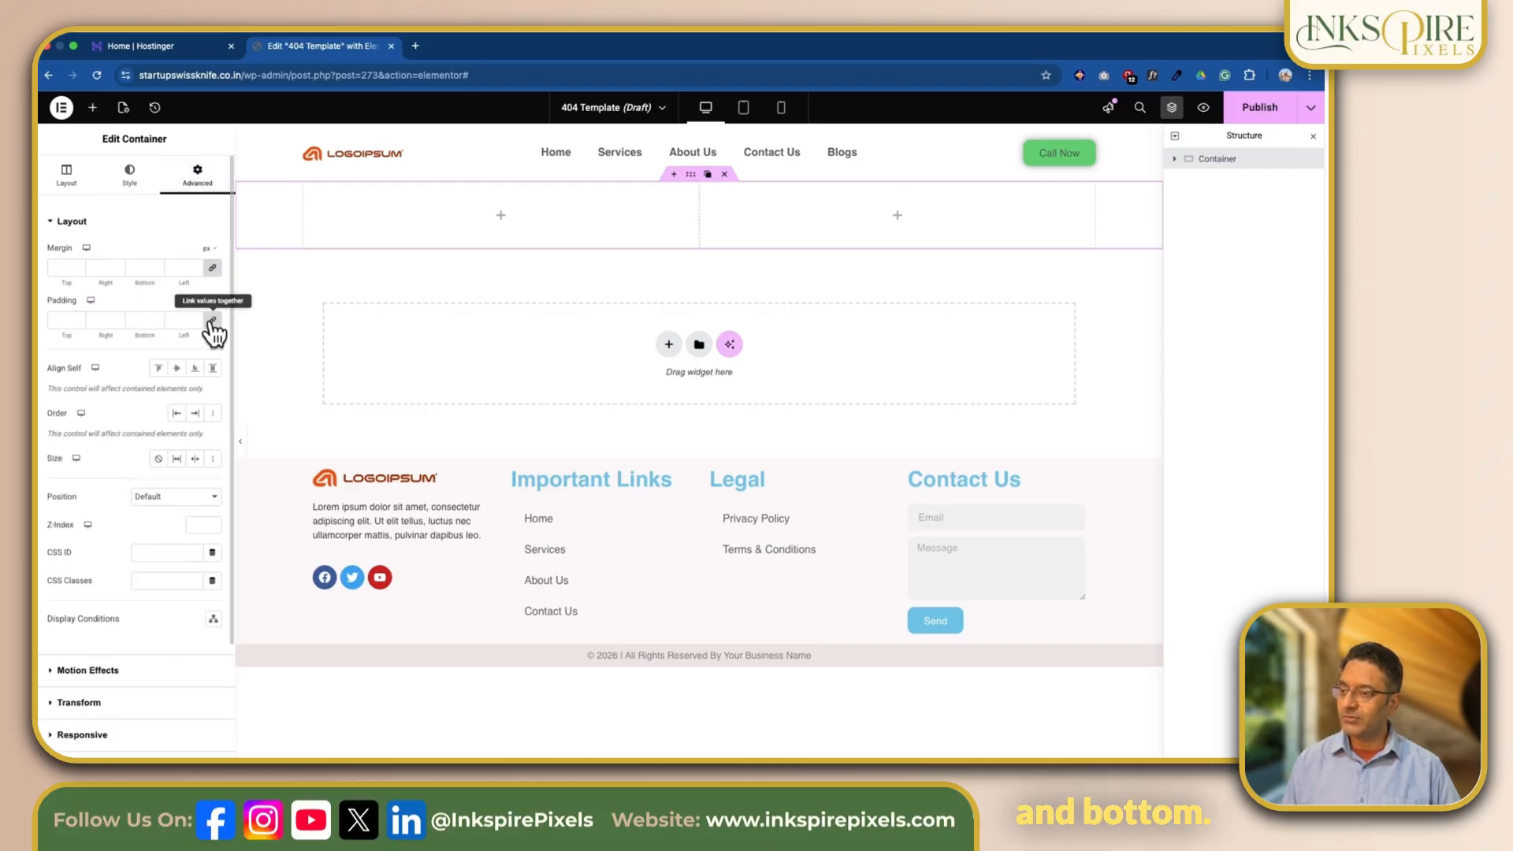
pyautogui.click(53, 319)
pyautogui.write('150')
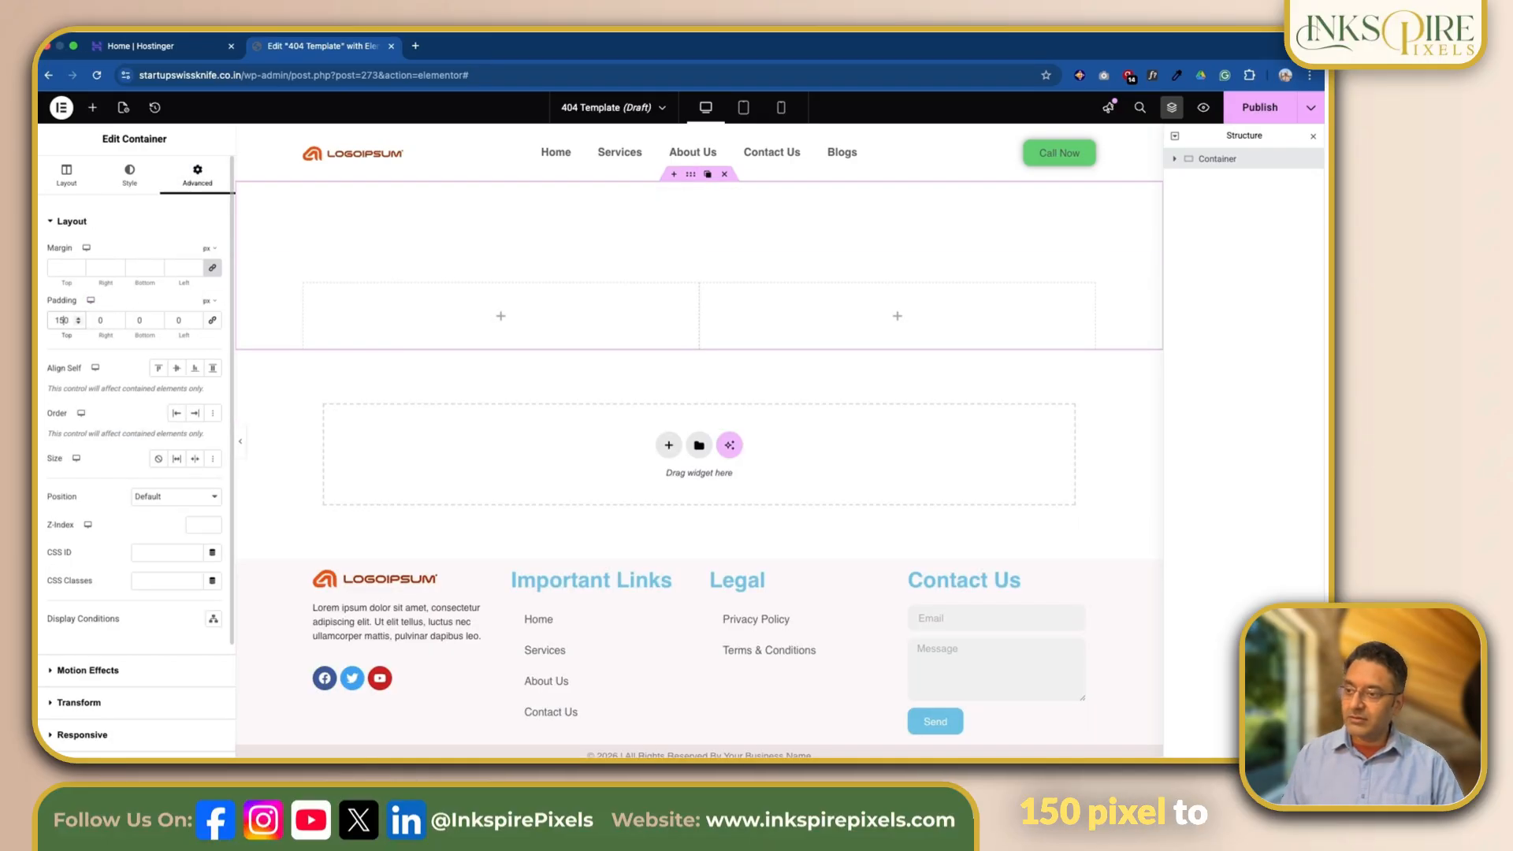
pyautogui.scroll(-1, 143, 325)
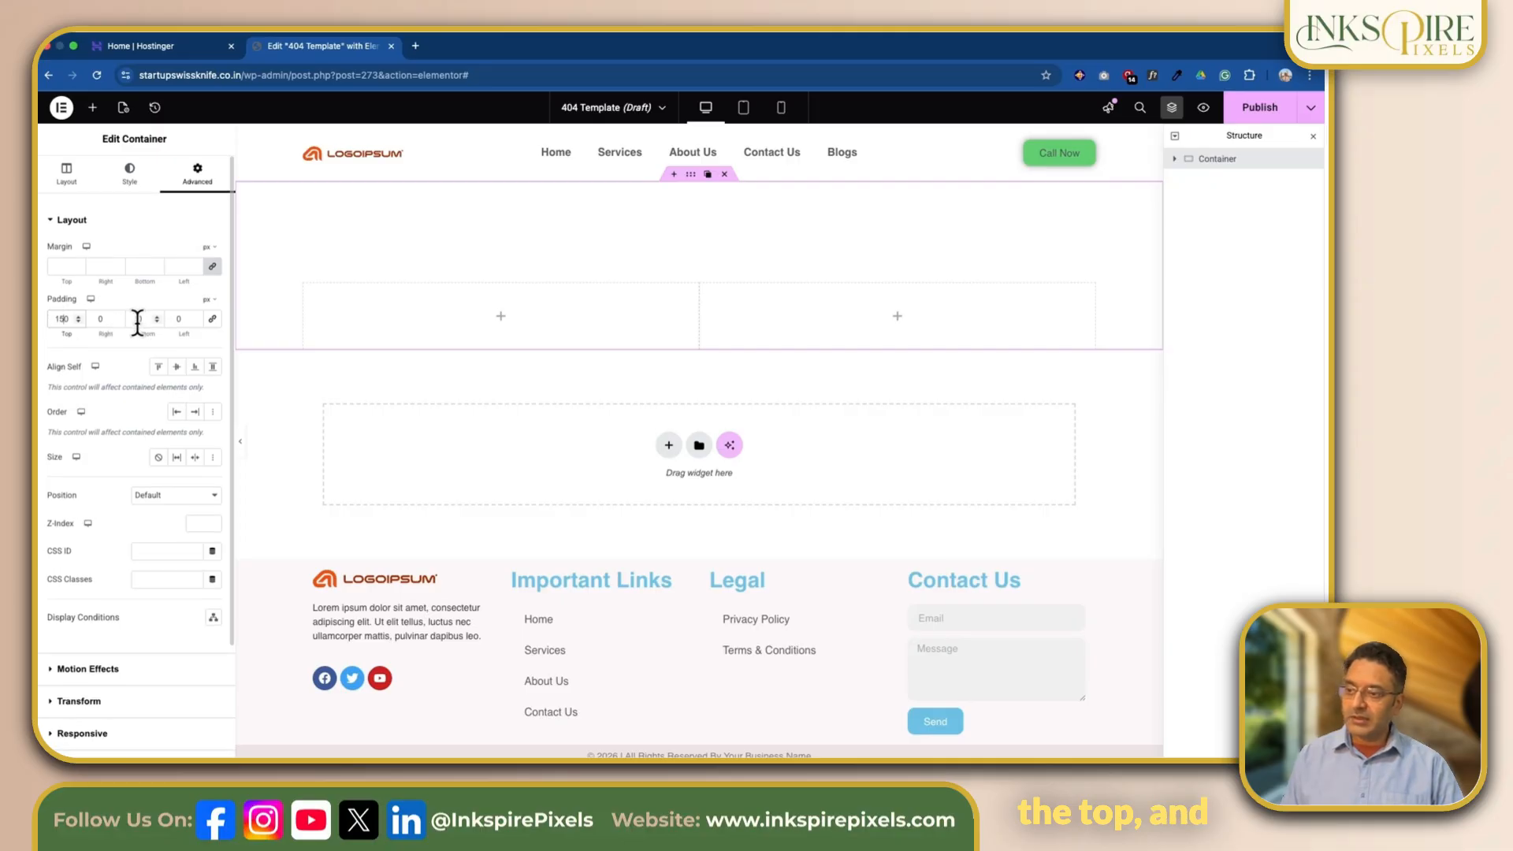
pyautogui.click(137, 318)
pyautogui.write('1150')
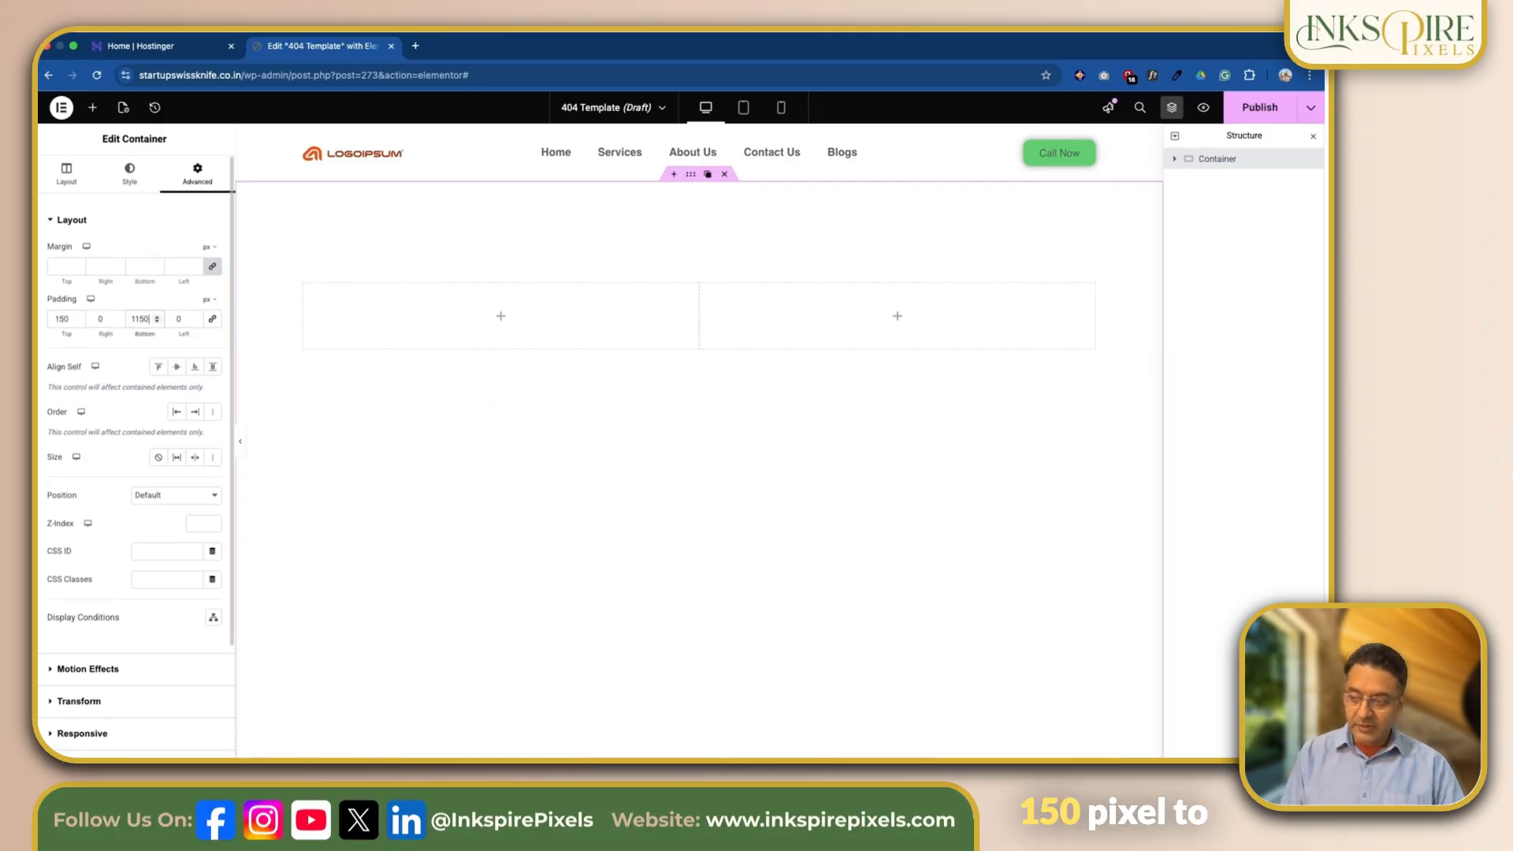
pyautogui.press('BackSpace')
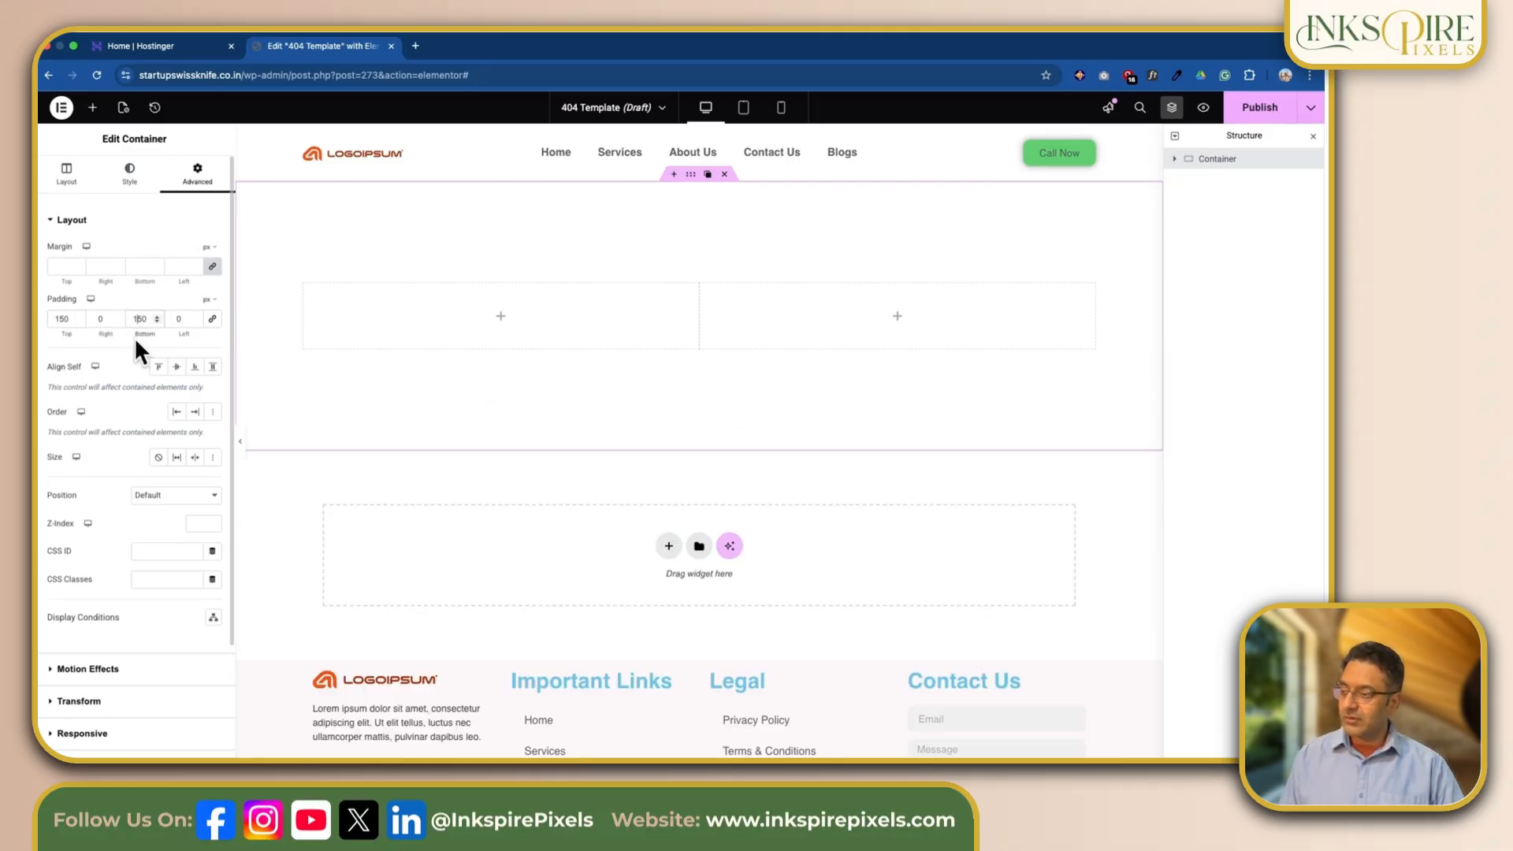
# Step: Increase the main container's top and bottom padding to 200 px each
pyautogui.doubleClick(62, 319)
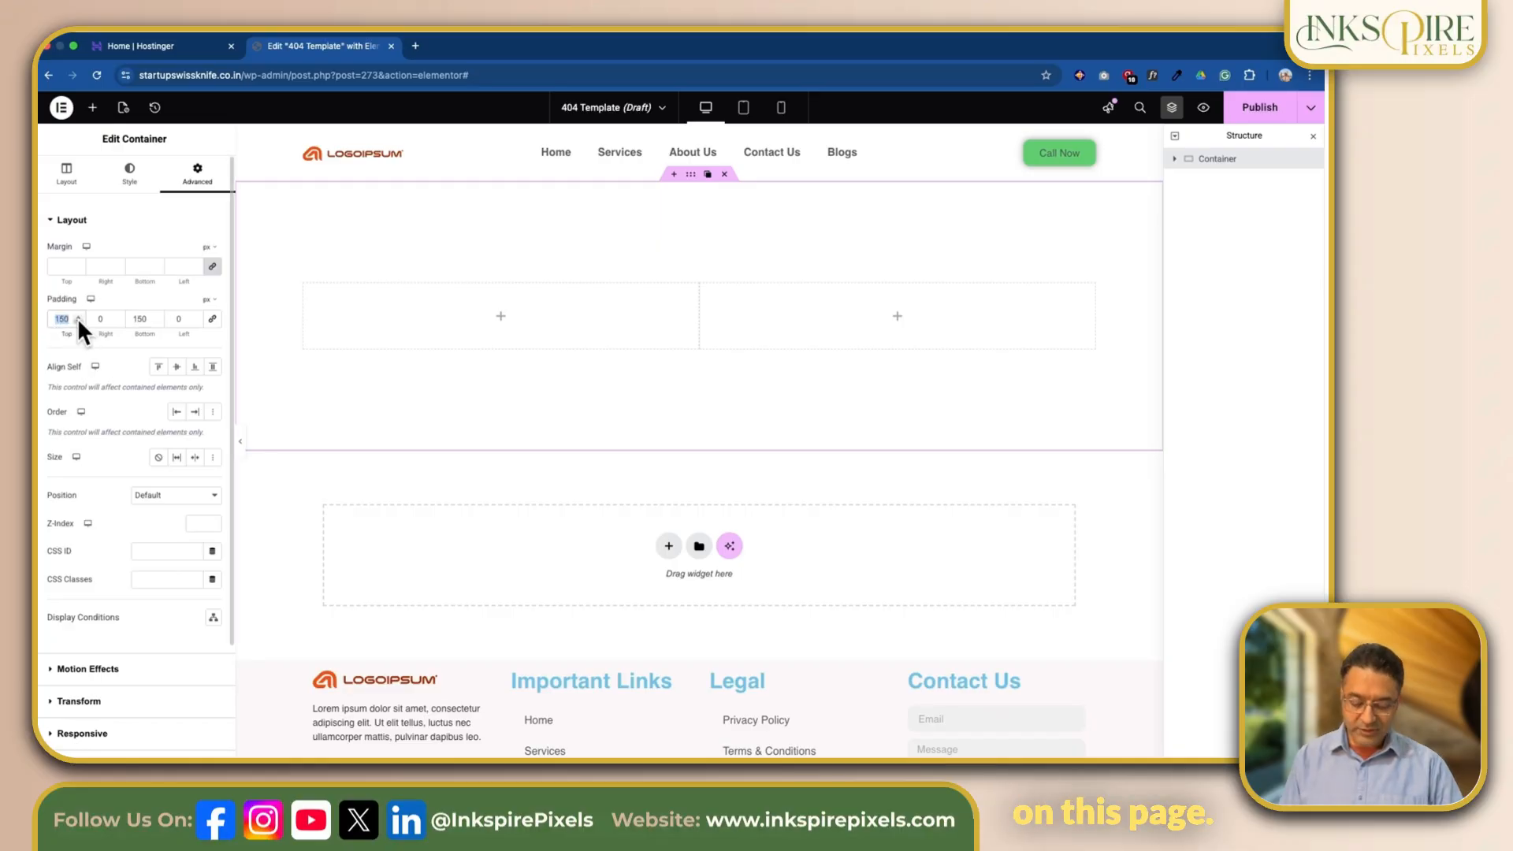
pyautogui.write('200')
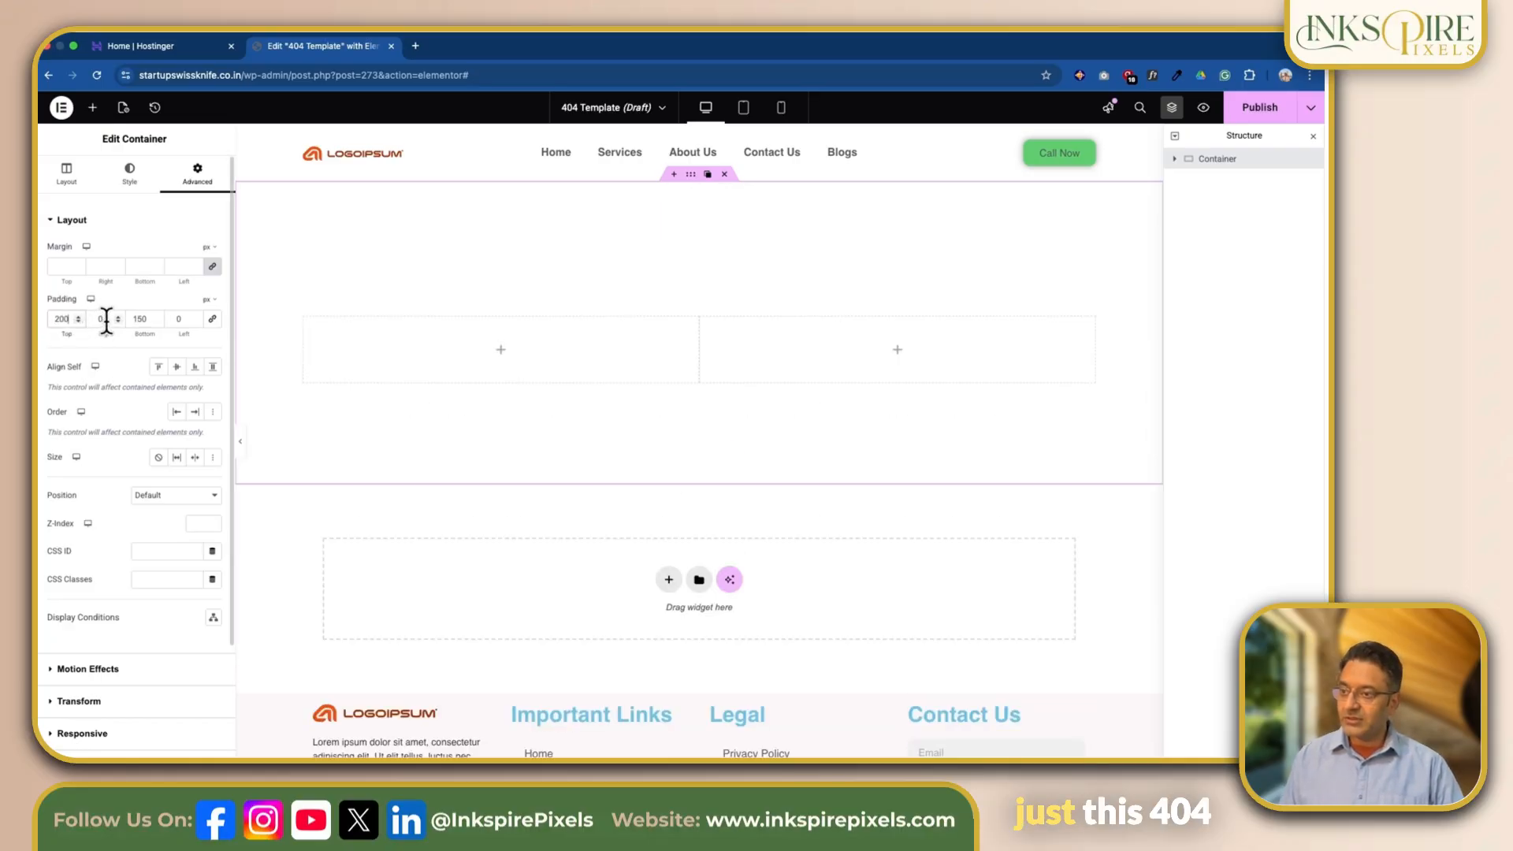
pyautogui.doubleClick(144, 319)
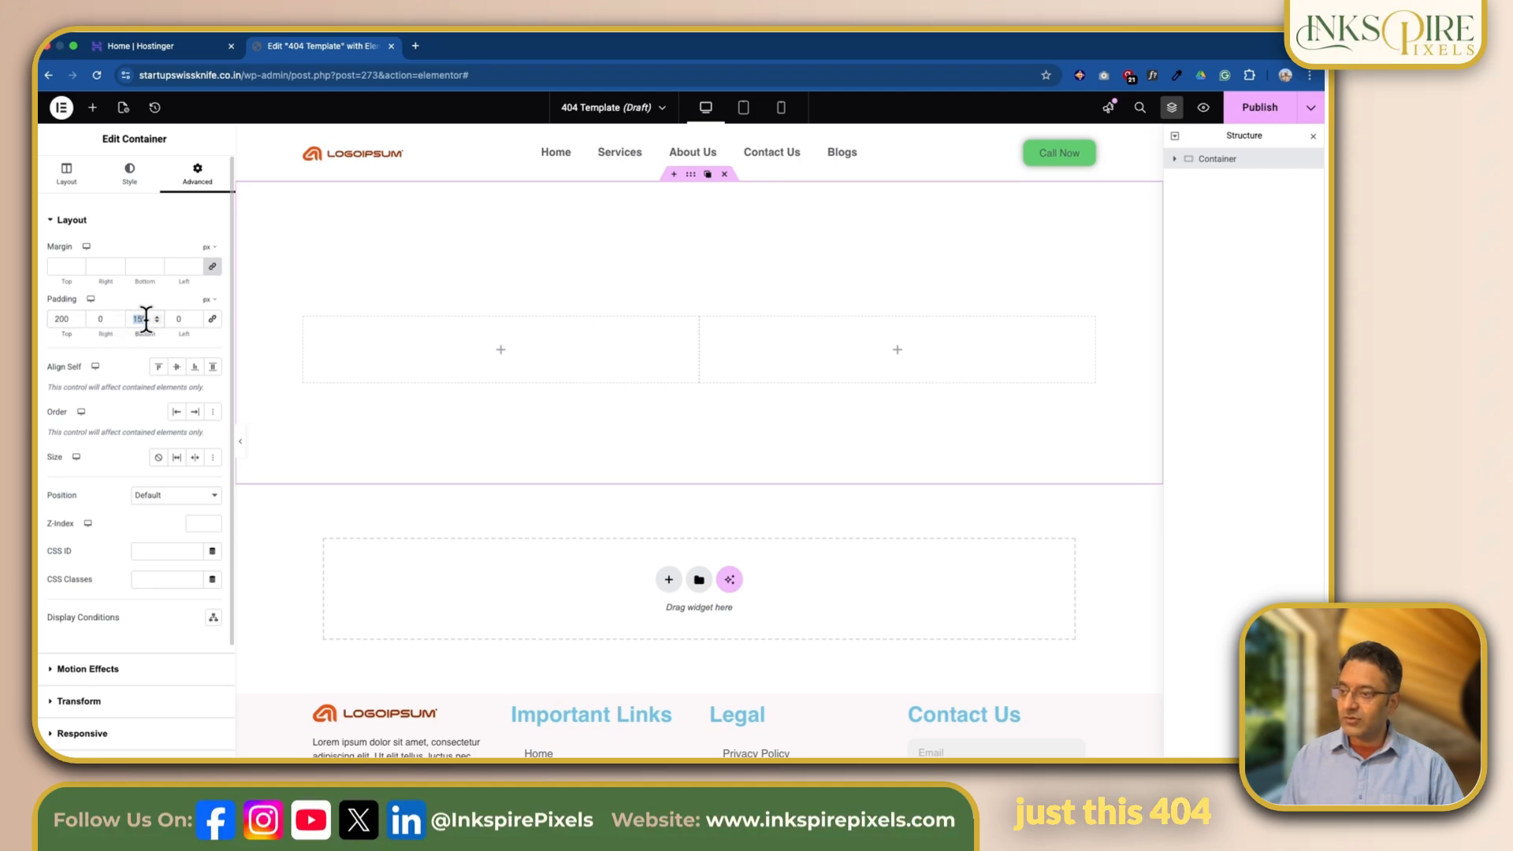
pyautogui.write('200')
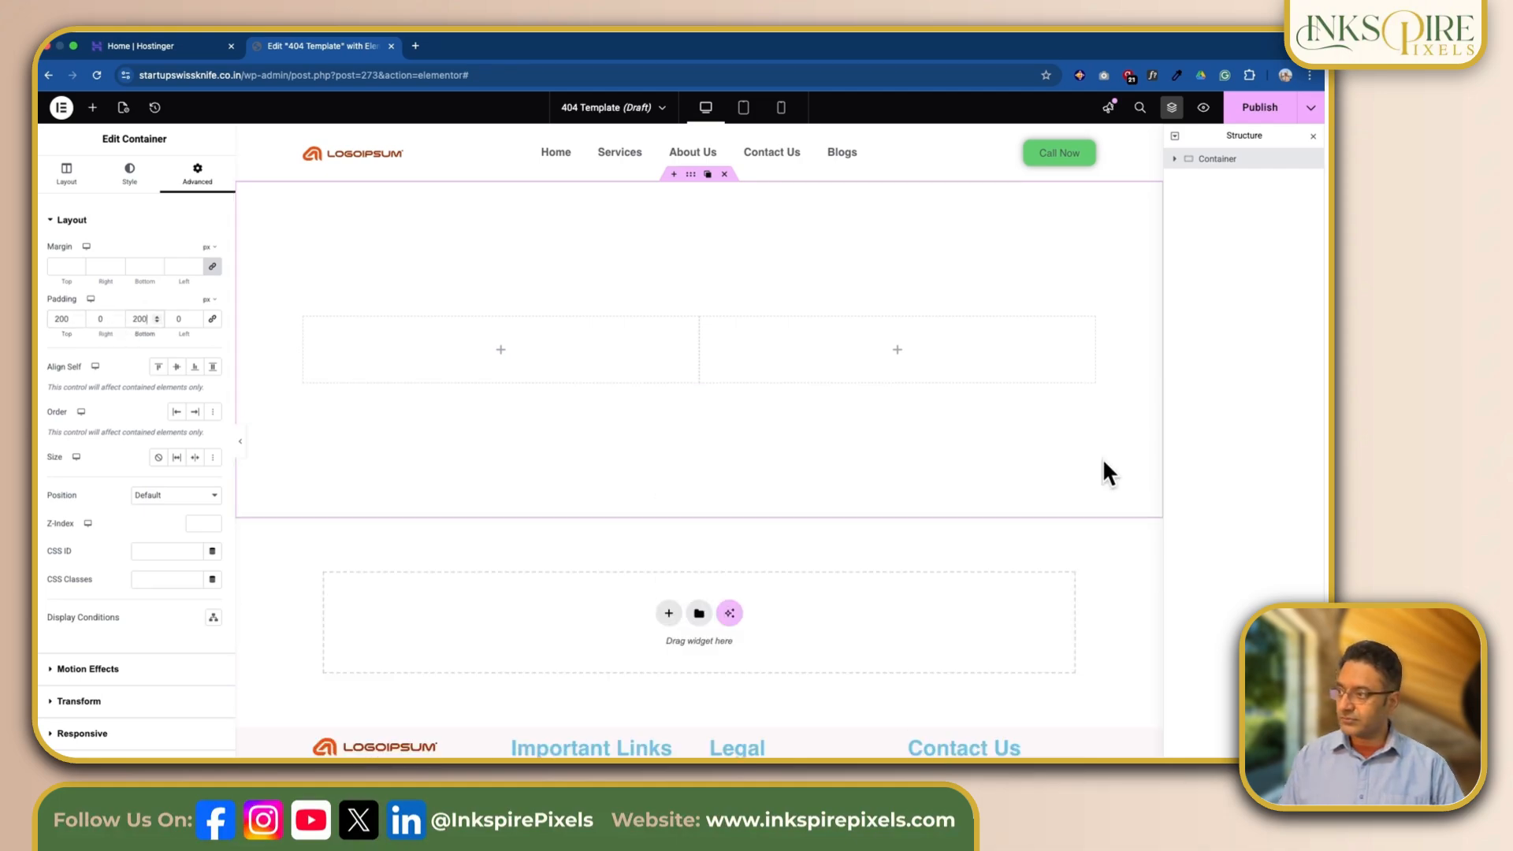
# Step: Give the main container a classic background in the global Primary color, with its opacity lowered to a pale blue tint
pyautogui.click(132, 186)
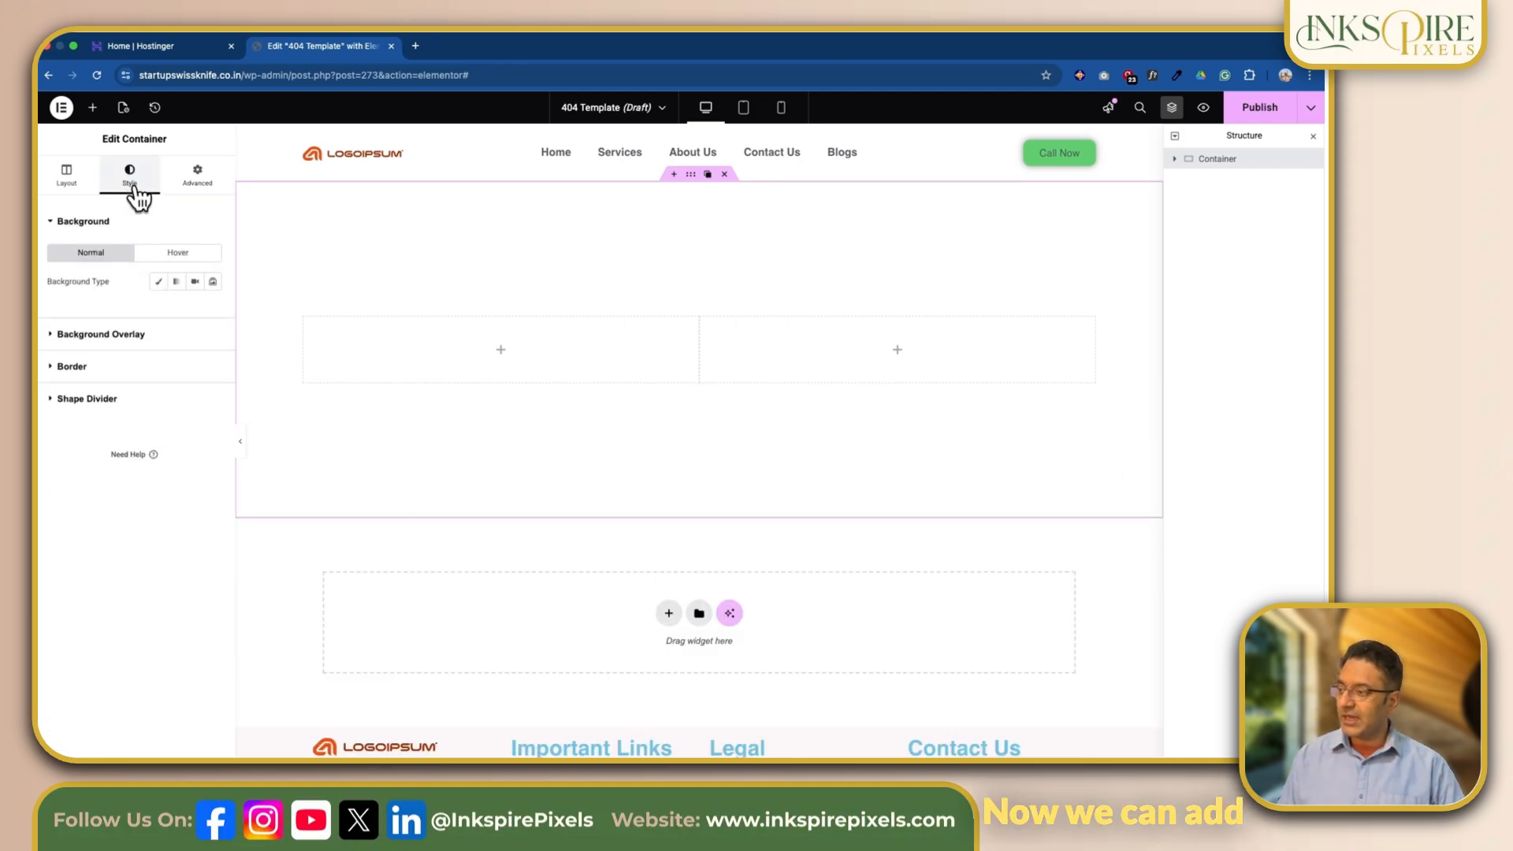
pyautogui.click(158, 283)
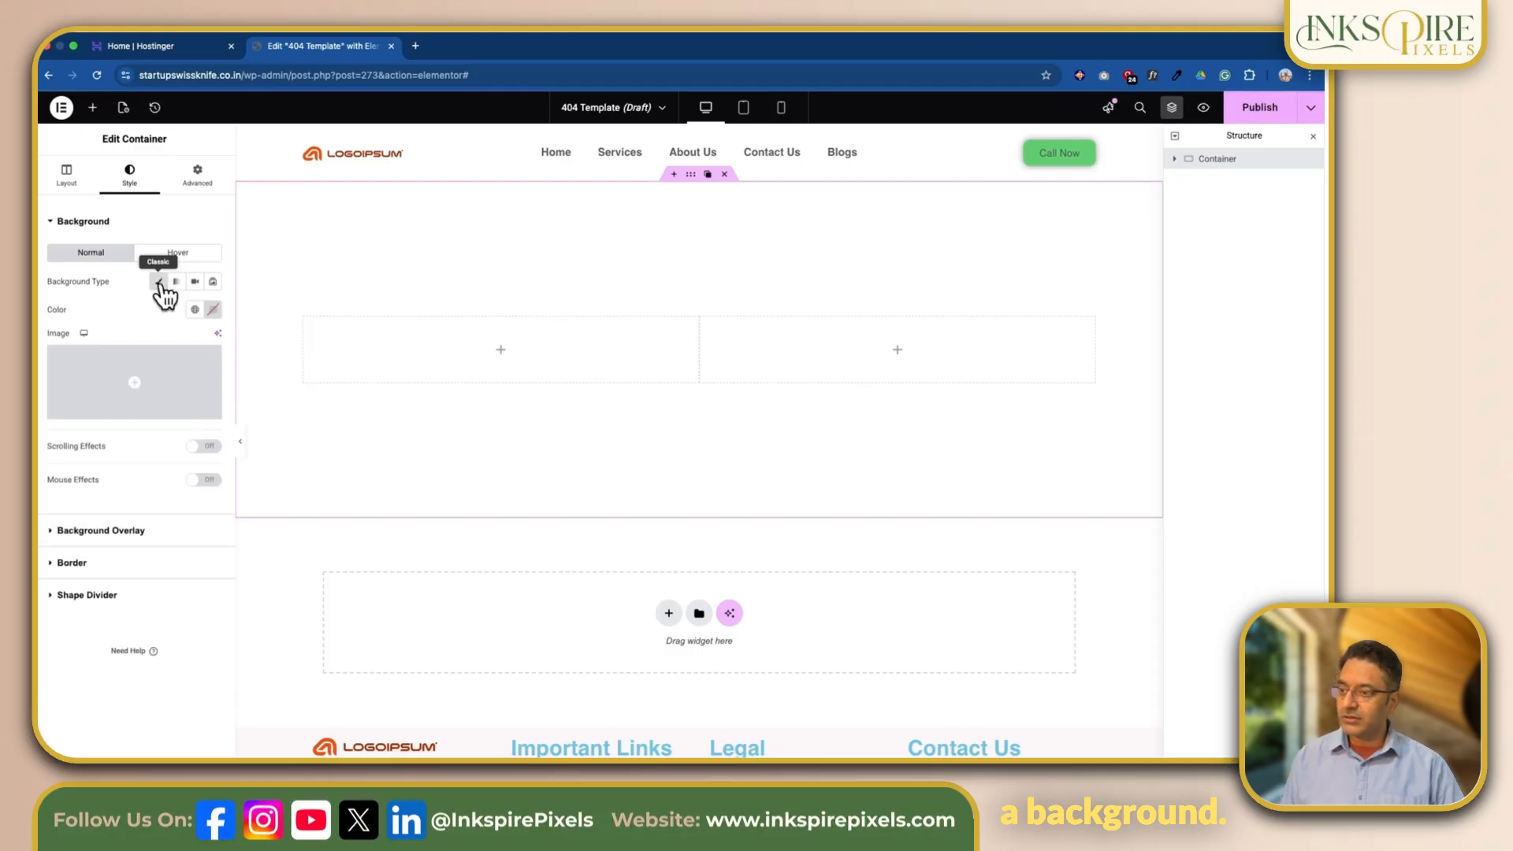
pyautogui.click(195, 309)
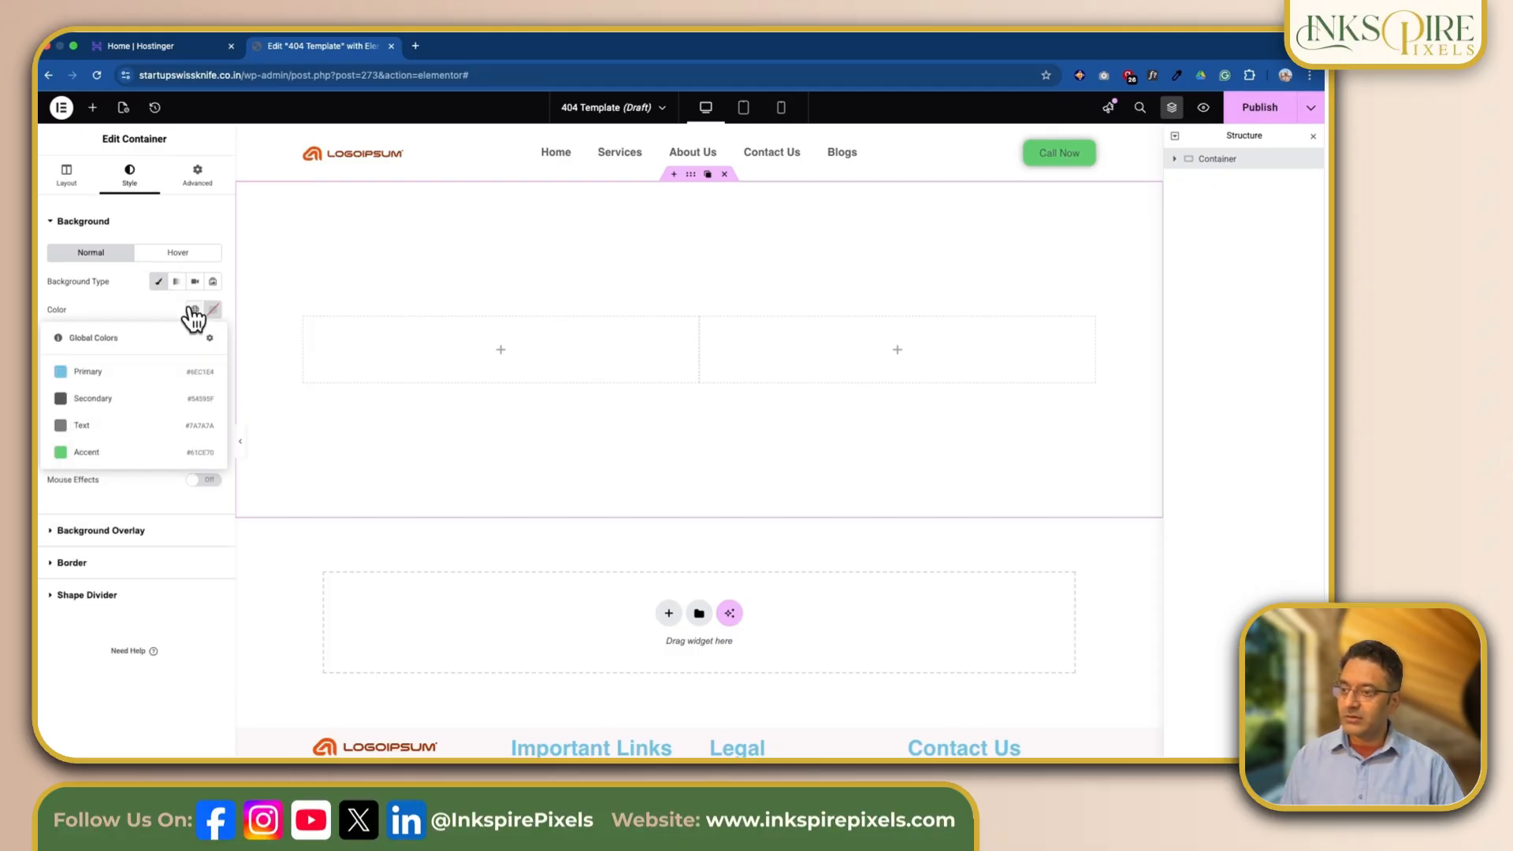
pyautogui.click(125, 375)
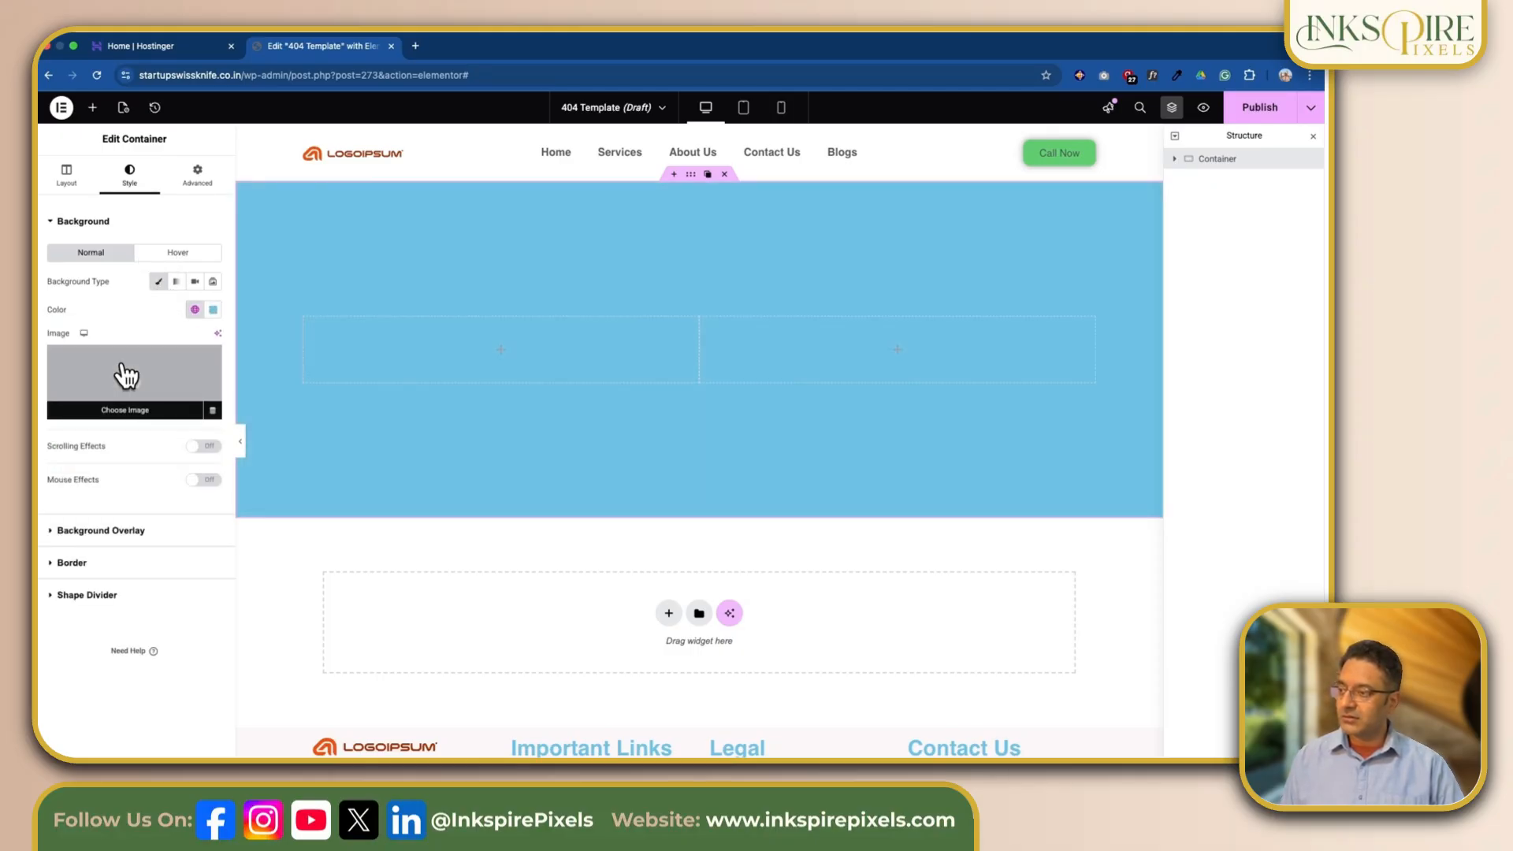
pyautogui.click(213, 310)
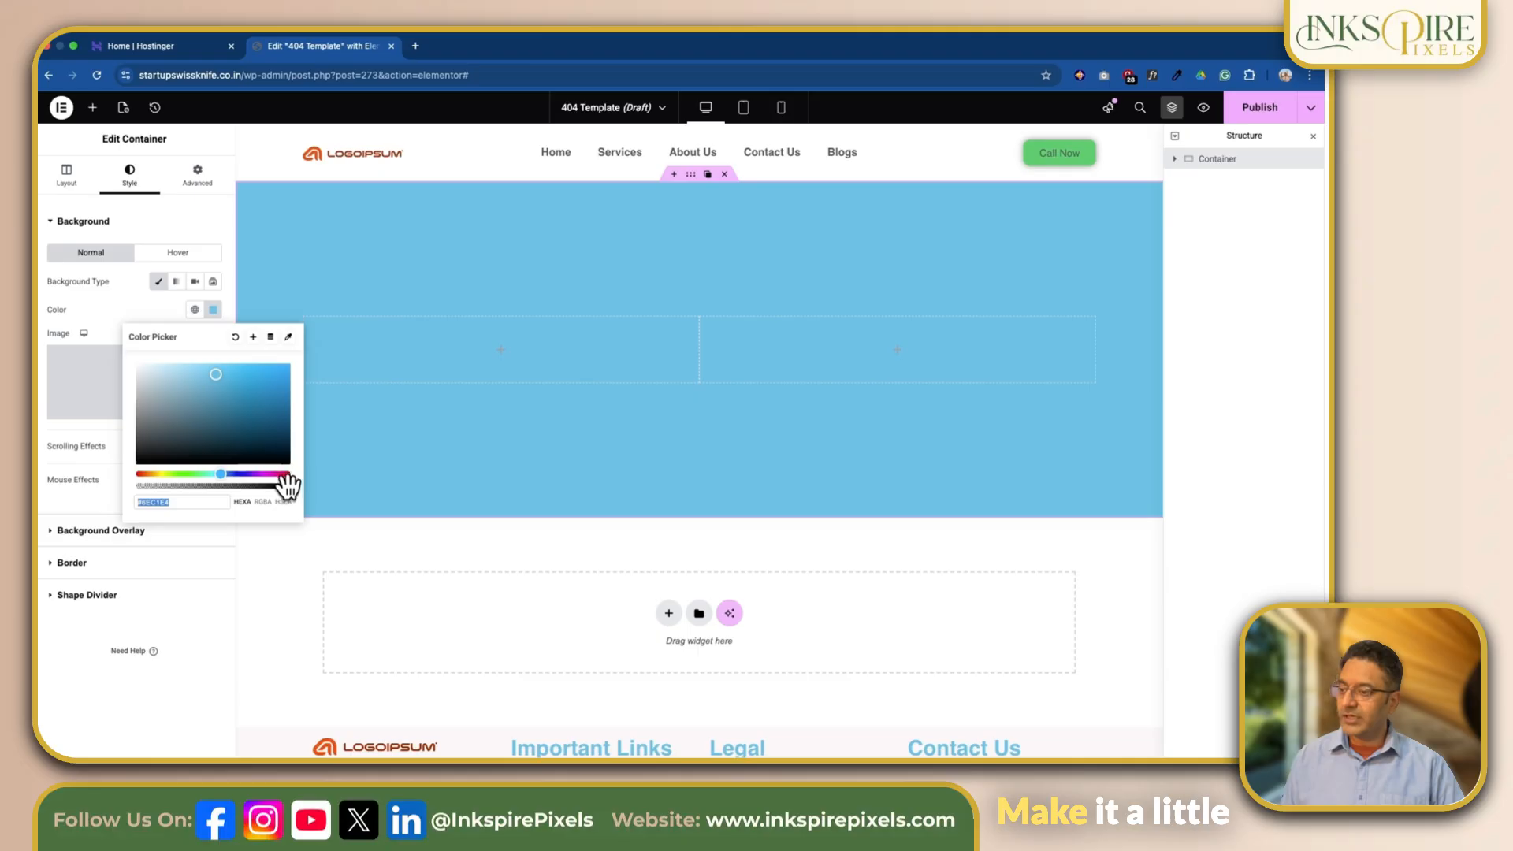
pyautogui.moveTo(285, 489); pyautogui.dragTo(159, 486)
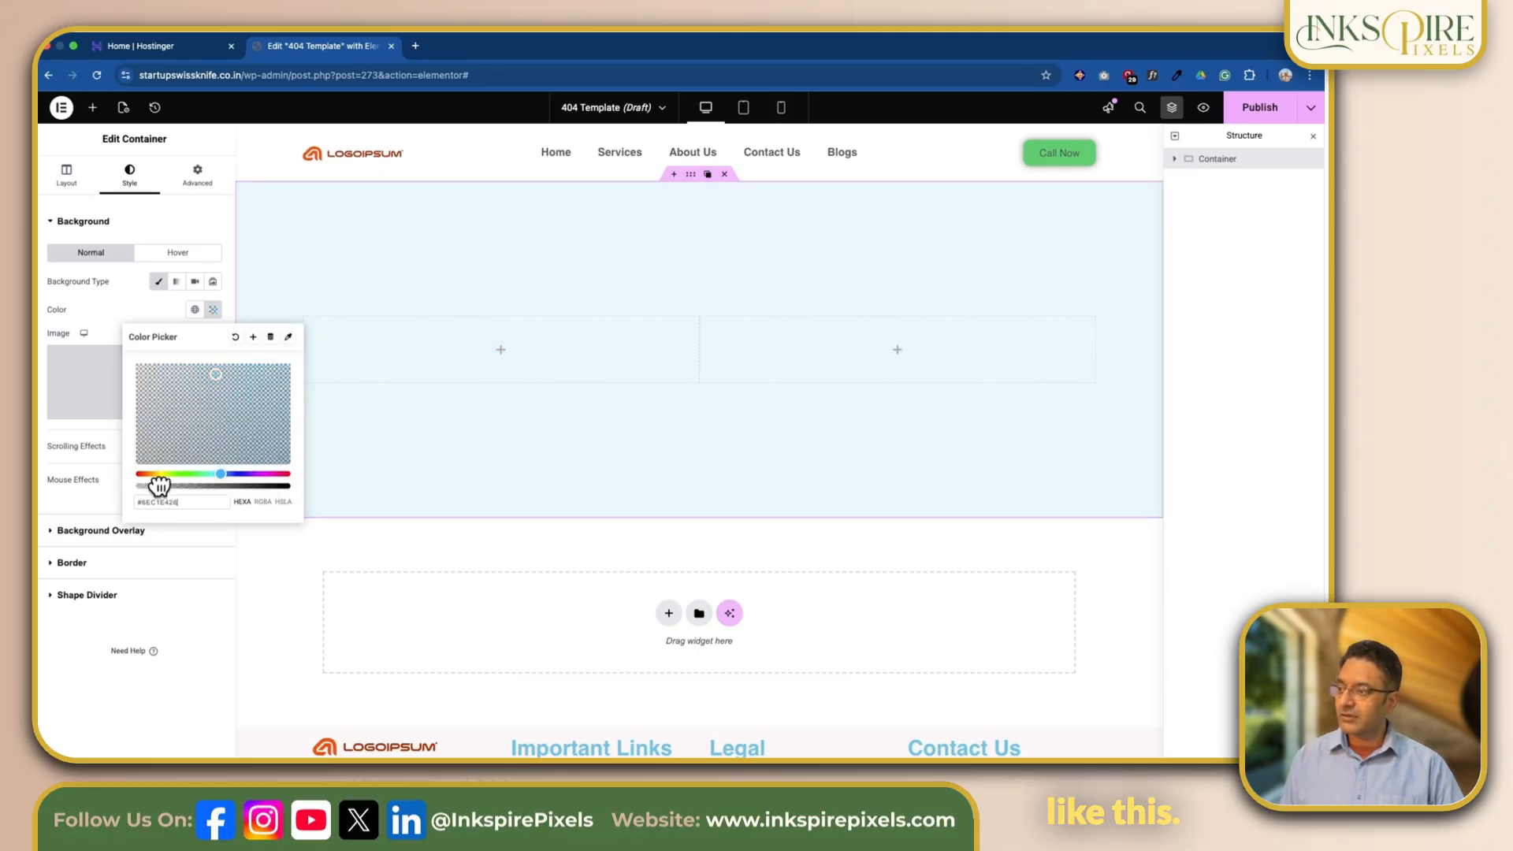
pyautogui.click(273, 555)
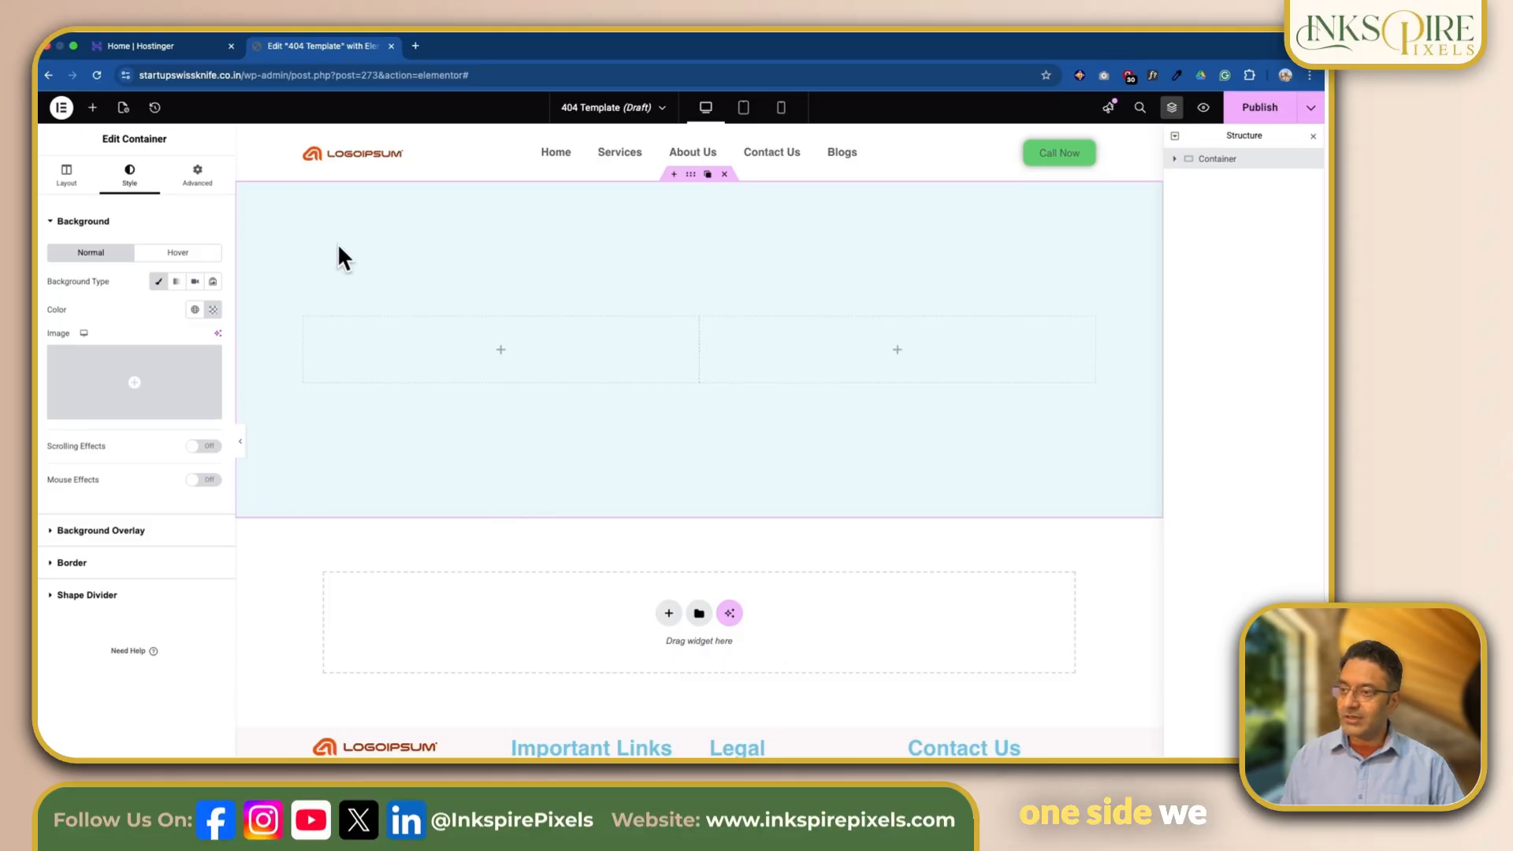
# Step: Add an Image widget to the left column of the main container
pyautogui.click(93, 108)
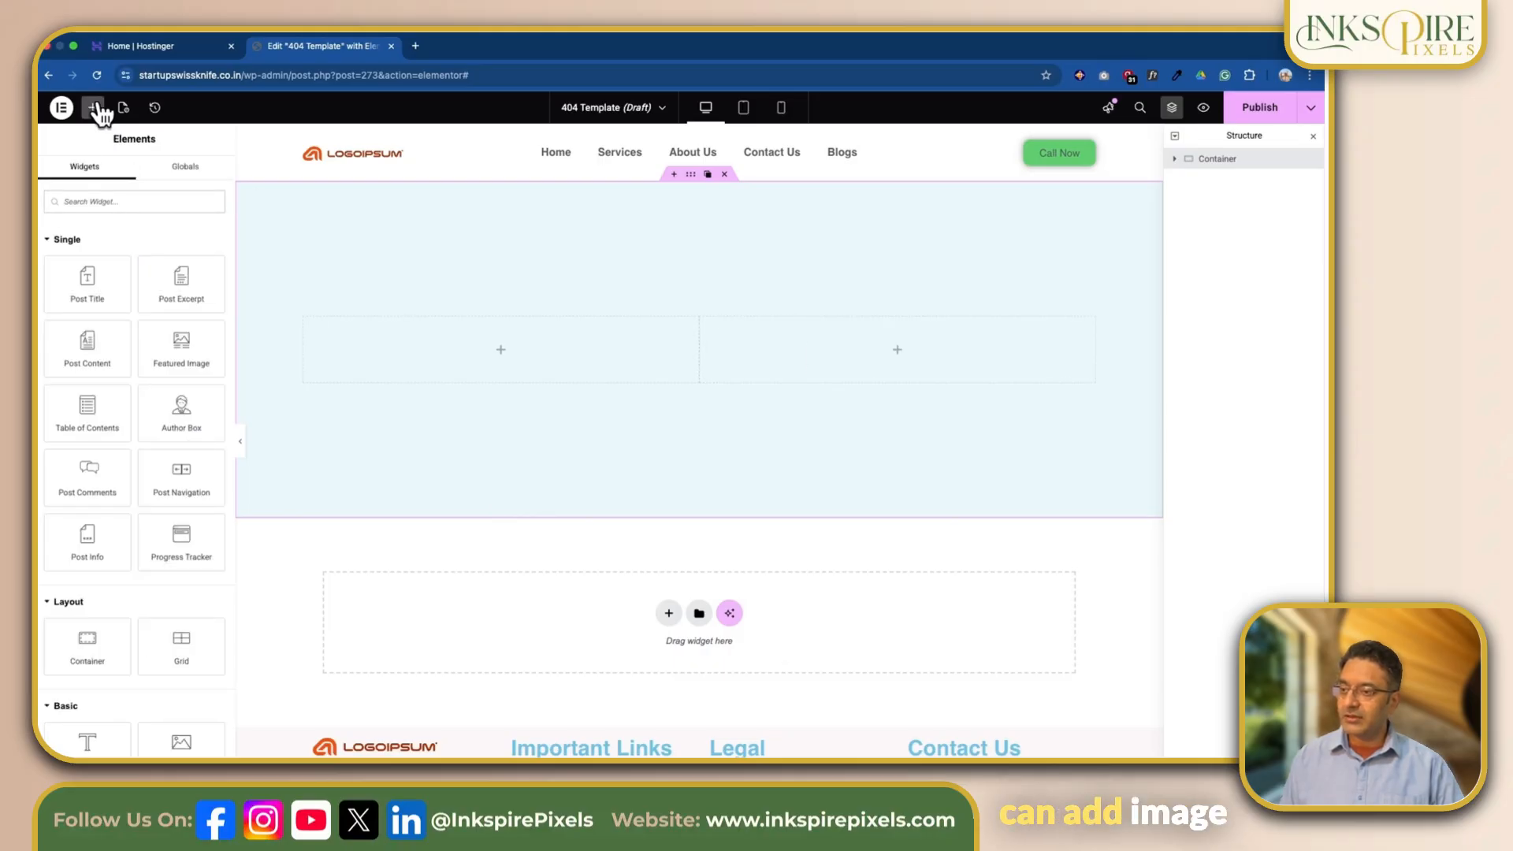
pyautogui.scroll(-1, 183, 365)
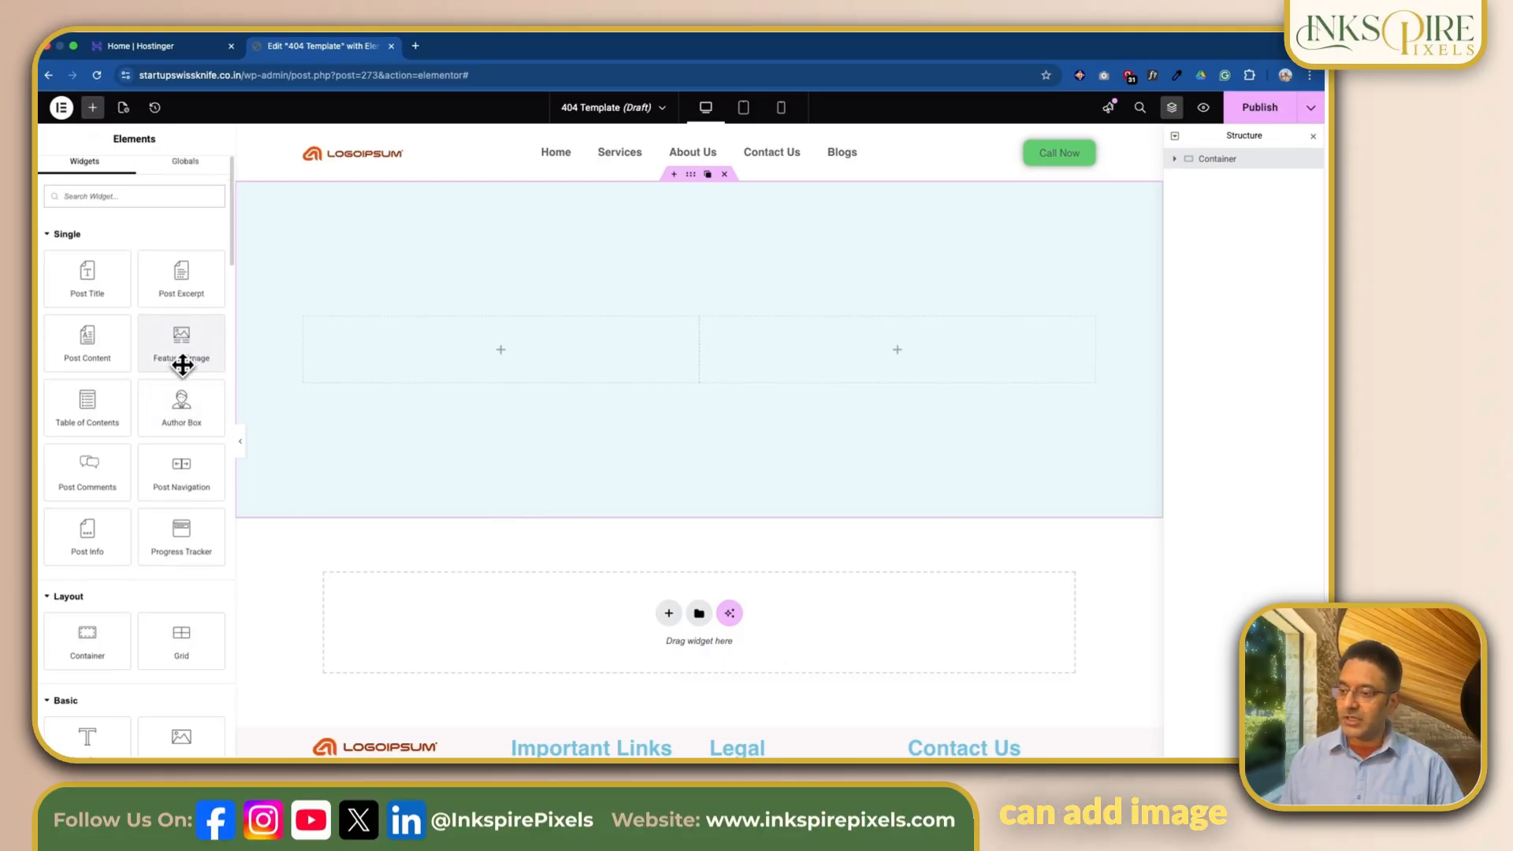
pyautogui.scroll(-5, 183, 365)
pyautogui.moveTo(181, 485); pyautogui.dragTo(500, 349)
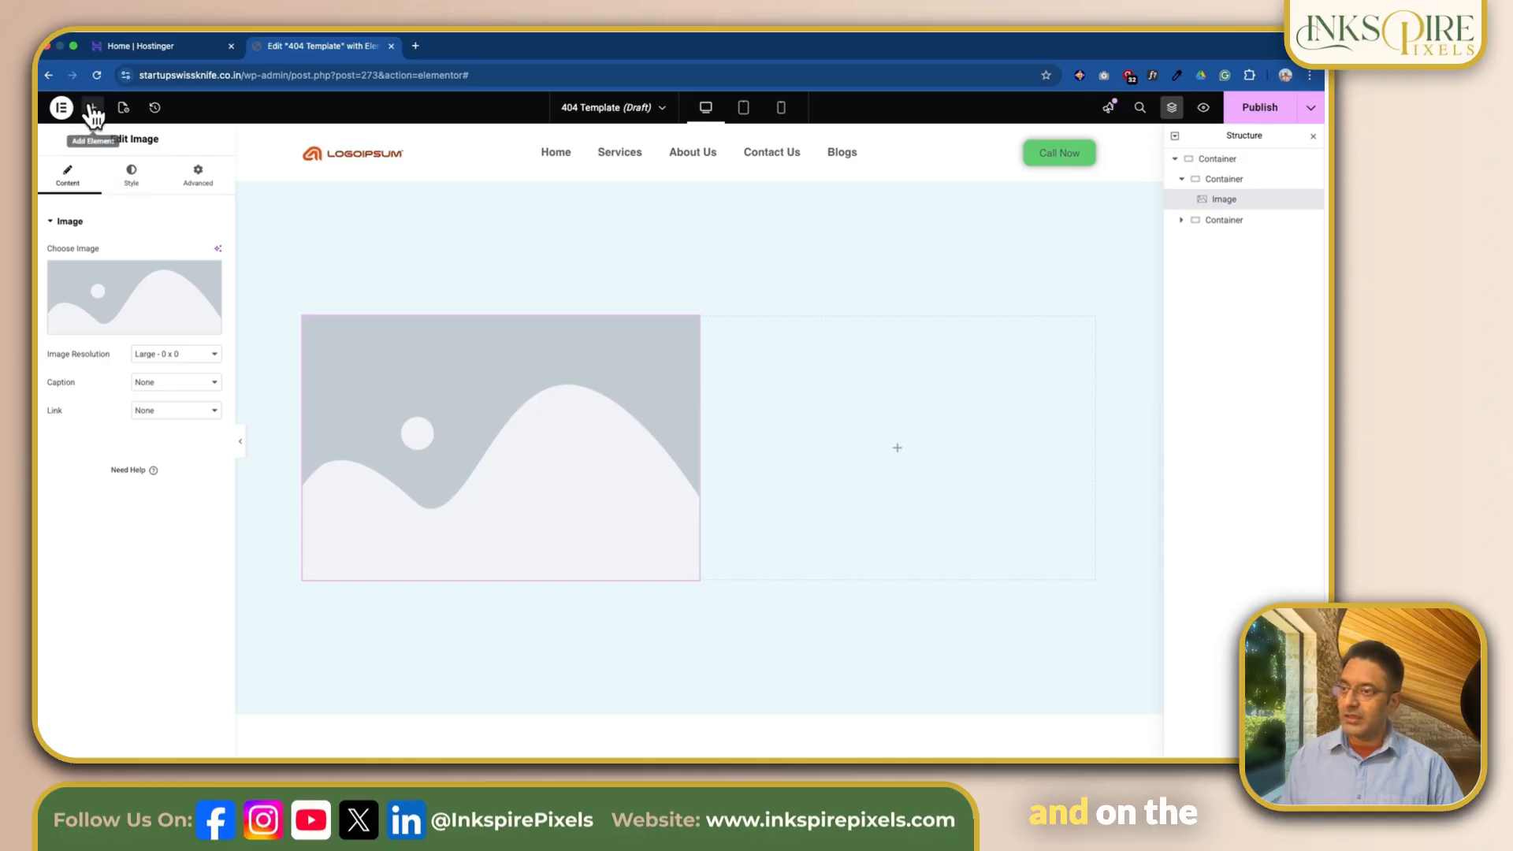
# Step: Add a Heading widget to the empty right column of the main container
pyautogui.click(93, 110)
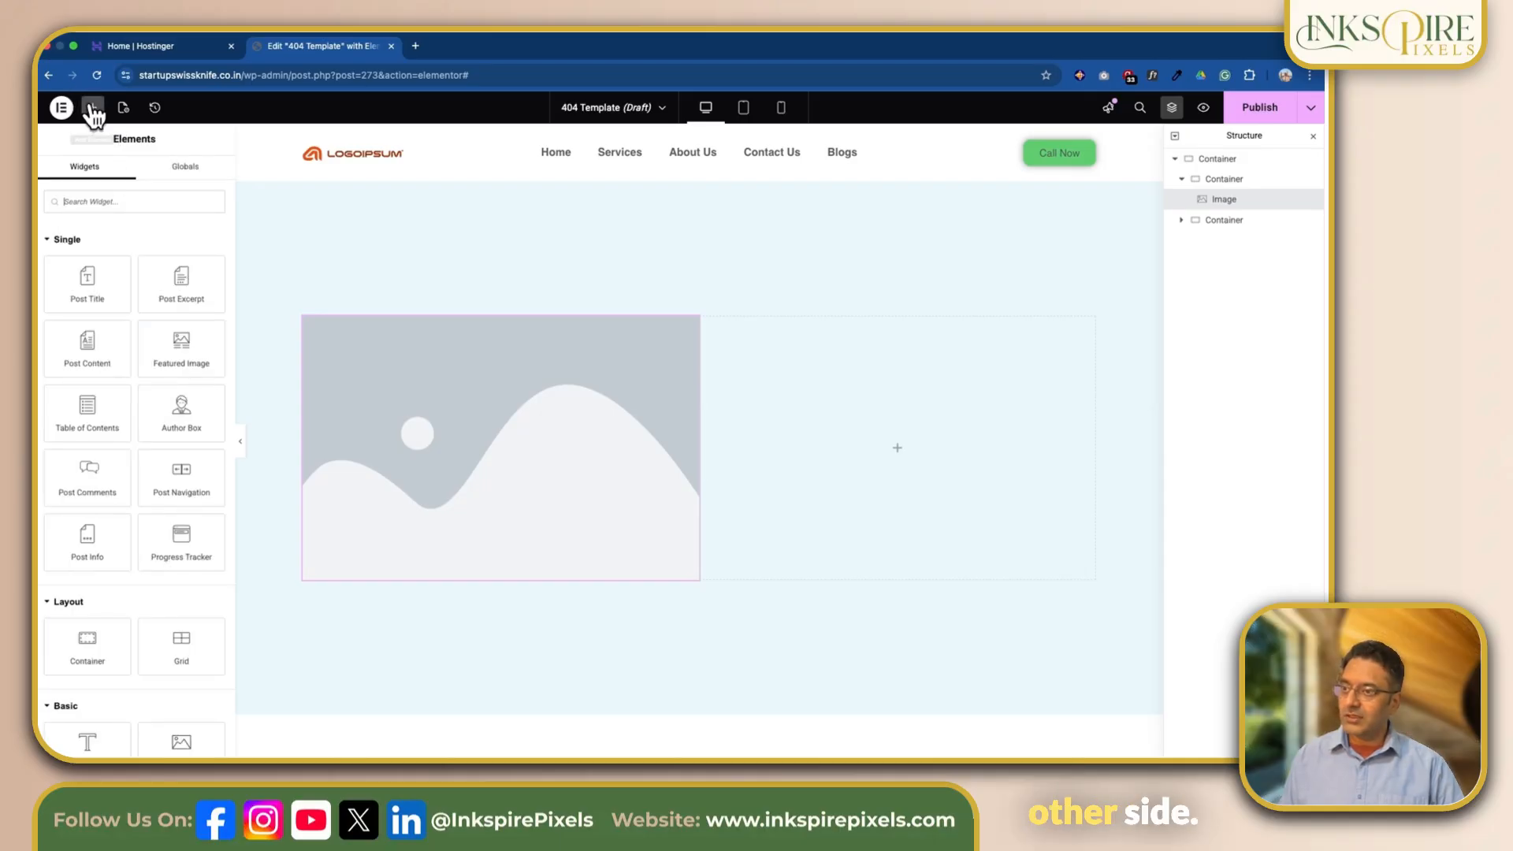
pyautogui.scroll(-5, 156, 330)
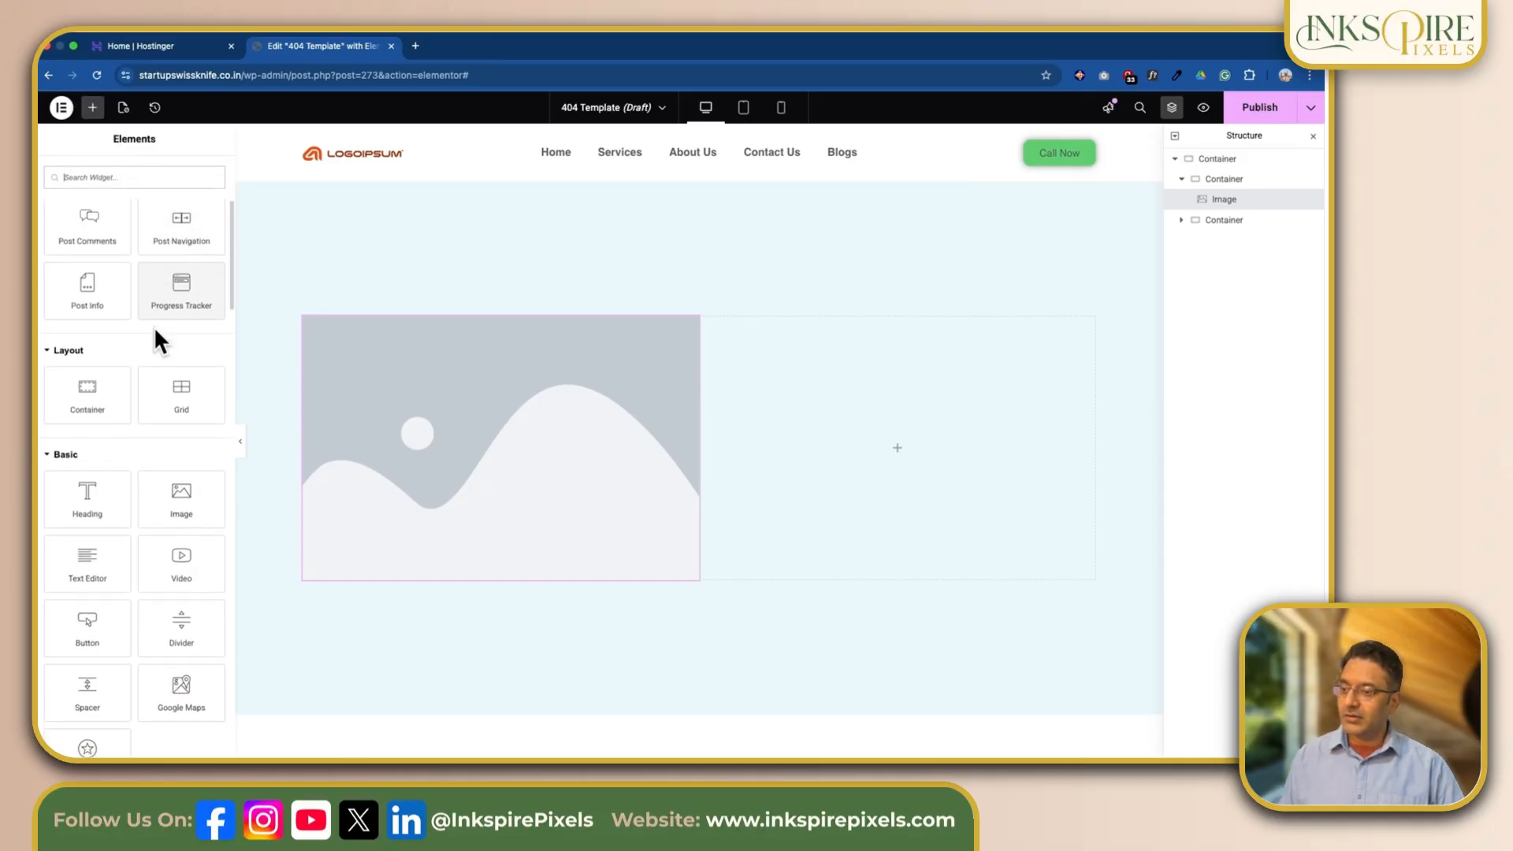
pyautogui.moveTo(87, 327); pyautogui.dragTo(990, 468)
# Step: Add a Text Editor widget and place it inside the right column's container, directly below the heading
pyautogui.click(92, 107)
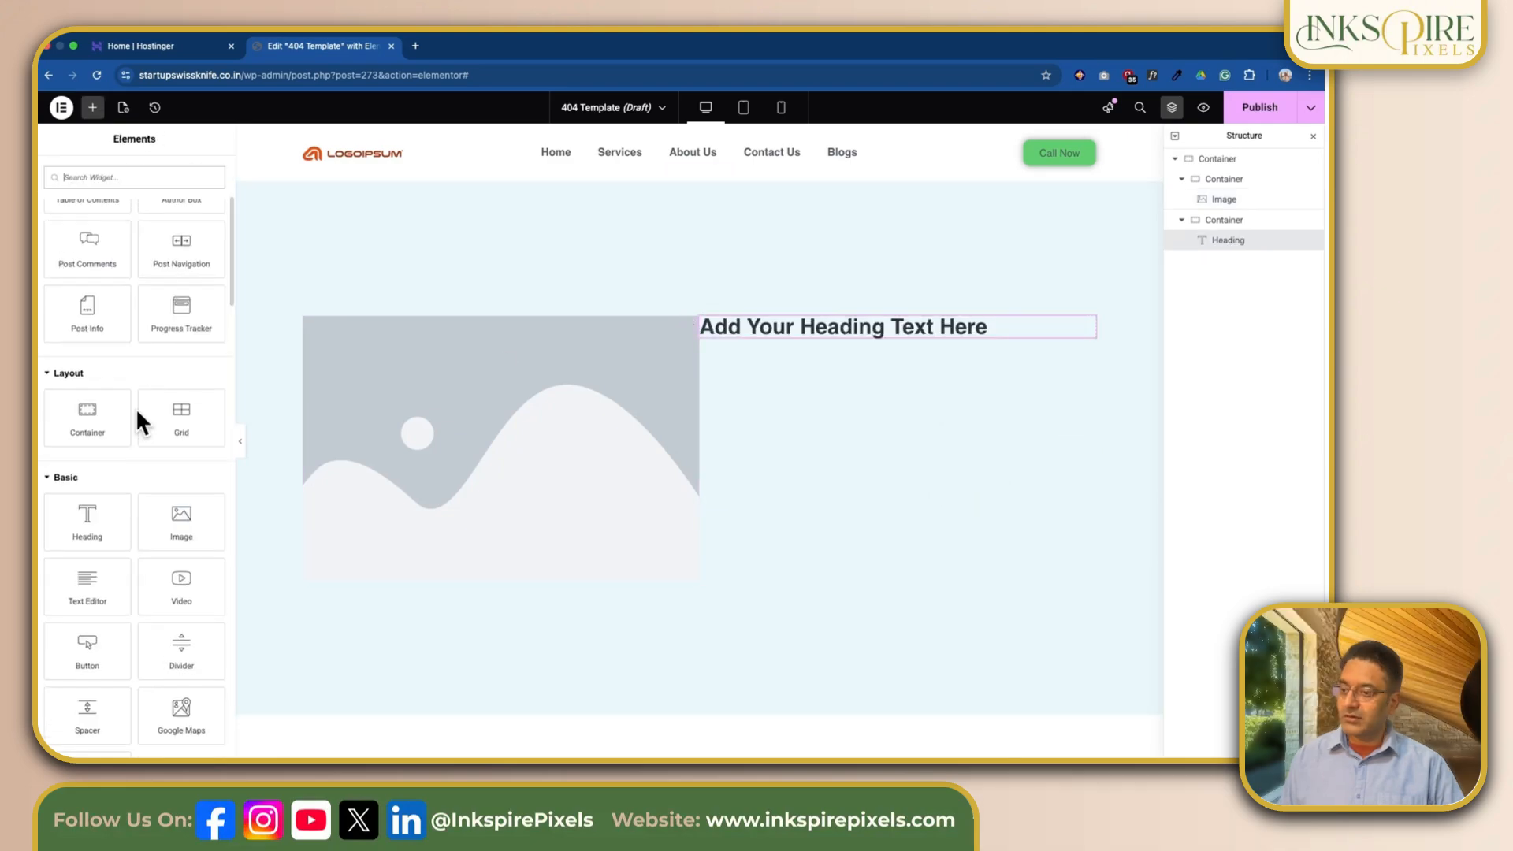
pyautogui.scroll(-2, 135, 408)
pyautogui.moveTo(98, 439); pyautogui.dragTo(906, 350)
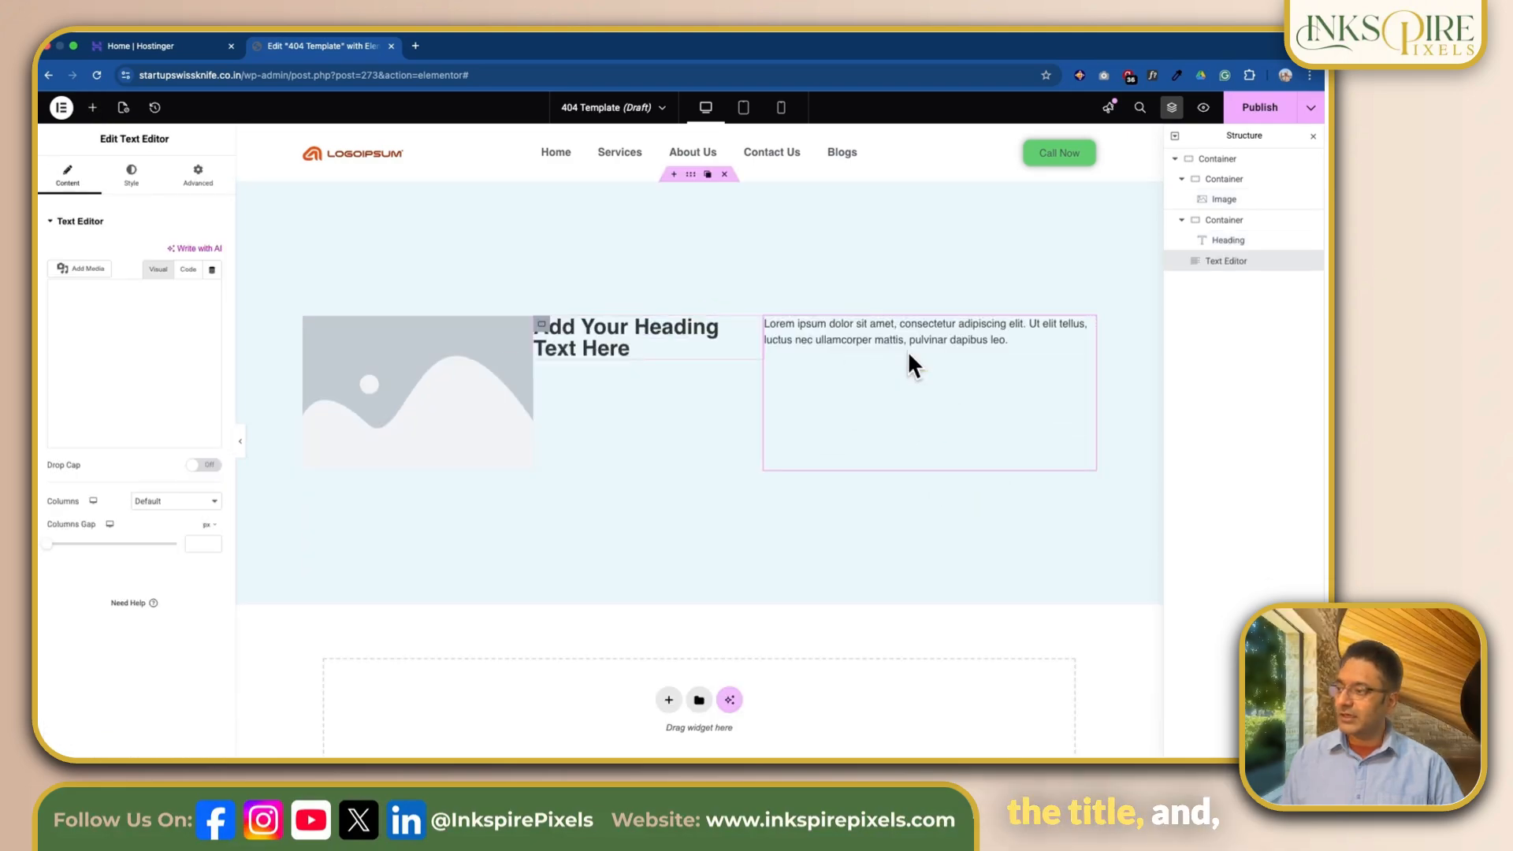
pyautogui.click(92, 110)
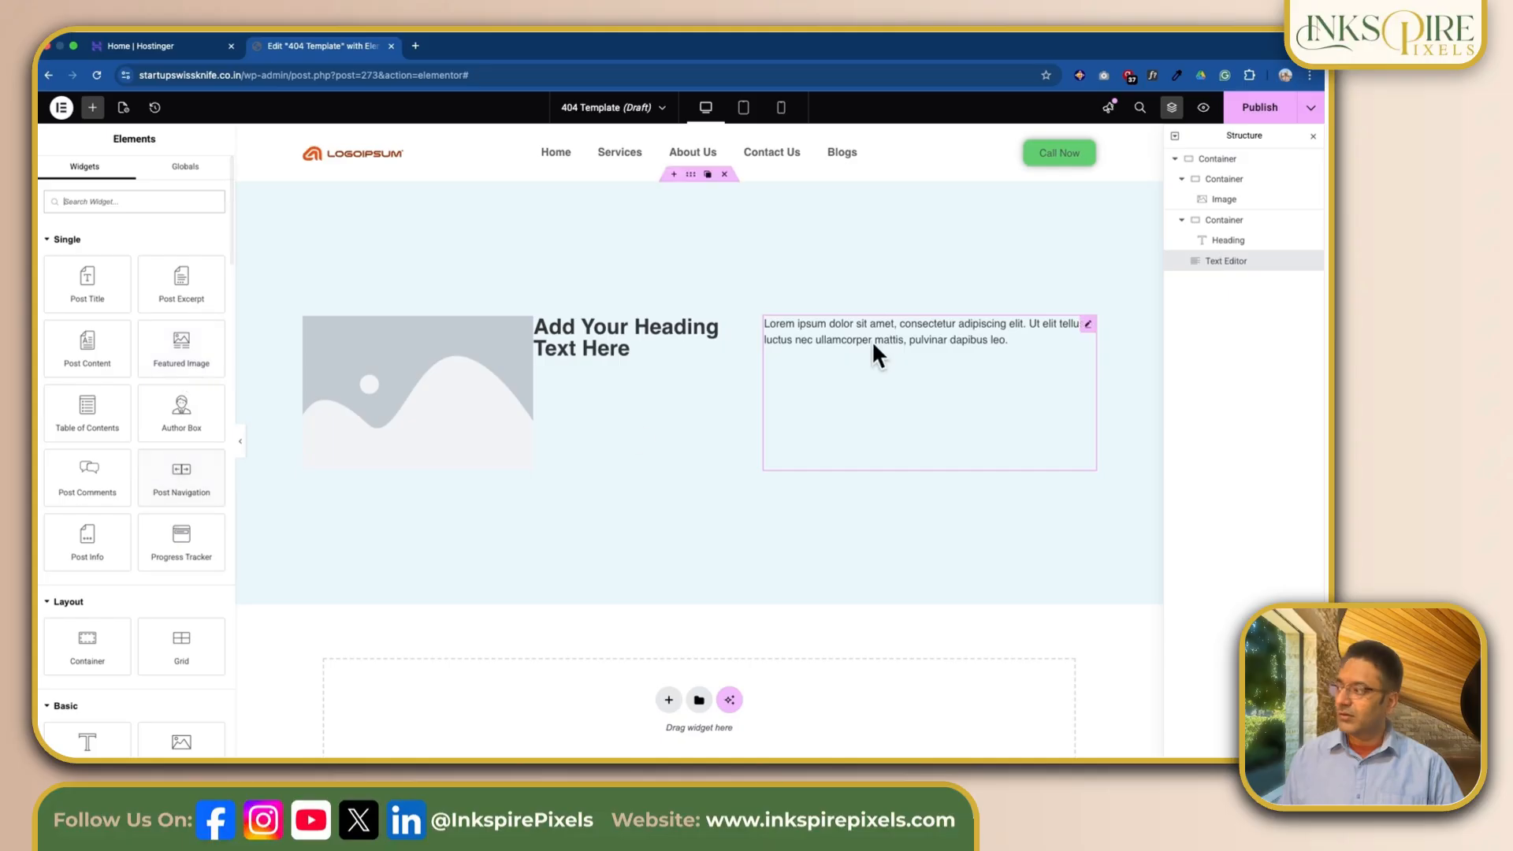
pyautogui.click(1234, 263)
pyautogui.moveTo(1234, 263); pyautogui.dragTo(1238, 253)
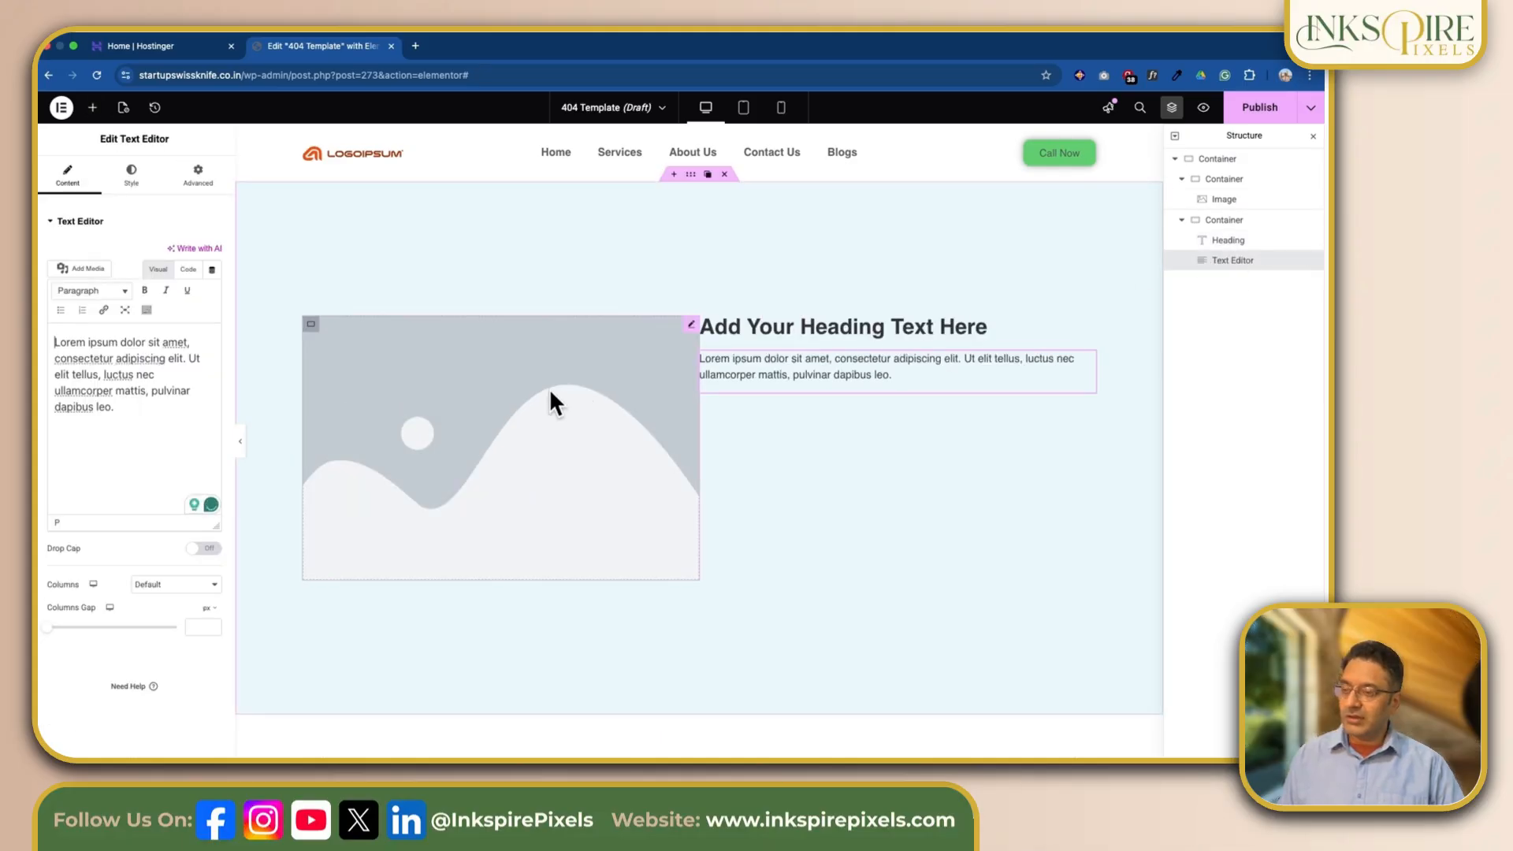
# Step: Add a Button widget below the text editor in the right column
pyautogui.click(92, 111)
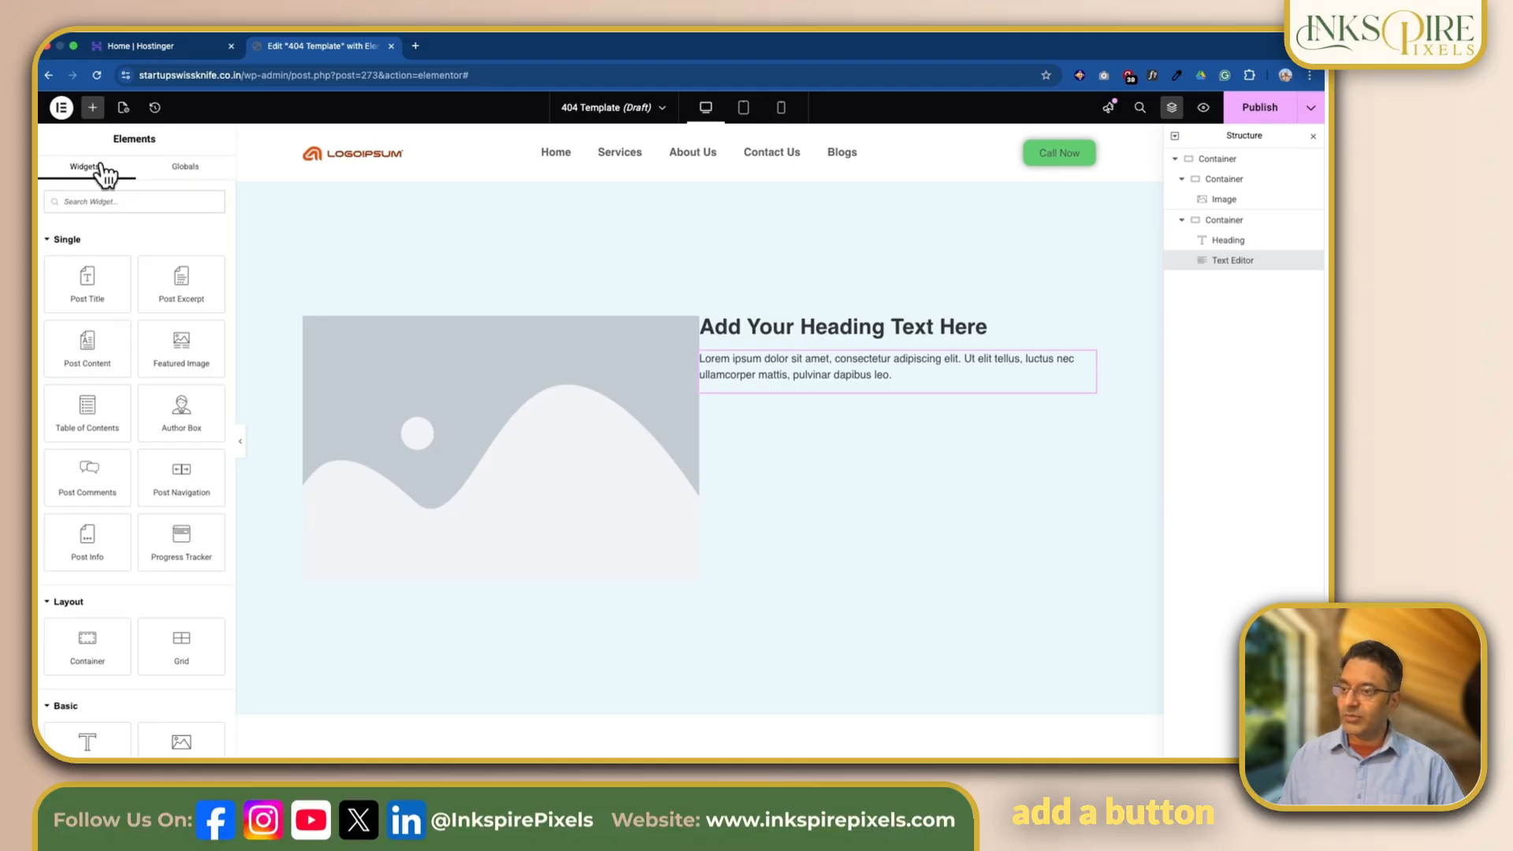
pyautogui.scroll(-6, 139, 292)
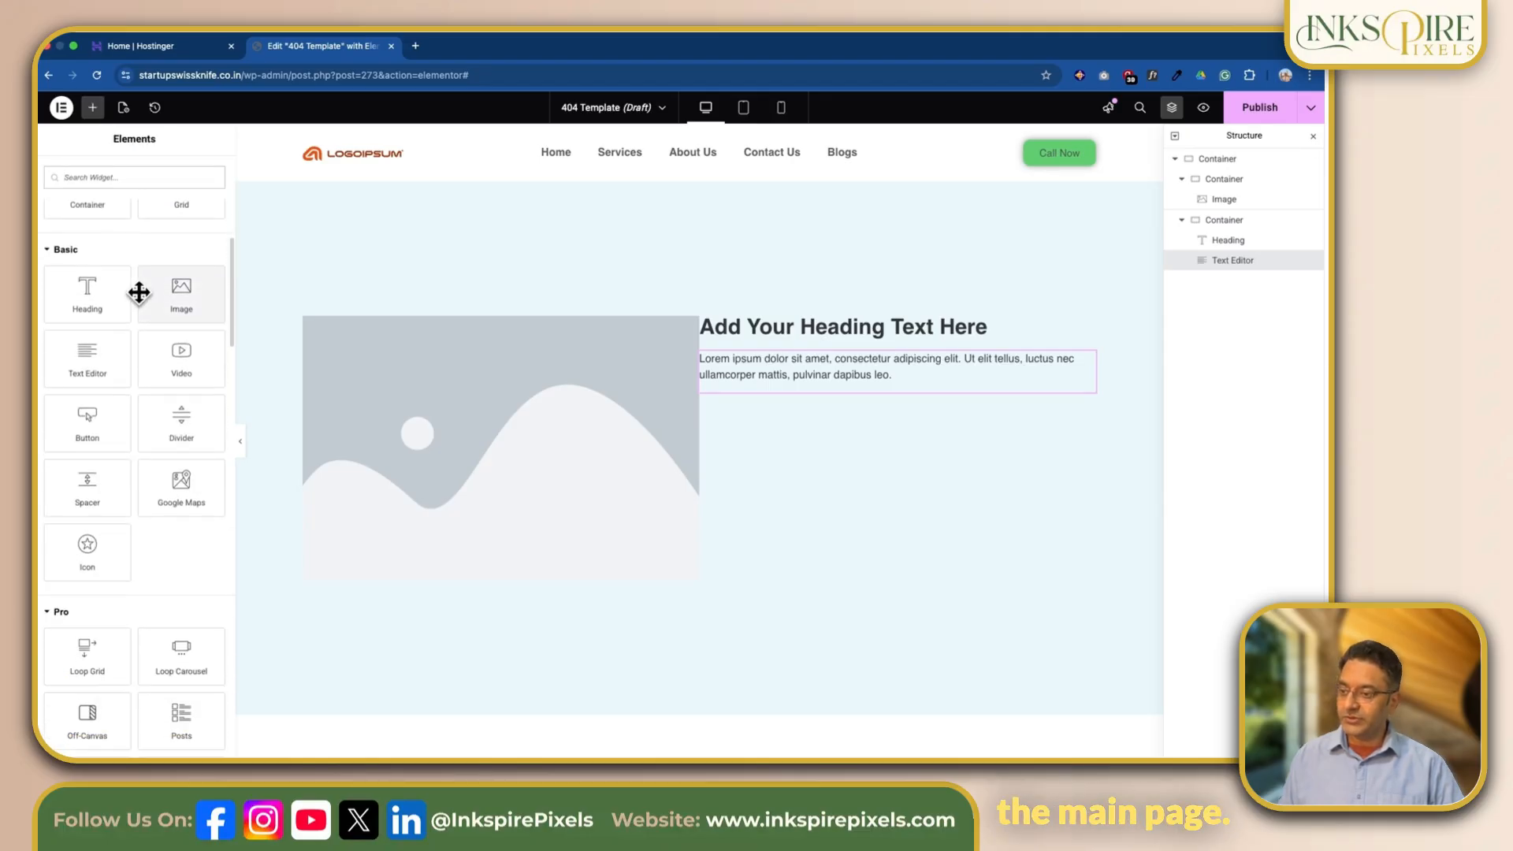
pyautogui.moveTo(101, 371); pyautogui.dragTo(777, 381)
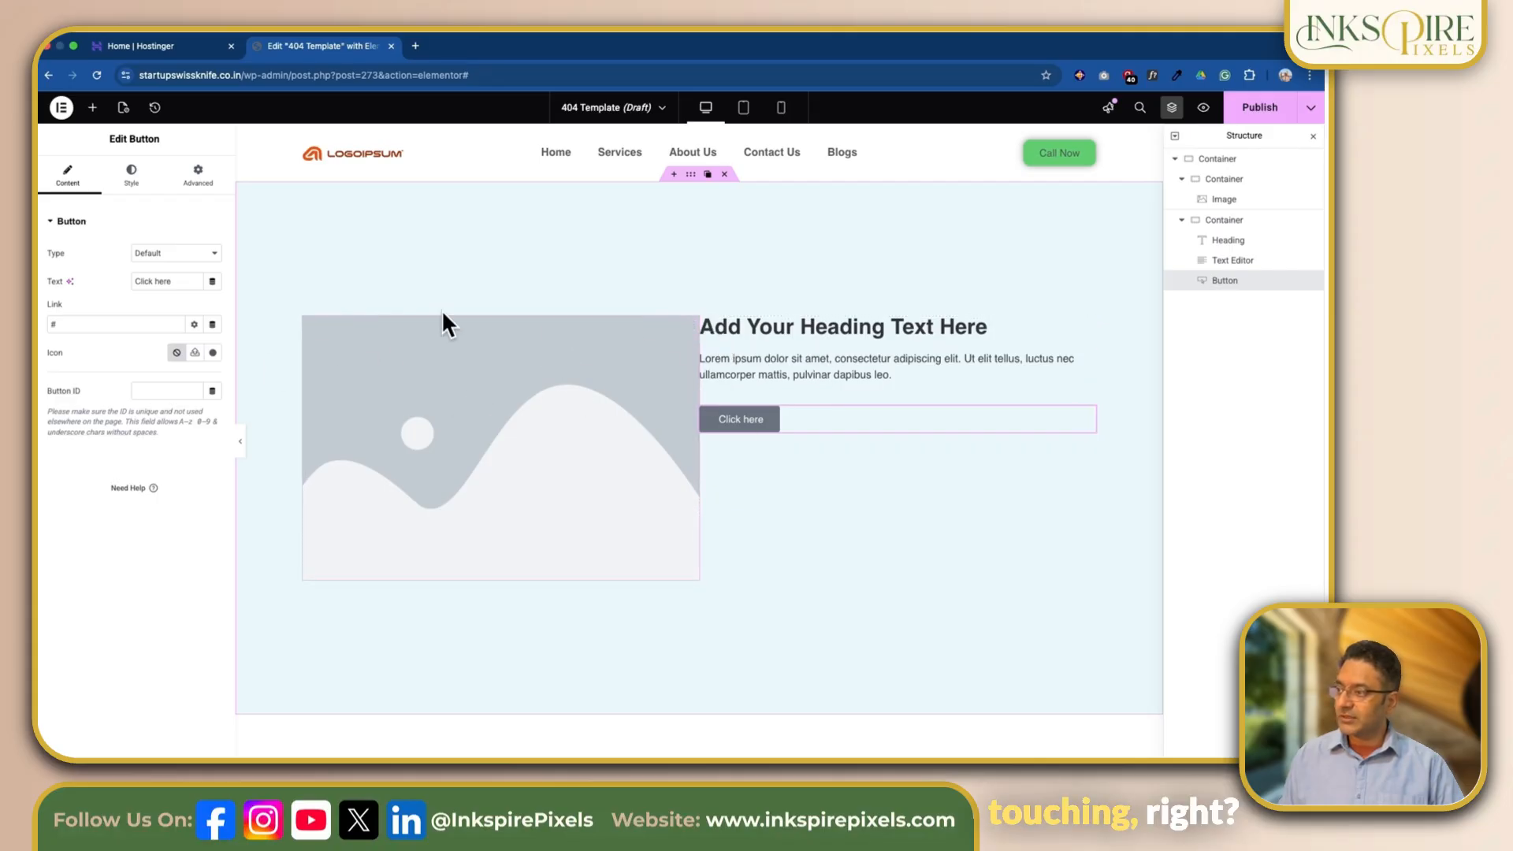
# Step: Set the main container's column and row gaps to 20 px each
pyautogui.click(692, 177)
pyautogui.click(68, 178)
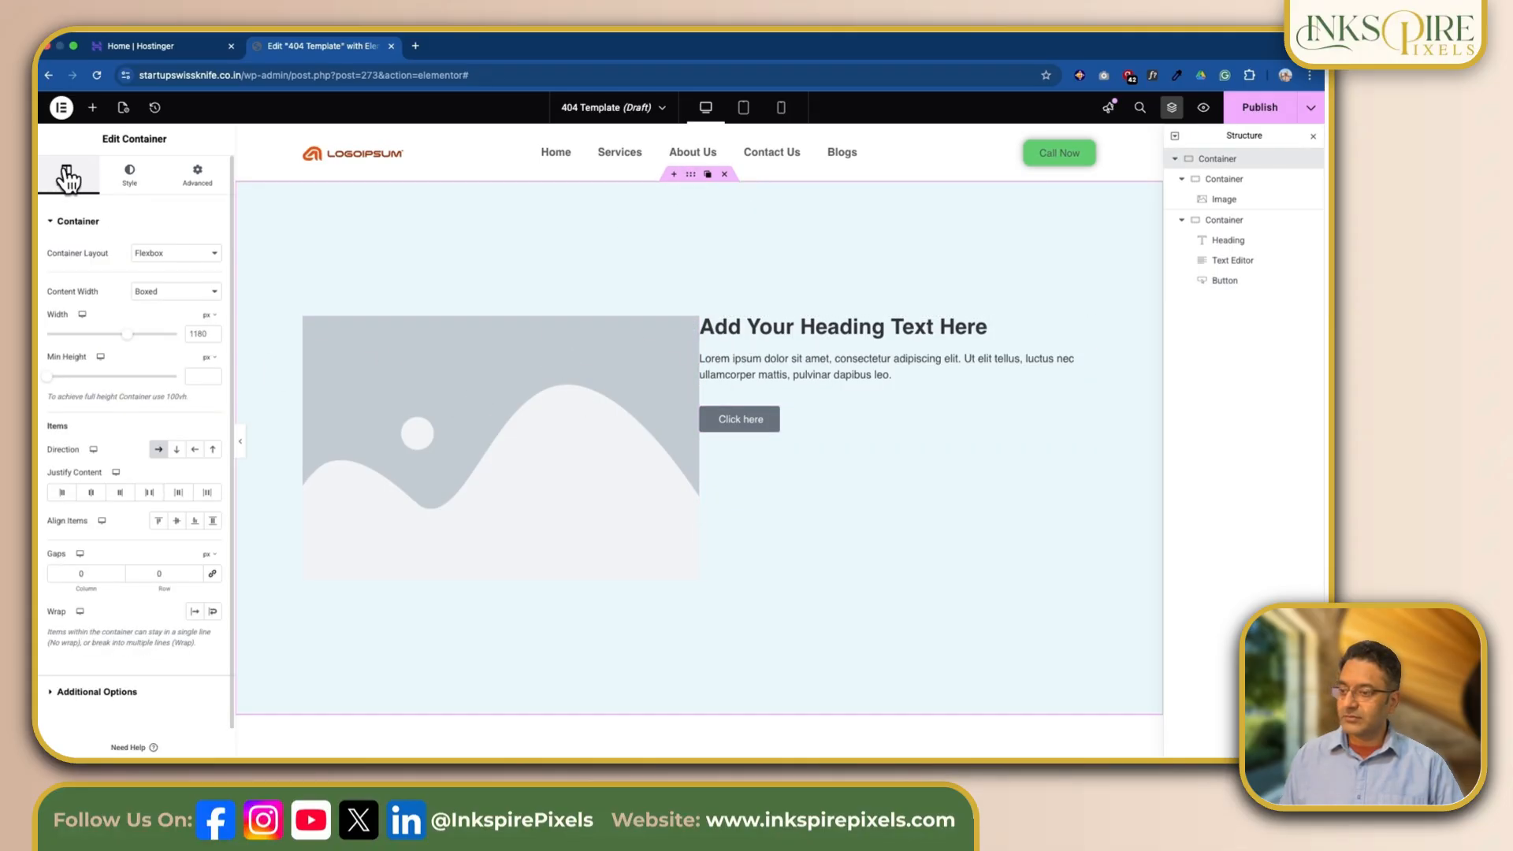
pyautogui.click(70, 573)
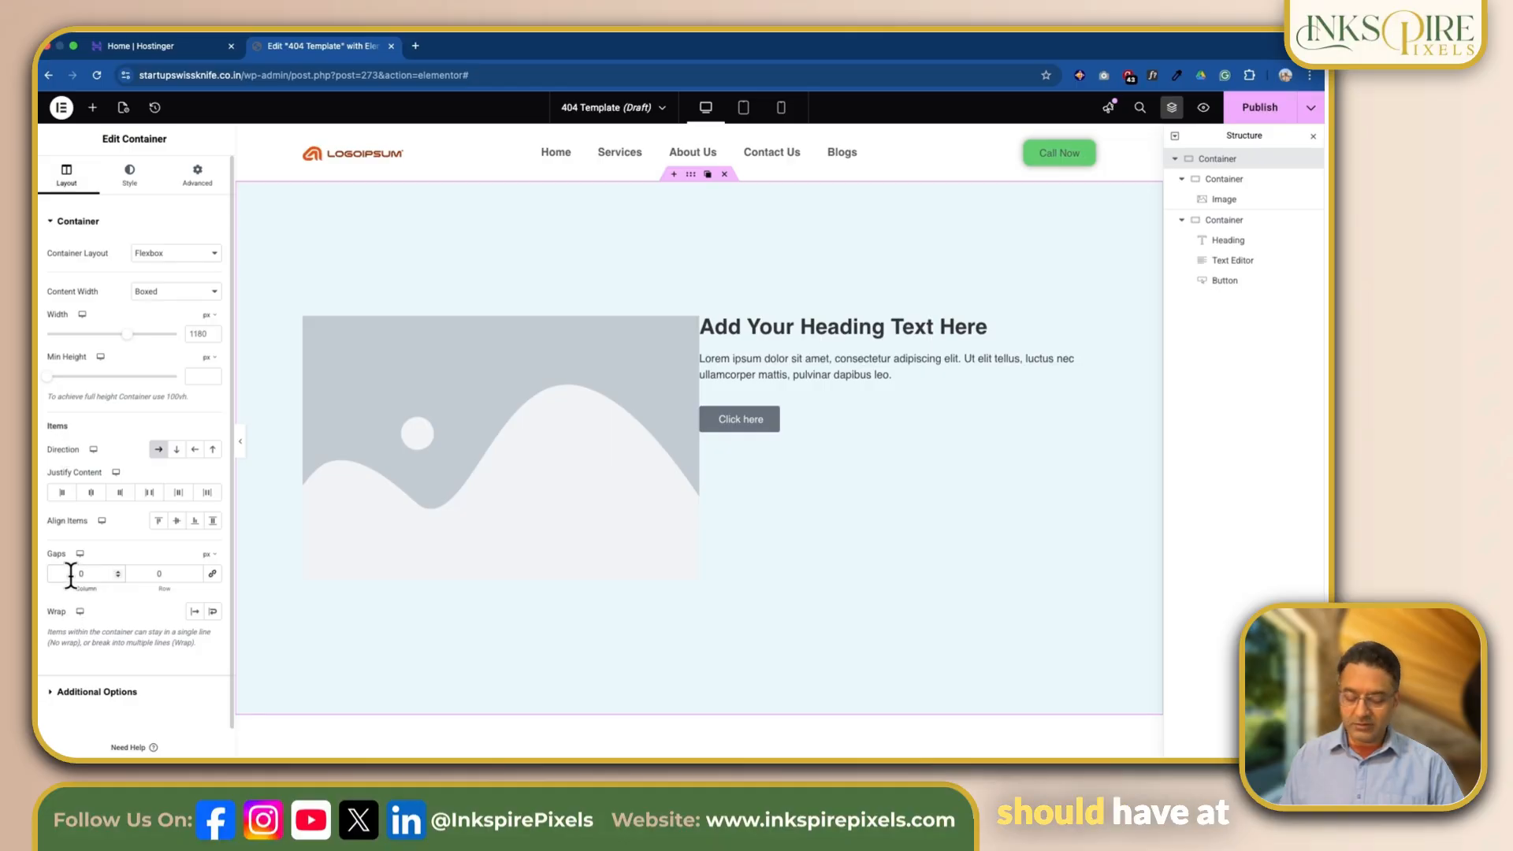
pyautogui.write('2')
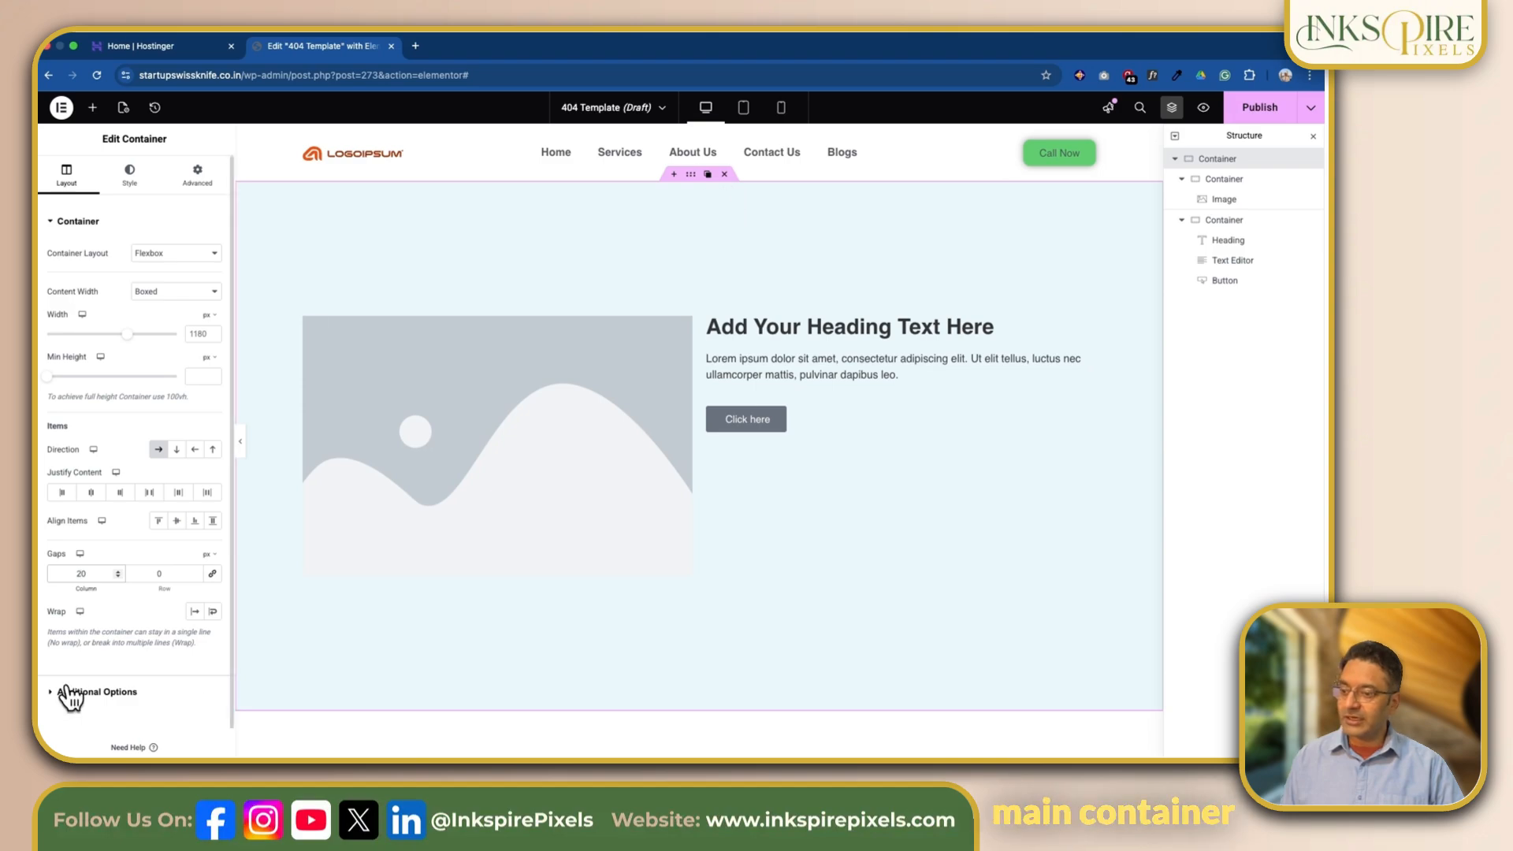
pyautogui.click(158, 574)
pyautogui.write('20')
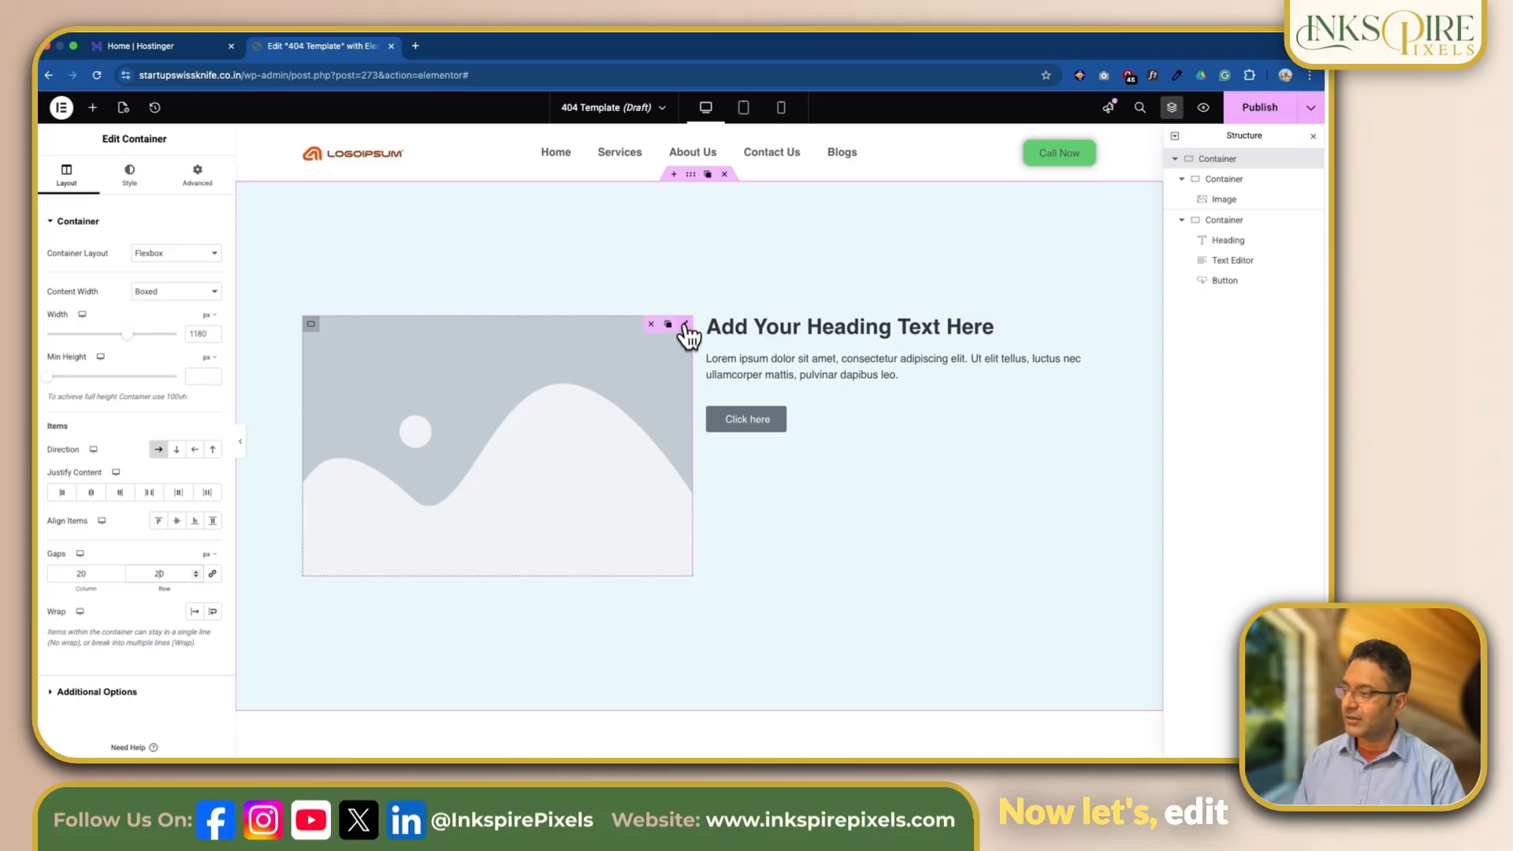
# Step: Replace the left column's placeholder image with the photo of the smiling girl with paint-covered hands
pyautogui.click(644, 326)
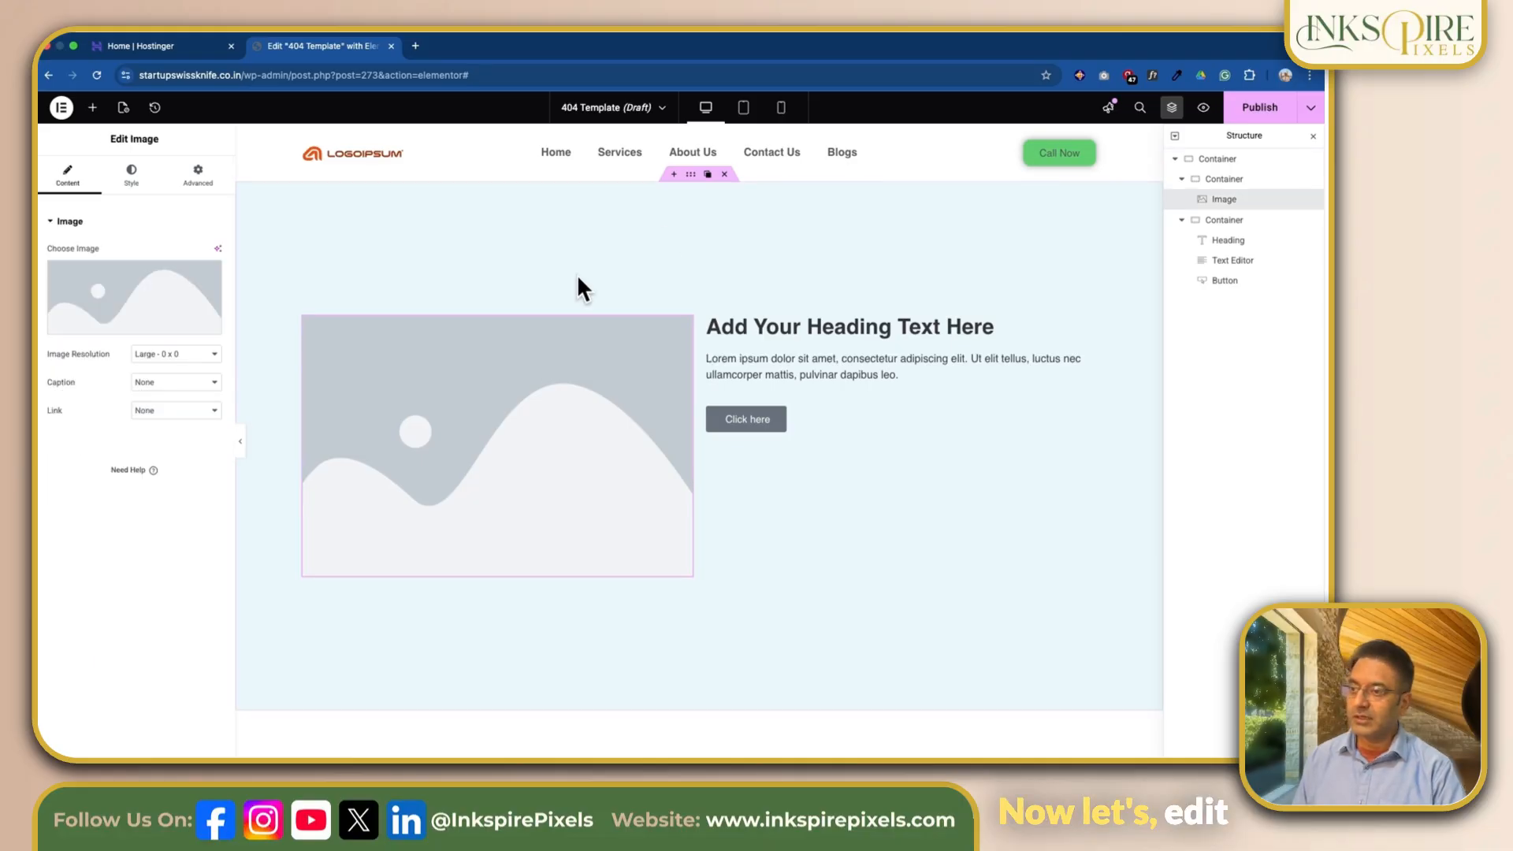
pyautogui.click(134, 180)
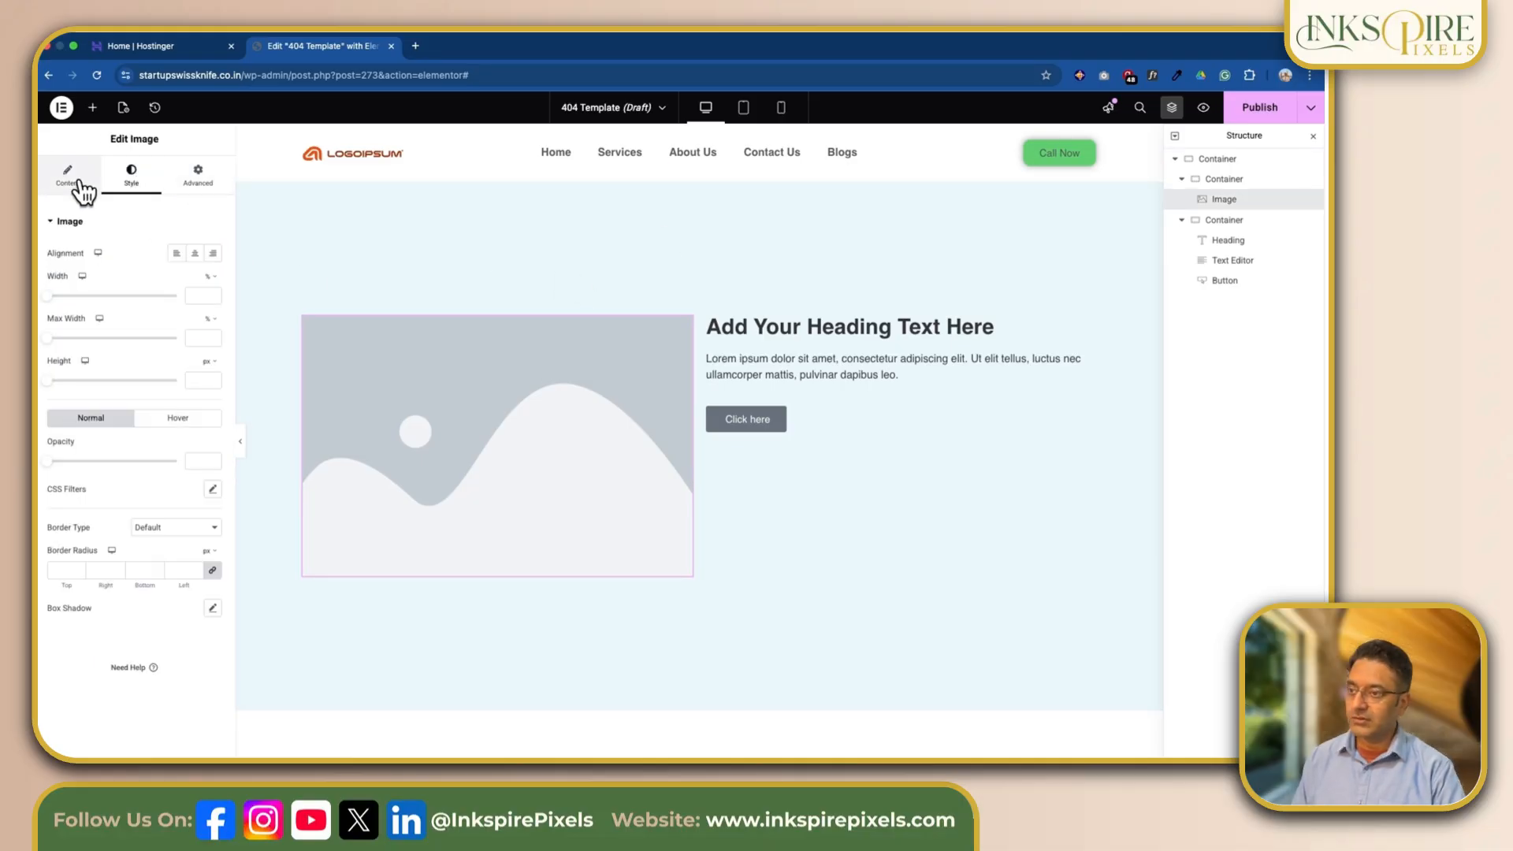
pyautogui.click(82, 186)
pyautogui.click(134, 327)
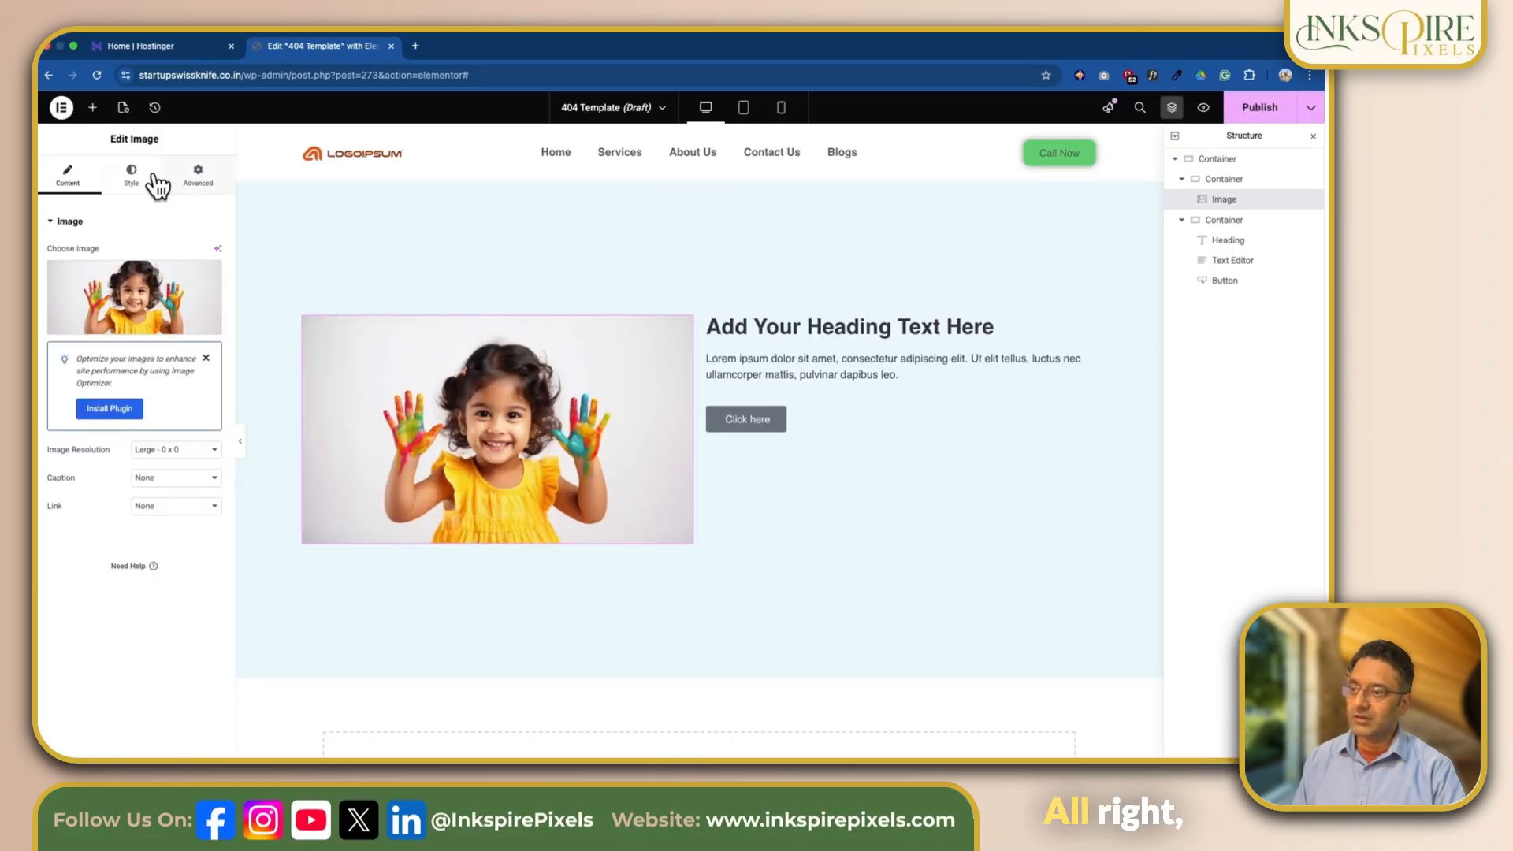
# Step: Round all four corners of the girl's photo with a 25 px border radius
pyautogui.click(132, 174)
pyautogui.click(62, 570)
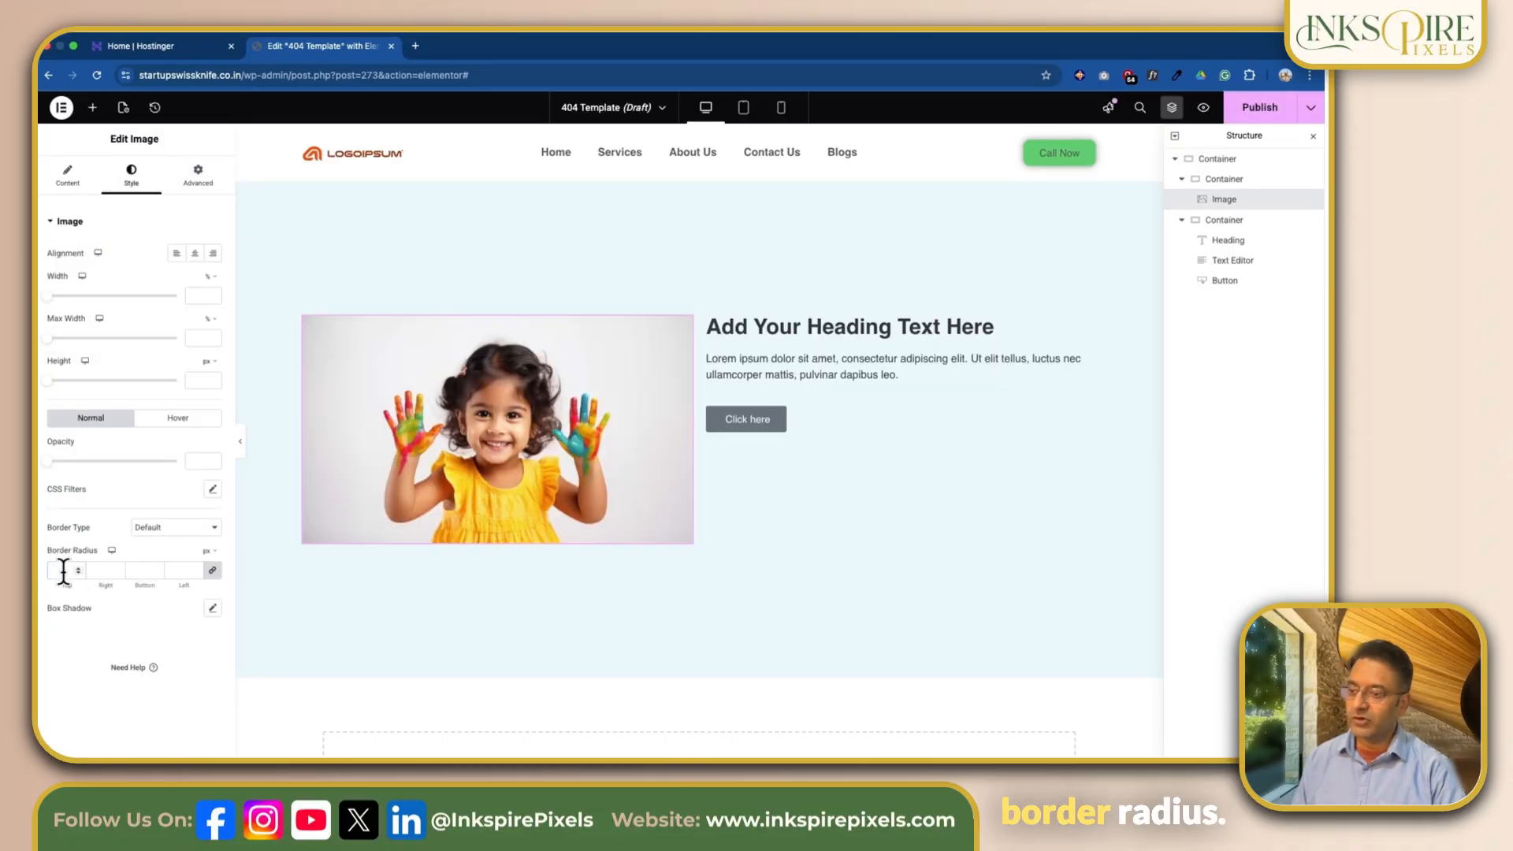
pyautogui.write('25')
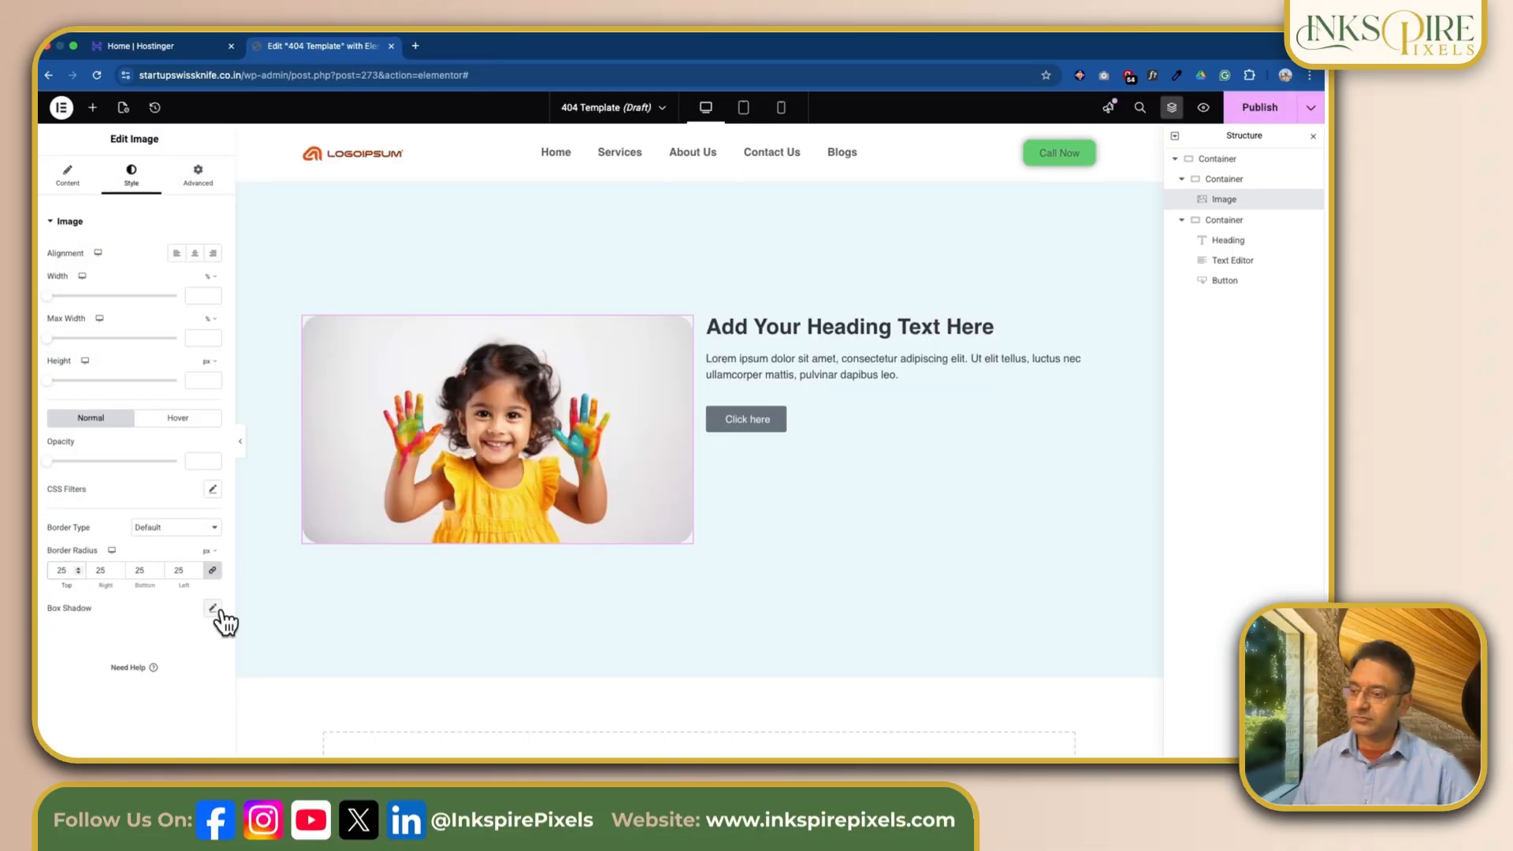
# Step: Add the default box shadow to the photo and set its width to 80%
pyautogui.click(213, 609)
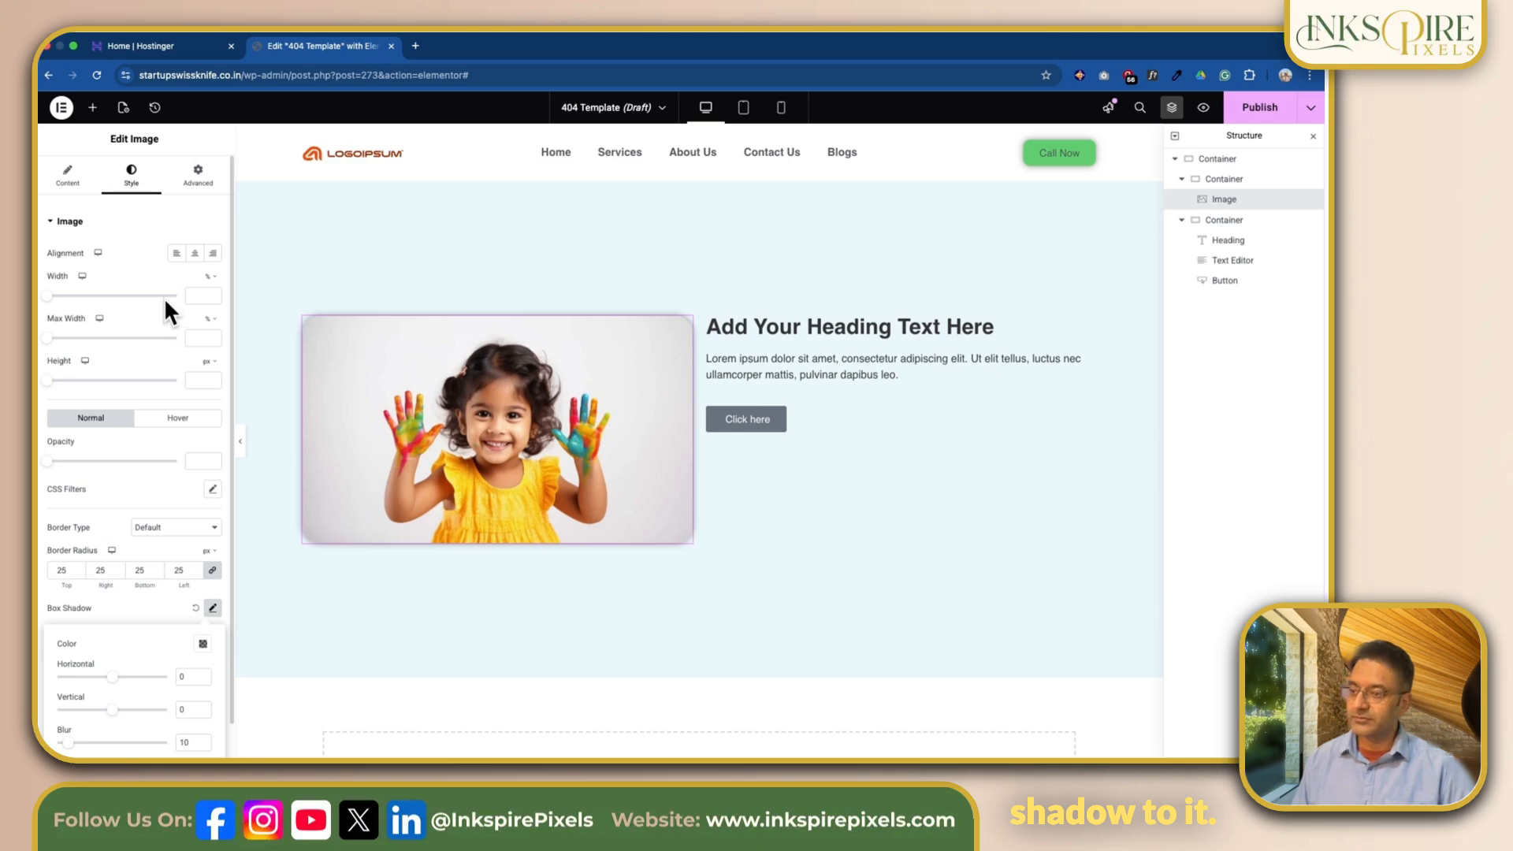
pyautogui.moveTo(47, 296); pyautogui.dragTo(151, 303)
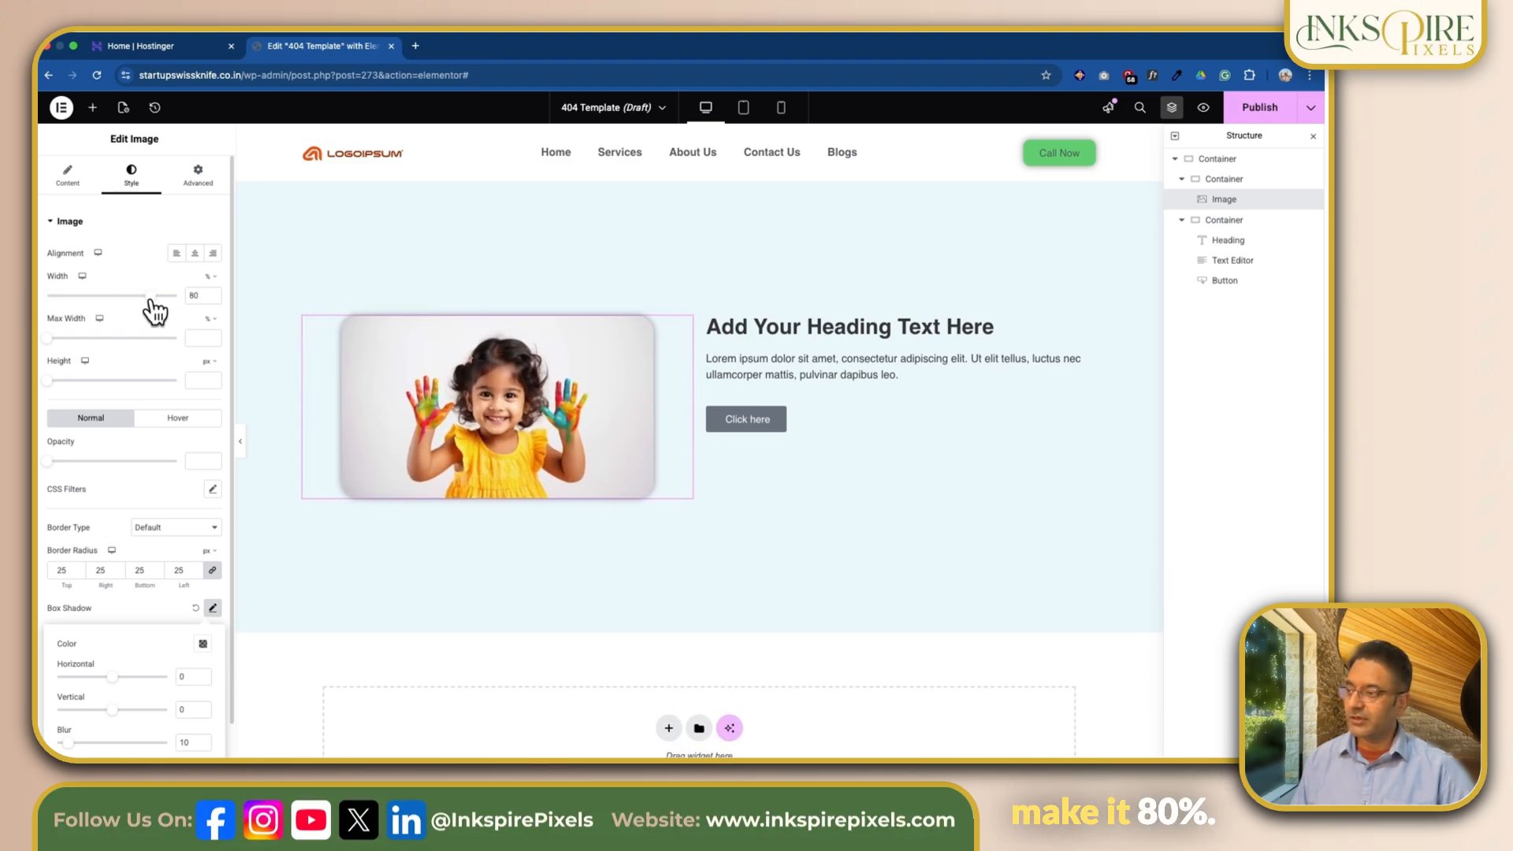
pyautogui.click(737, 328)
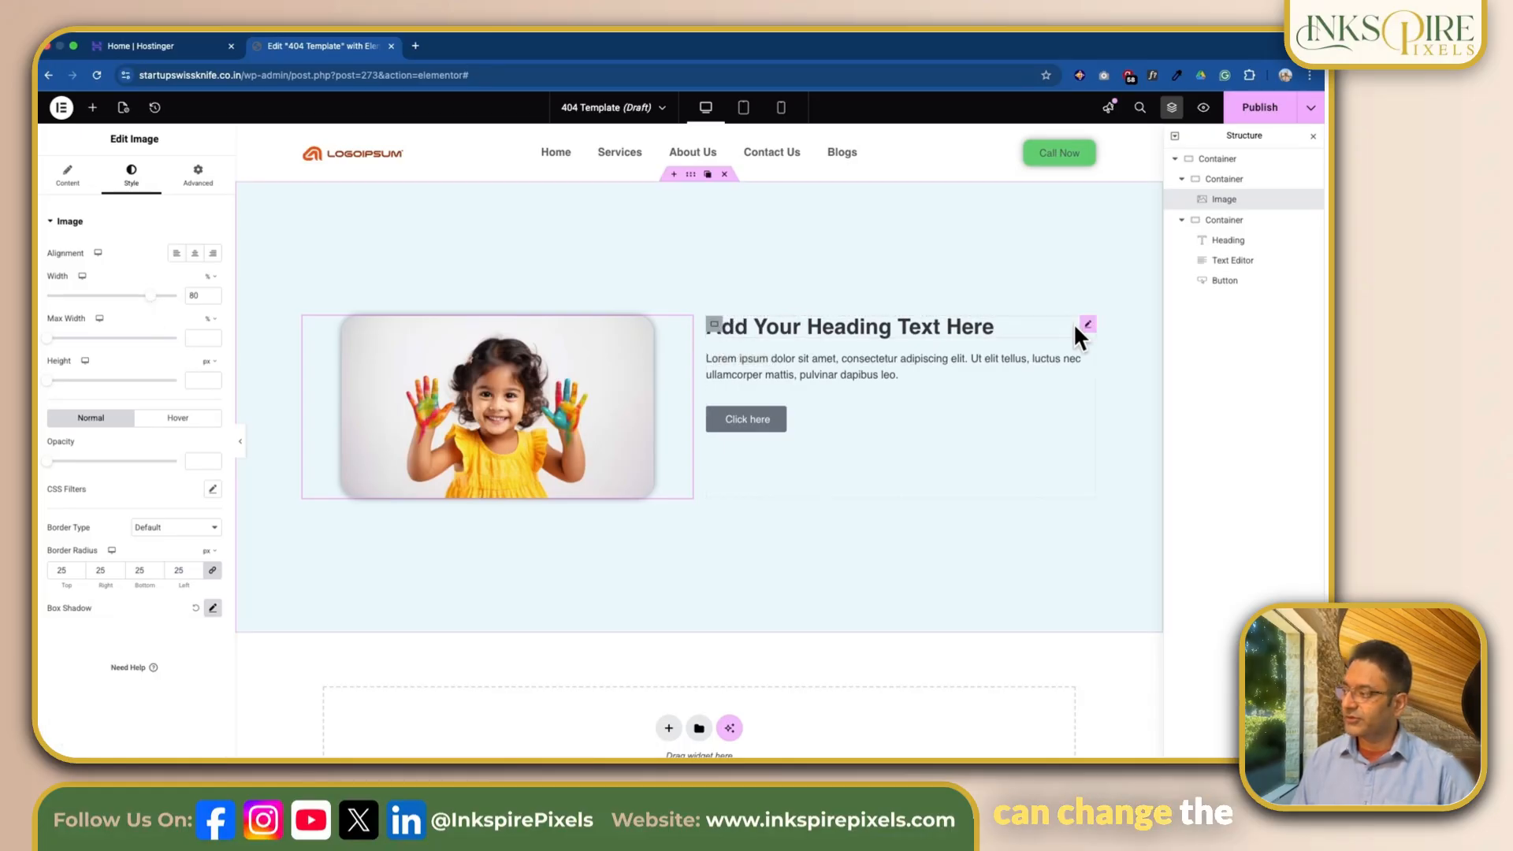
# Step: Replace the placeholder heading with "OOPs Looks Like This Page Does Not Exist..."
pyautogui.click(1088, 325)
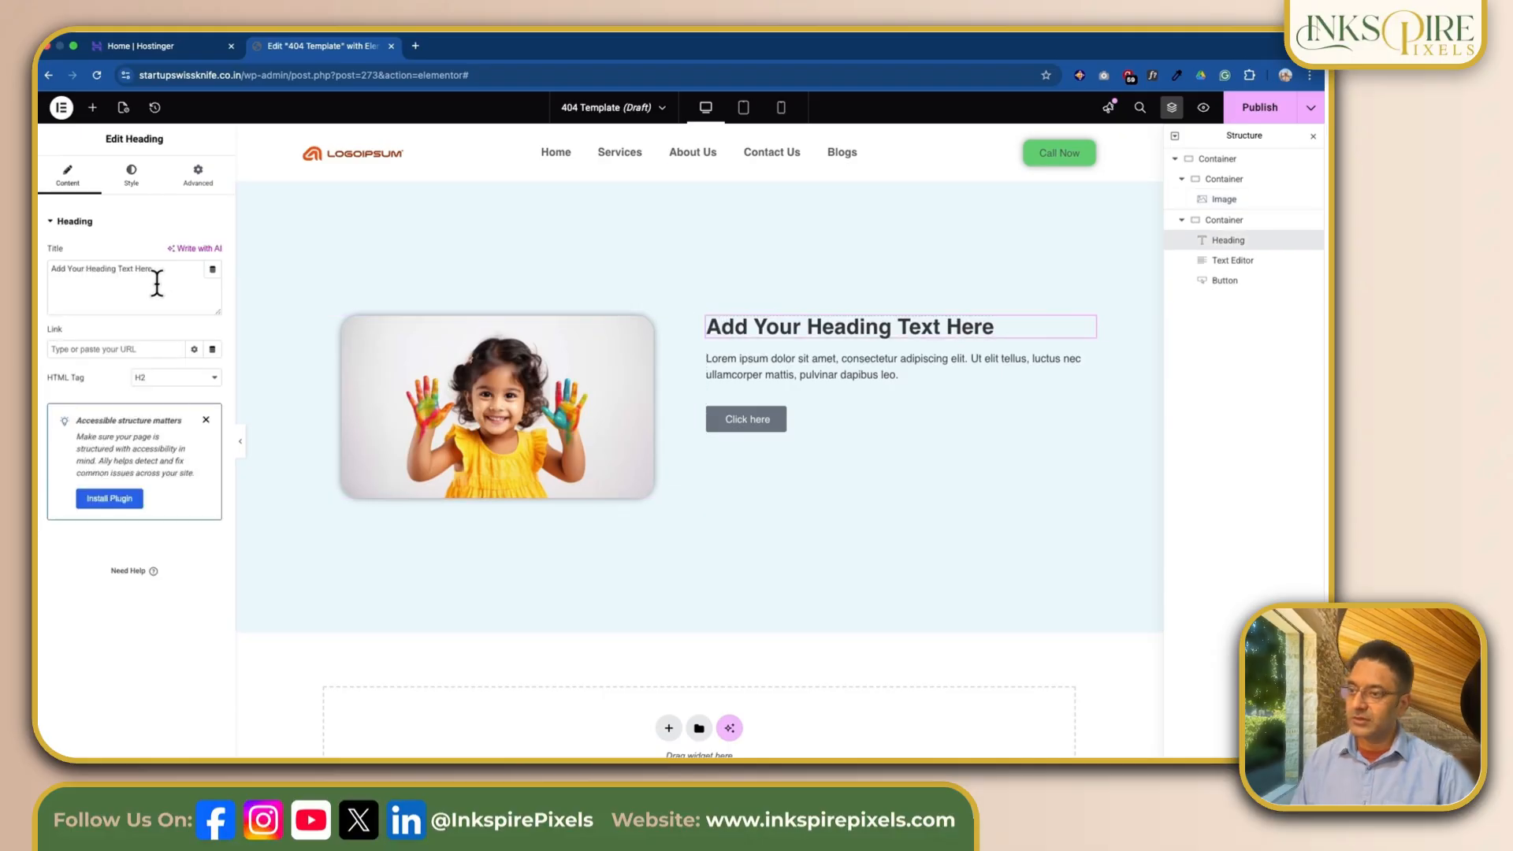
pyautogui.moveTo(157, 282); pyautogui.dragTo(141, 270)
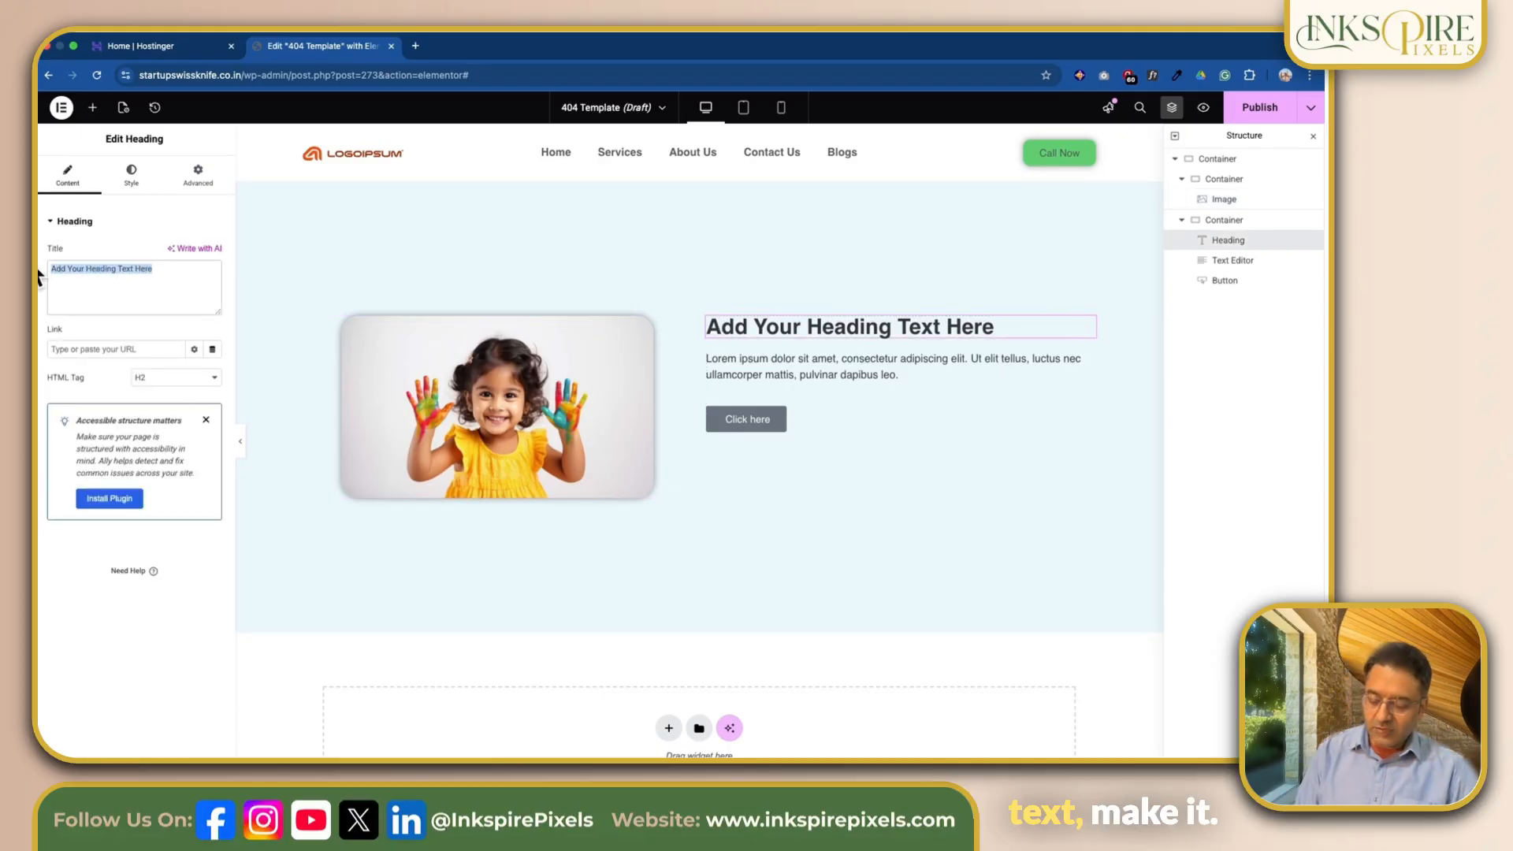
pyautogui.write('OOPs Looks Like This Page Does Not Exist...')
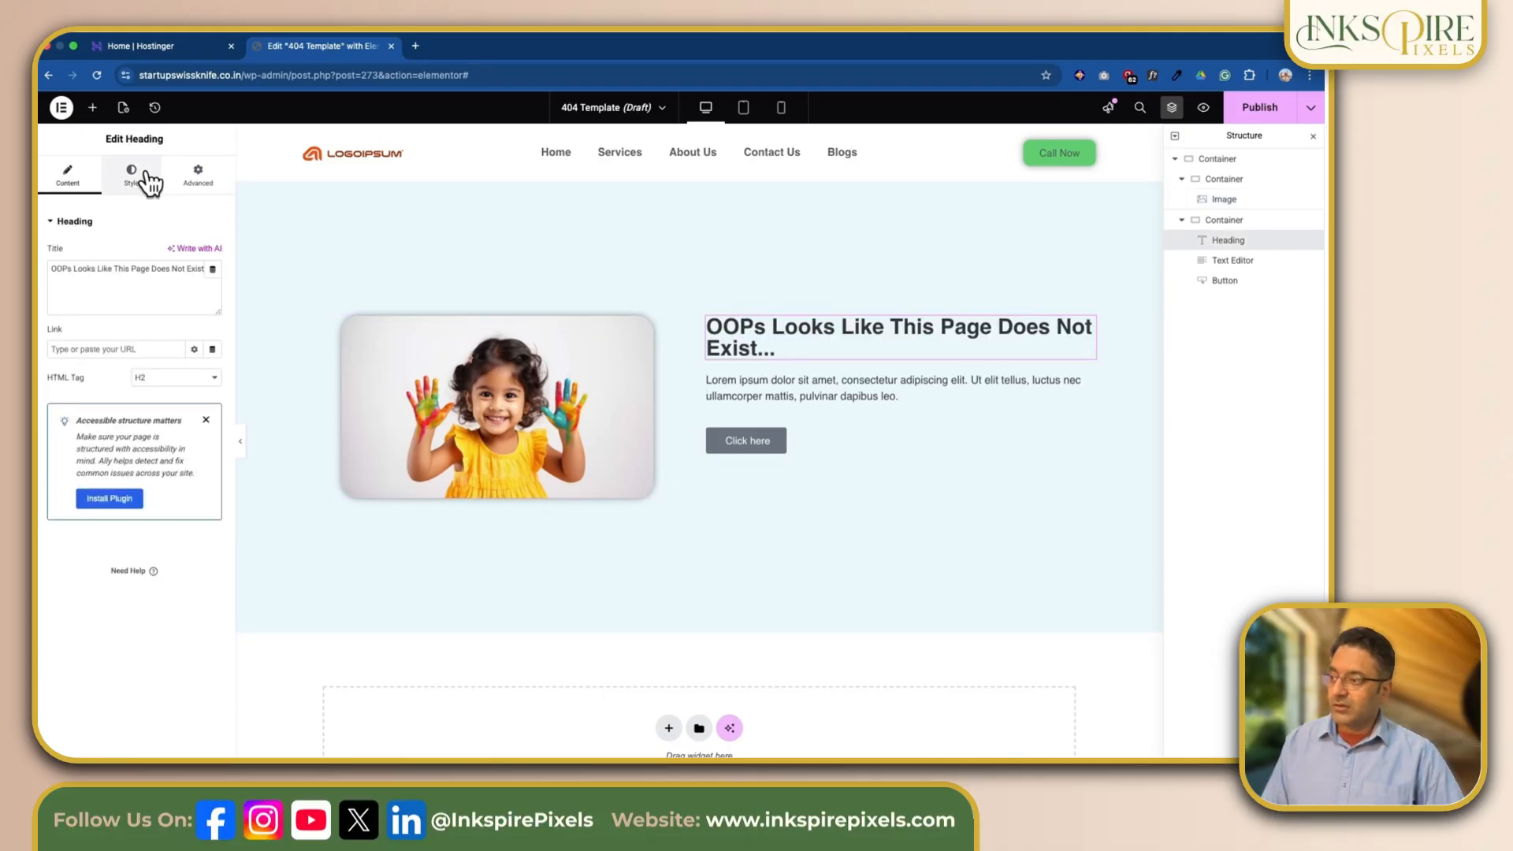
# Step: Set the heading's font size to 60 px and its text colour to the global Accent green
pyautogui.click(149, 184)
pyautogui.click(214, 292)
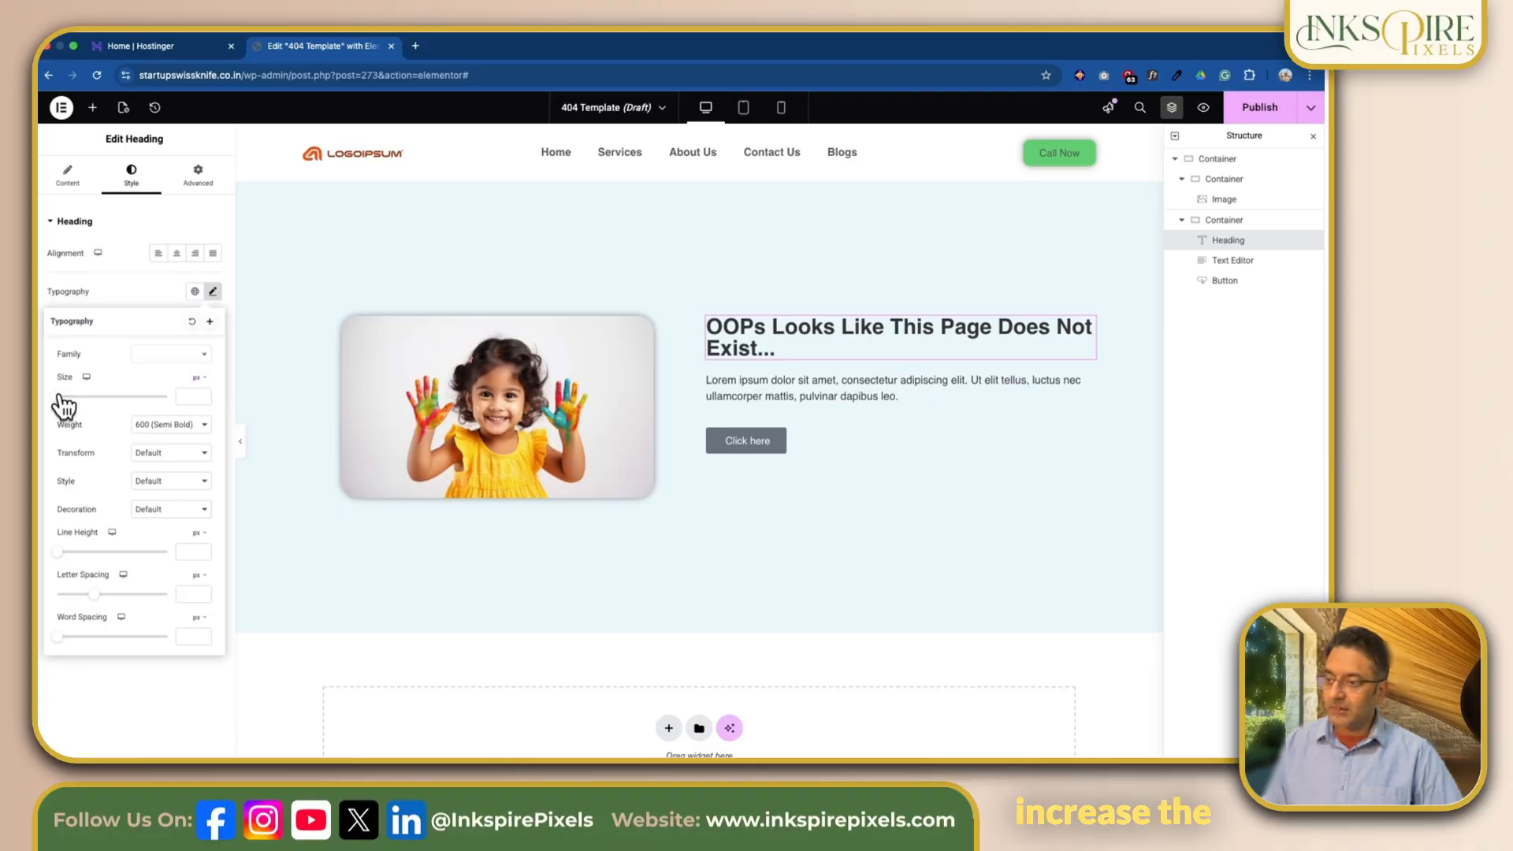
pyautogui.moveTo(62, 402); pyautogui.dragTo(97, 401)
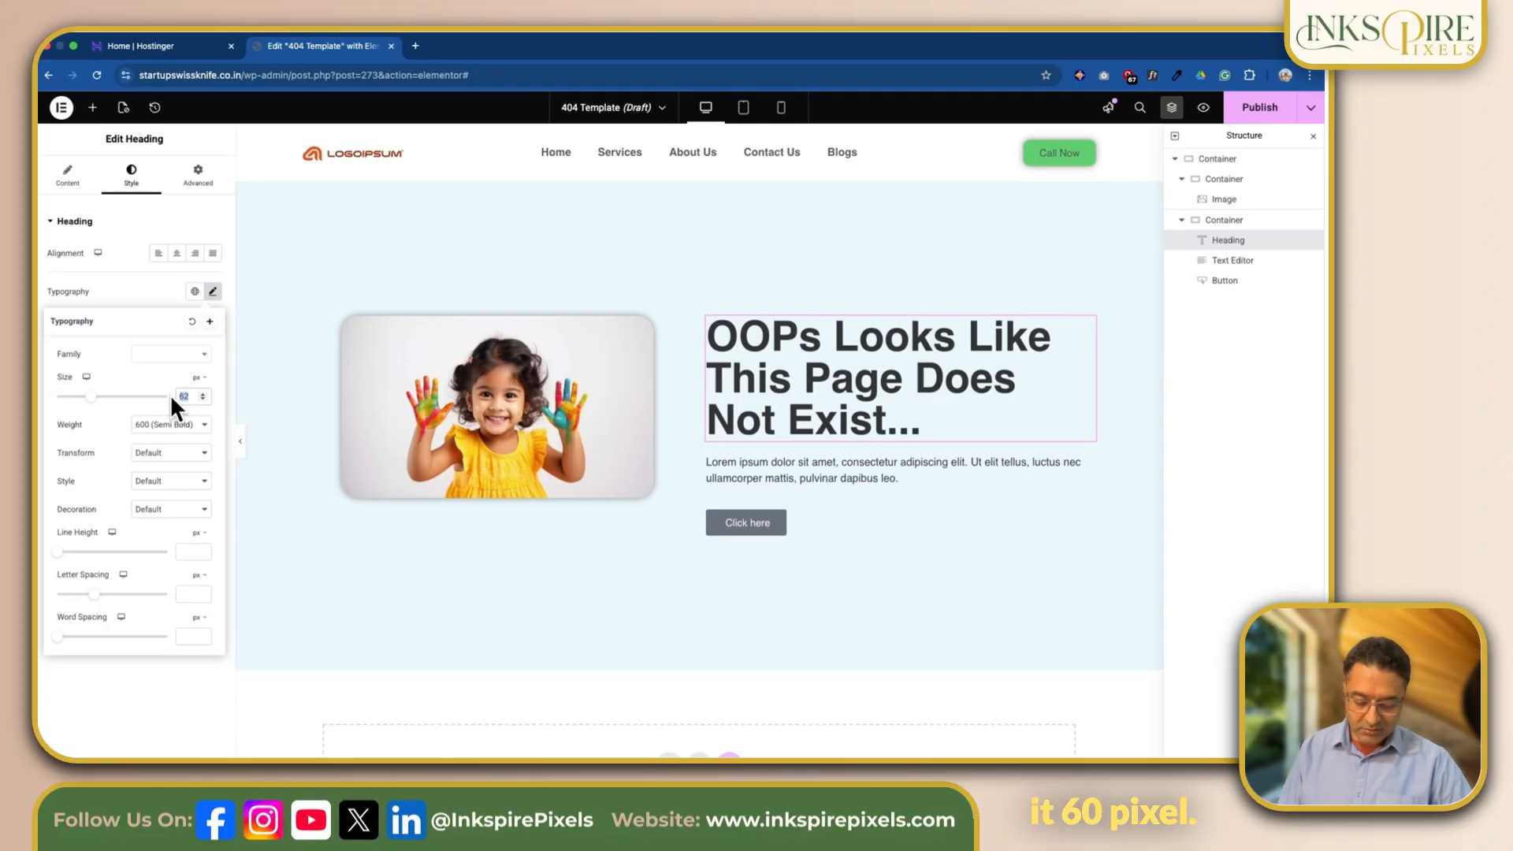
pyautogui.write('60')
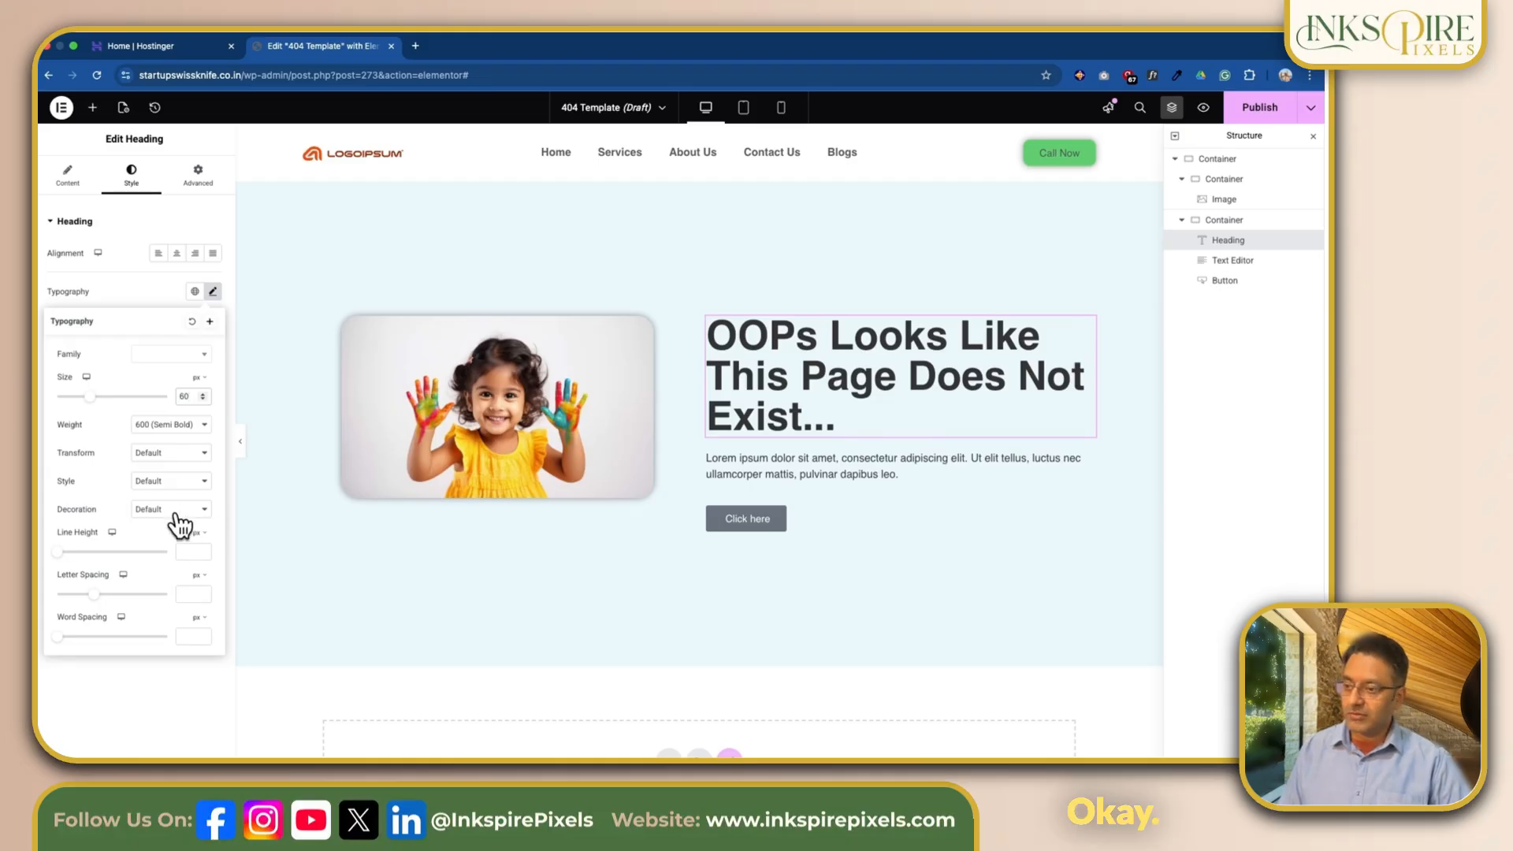
pyautogui.click(137, 277)
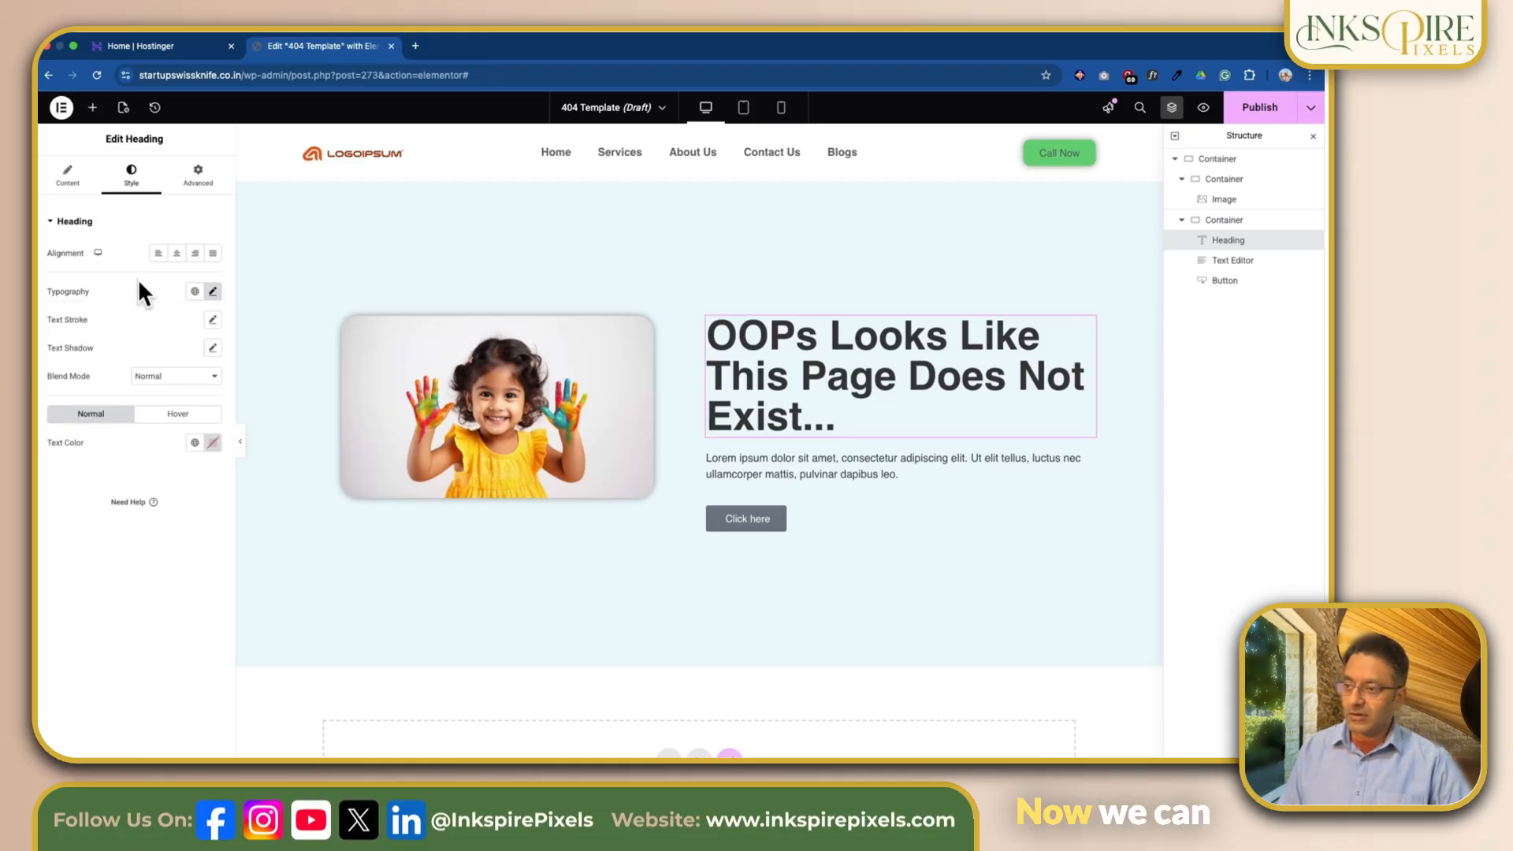
pyautogui.click(194, 444)
pyautogui.click(111, 584)
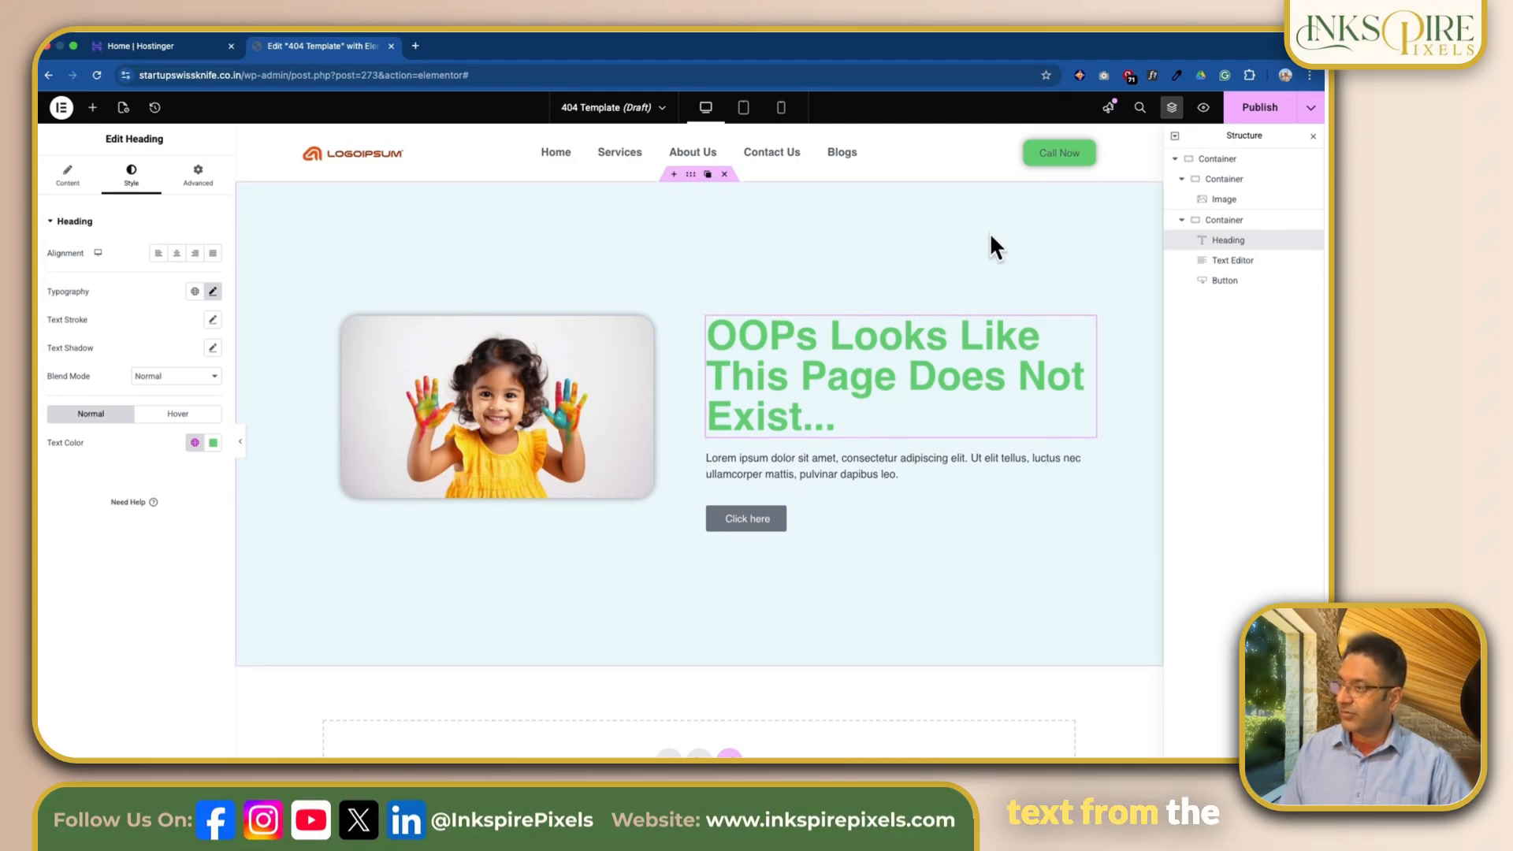
# Step: Switch to the incognito browser window and copy the message below "Holy Moly" on the Gurjas Notebooks 404 page
pyautogui.hotkey('ctrl', 'Right')
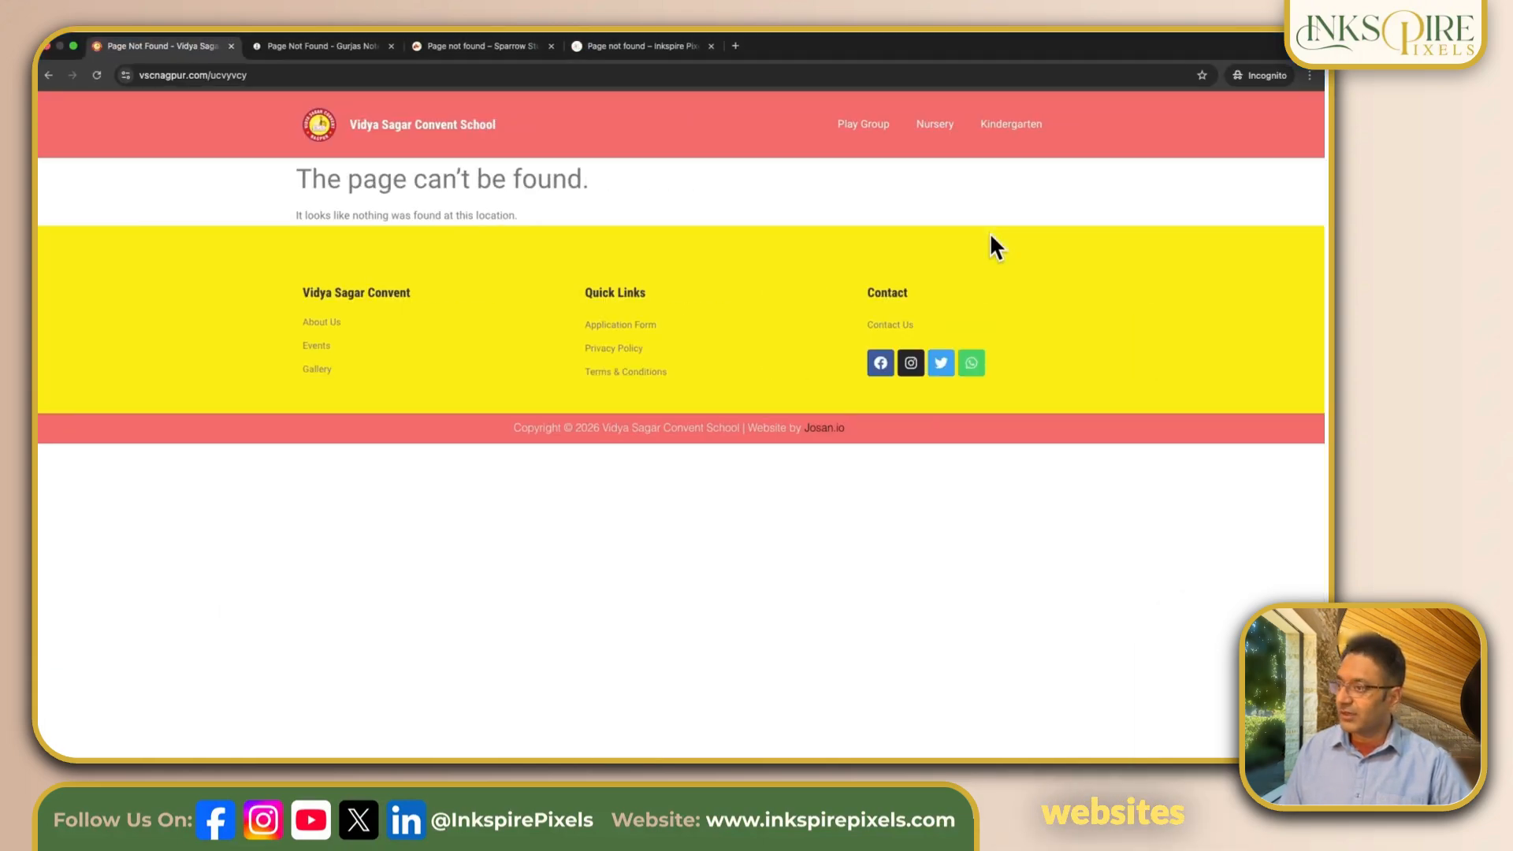
pyautogui.click(305, 46)
pyautogui.moveTo(752, 345); pyautogui.dragTo(851, 441)
pyautogui.press('super+c')
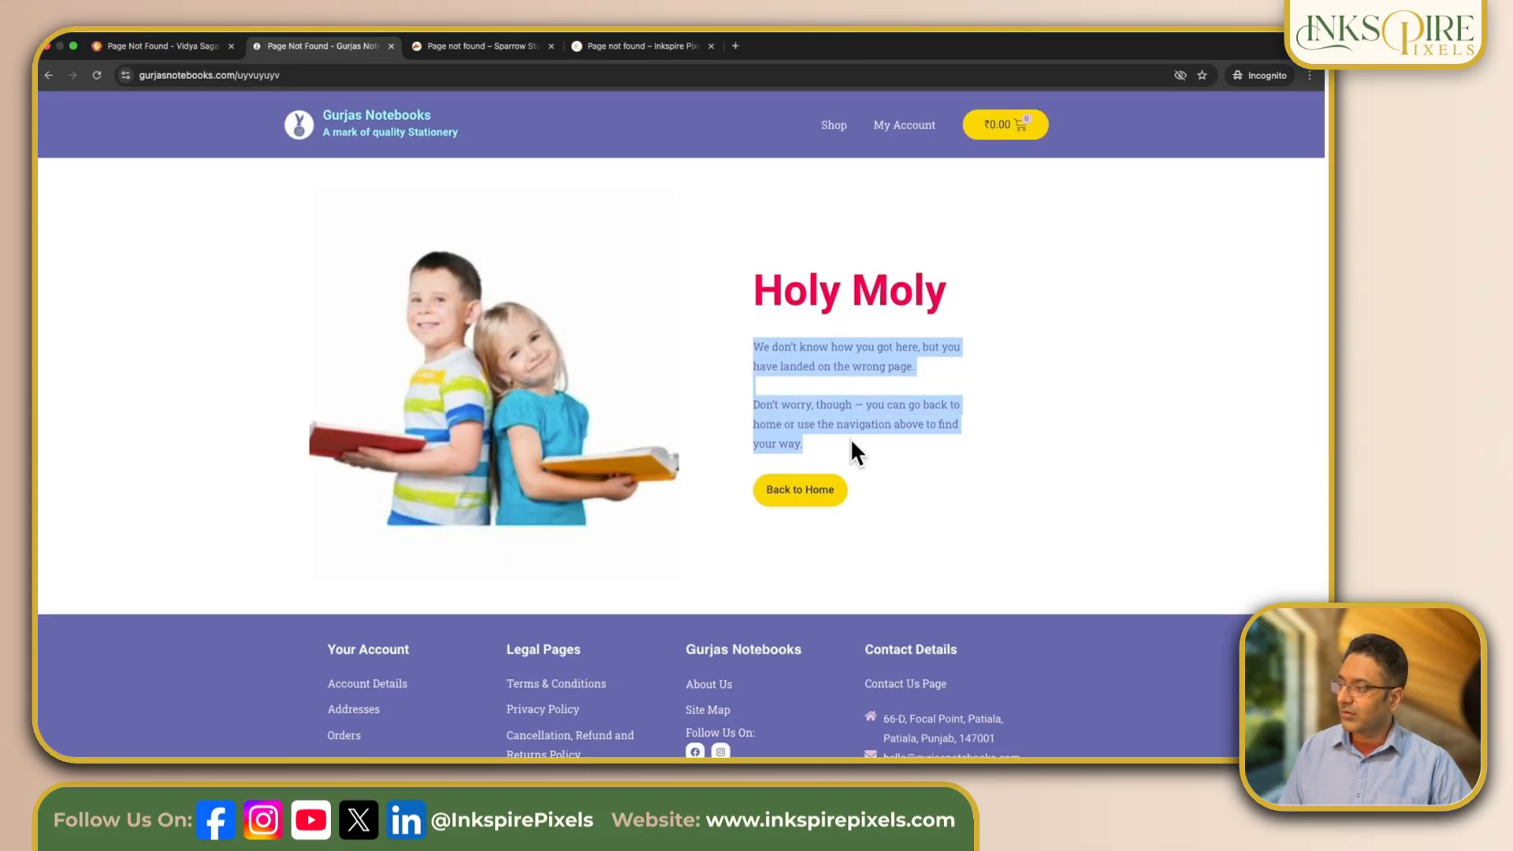
# Step: Return to the Elementor editor and replace the text editor's placeholder paragraph with the copied wrong-page message
pyautogui.hotkey('ctrl', 'Left')
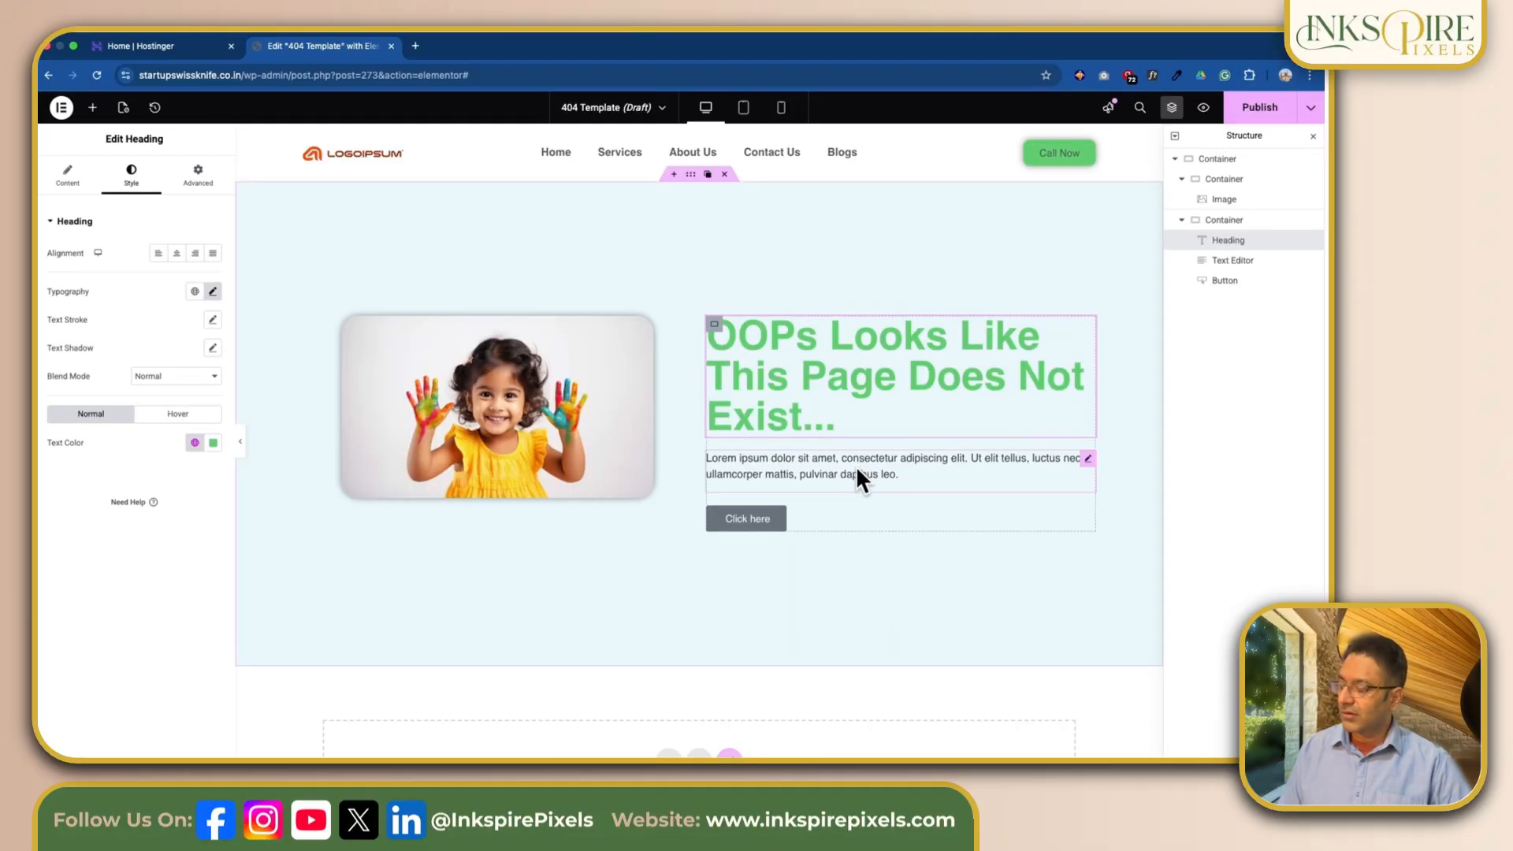
pyautogui.click(856, 470)
pyautogui.moveTo(120, 406); pyautogui.dragTo(44, 339)
pyautogui.press('super+v')
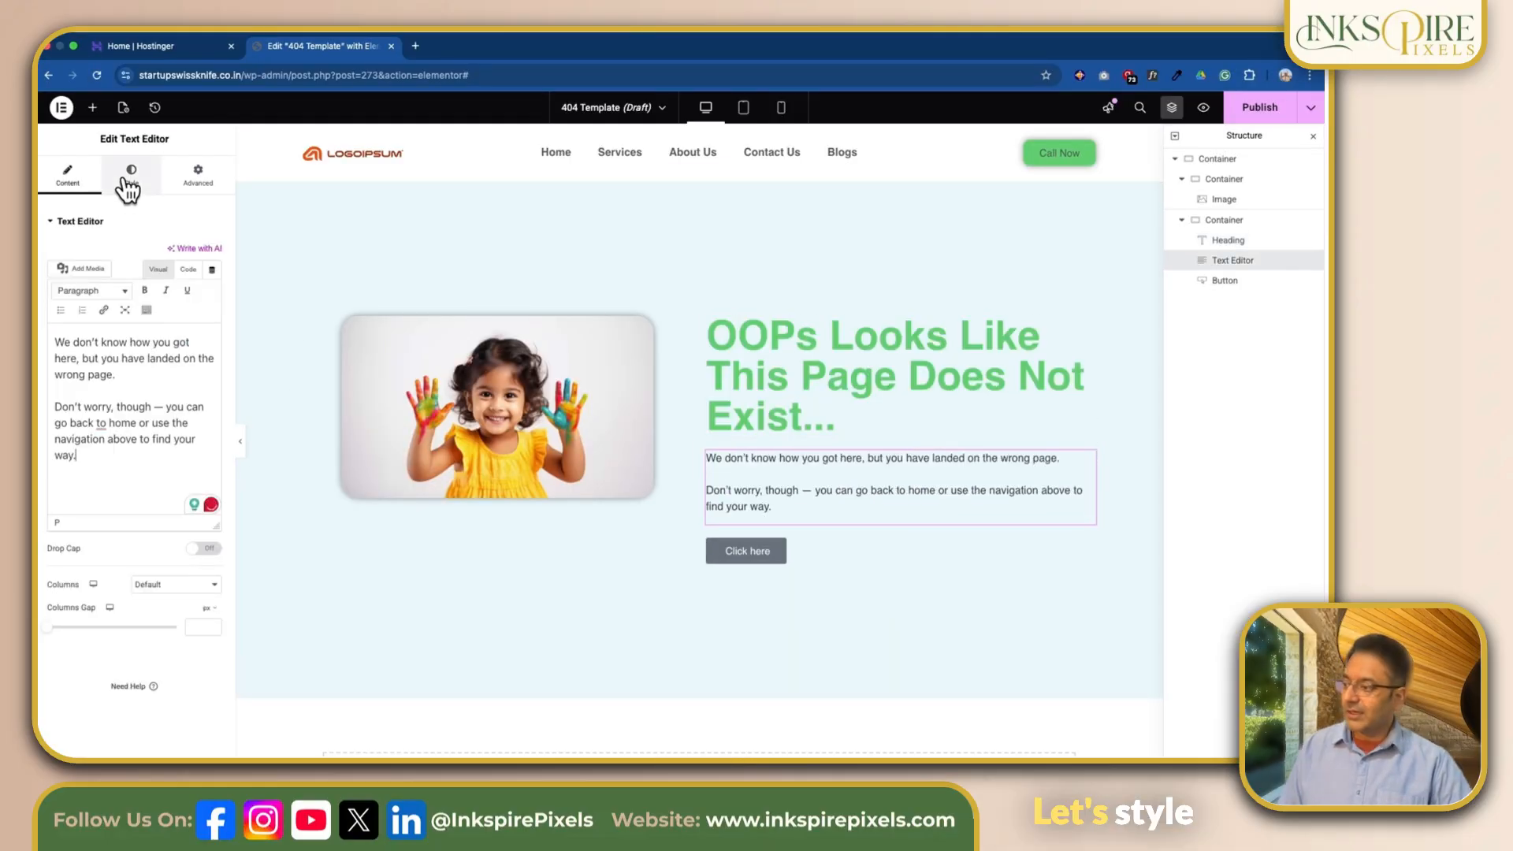
# Step: Set the text colour of the message below the heading to the global Text colour
pyautogui.click(128, 183)
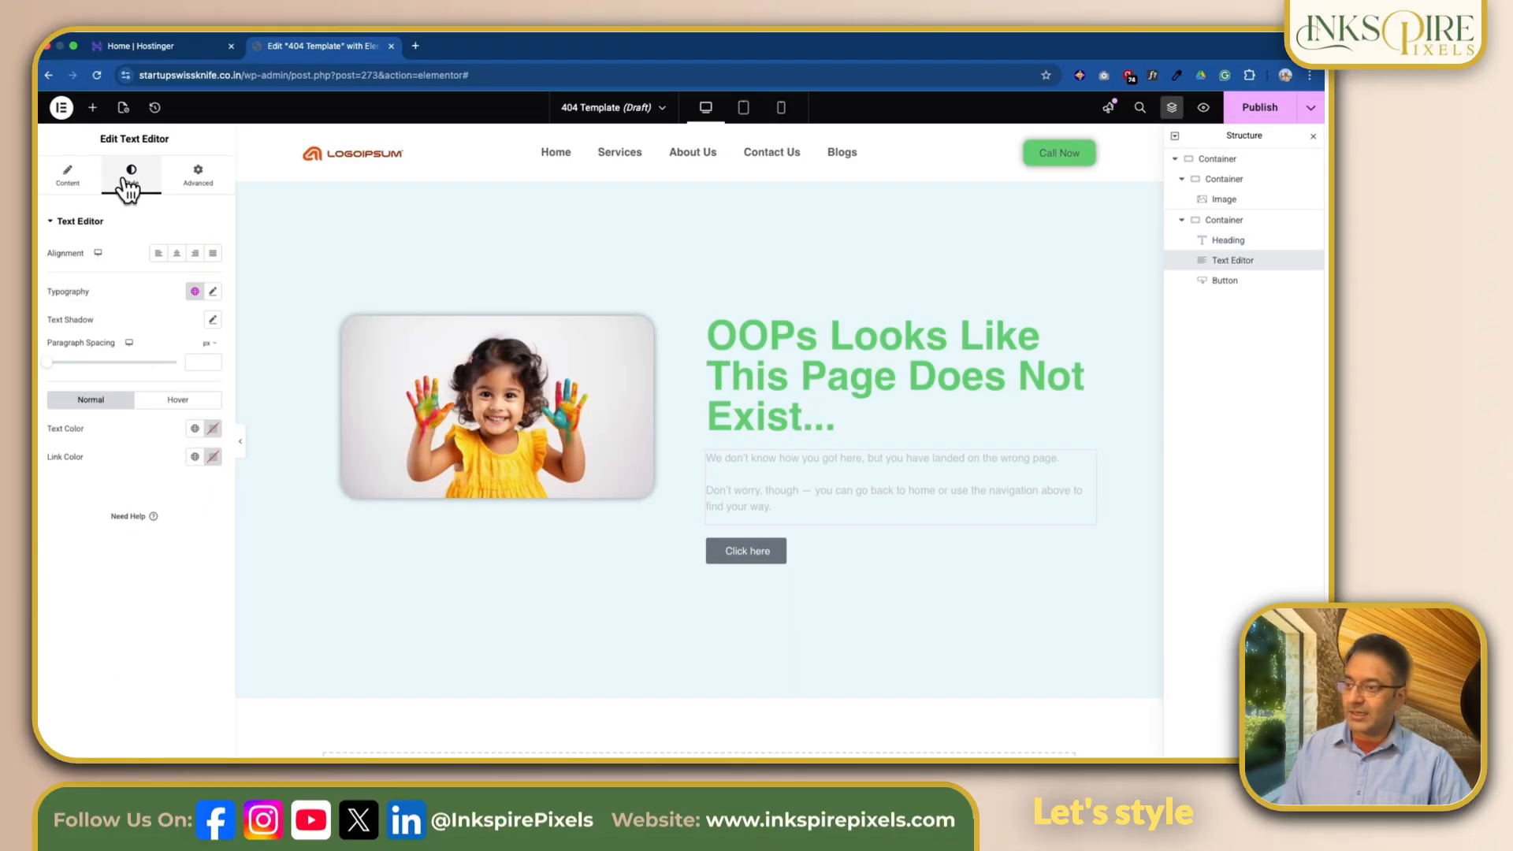
pyautogui.click(213, 291)
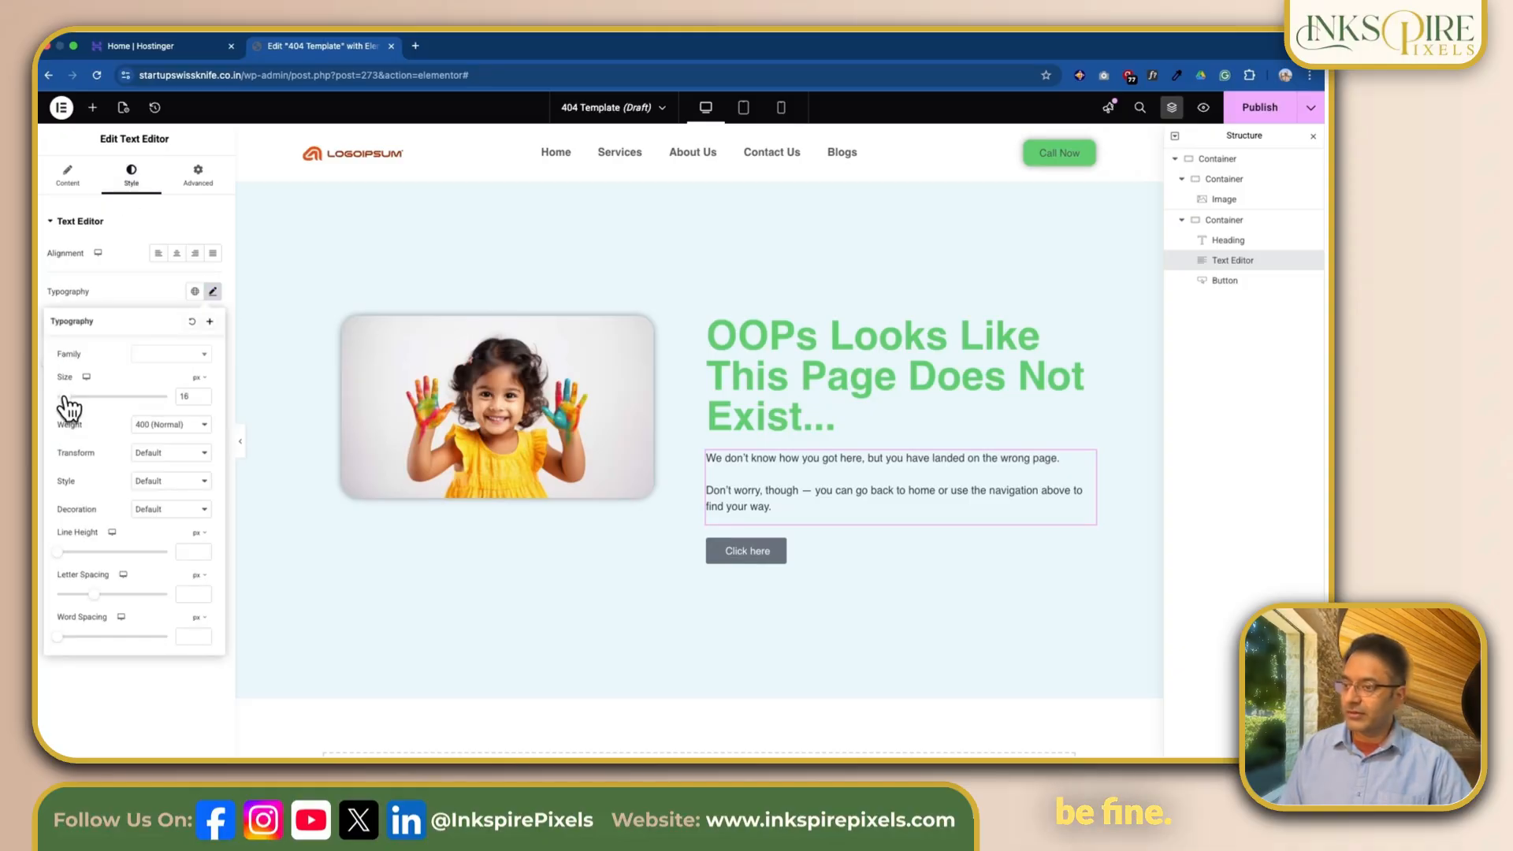
pyautogui.click(1087, 555)
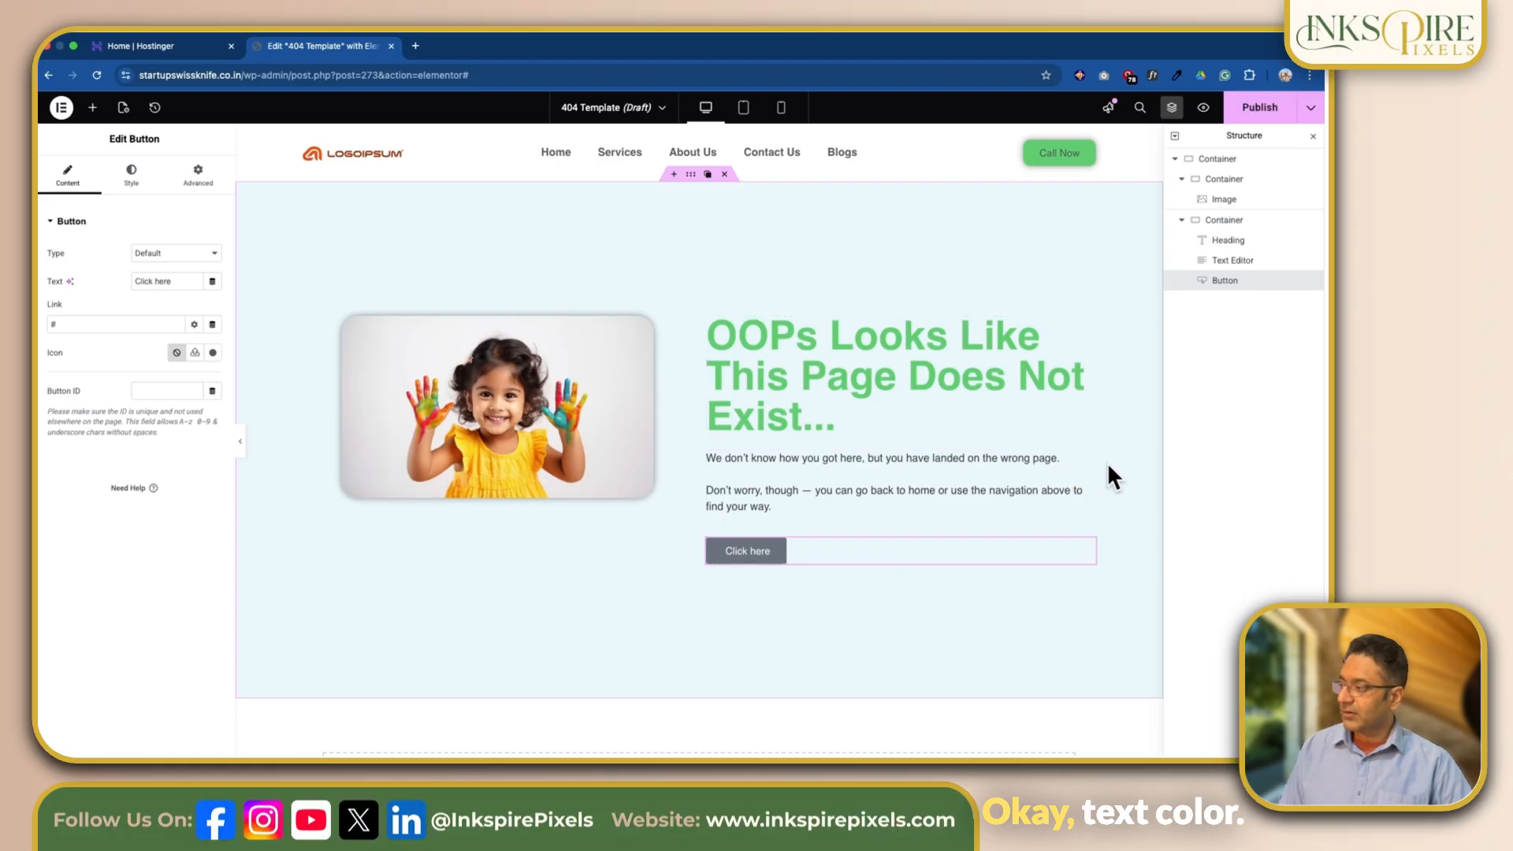
pyautogui.click(870, 434)
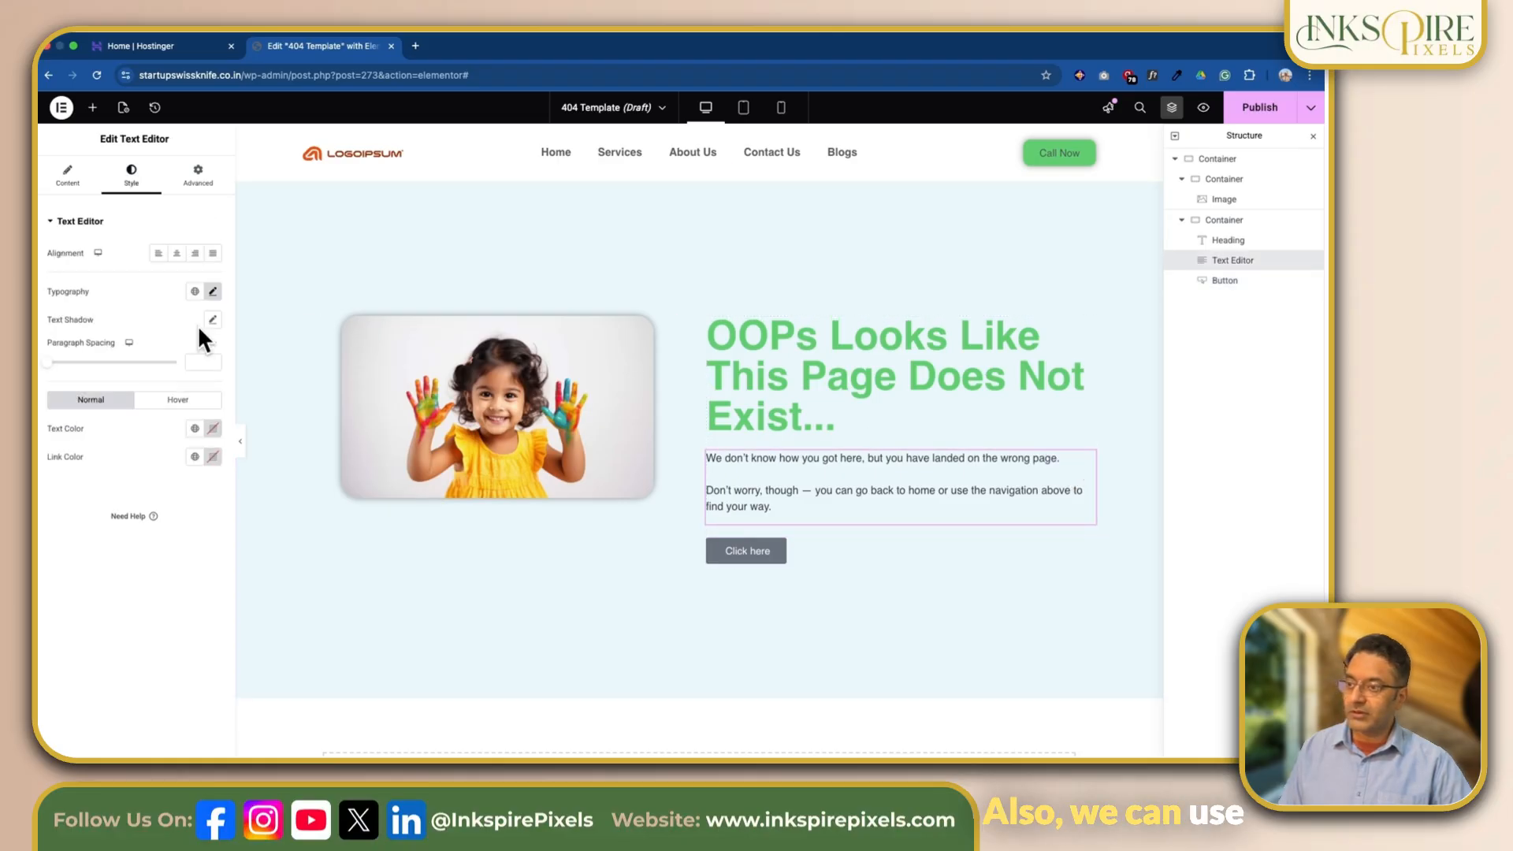
pyautogui.click(196, 429)
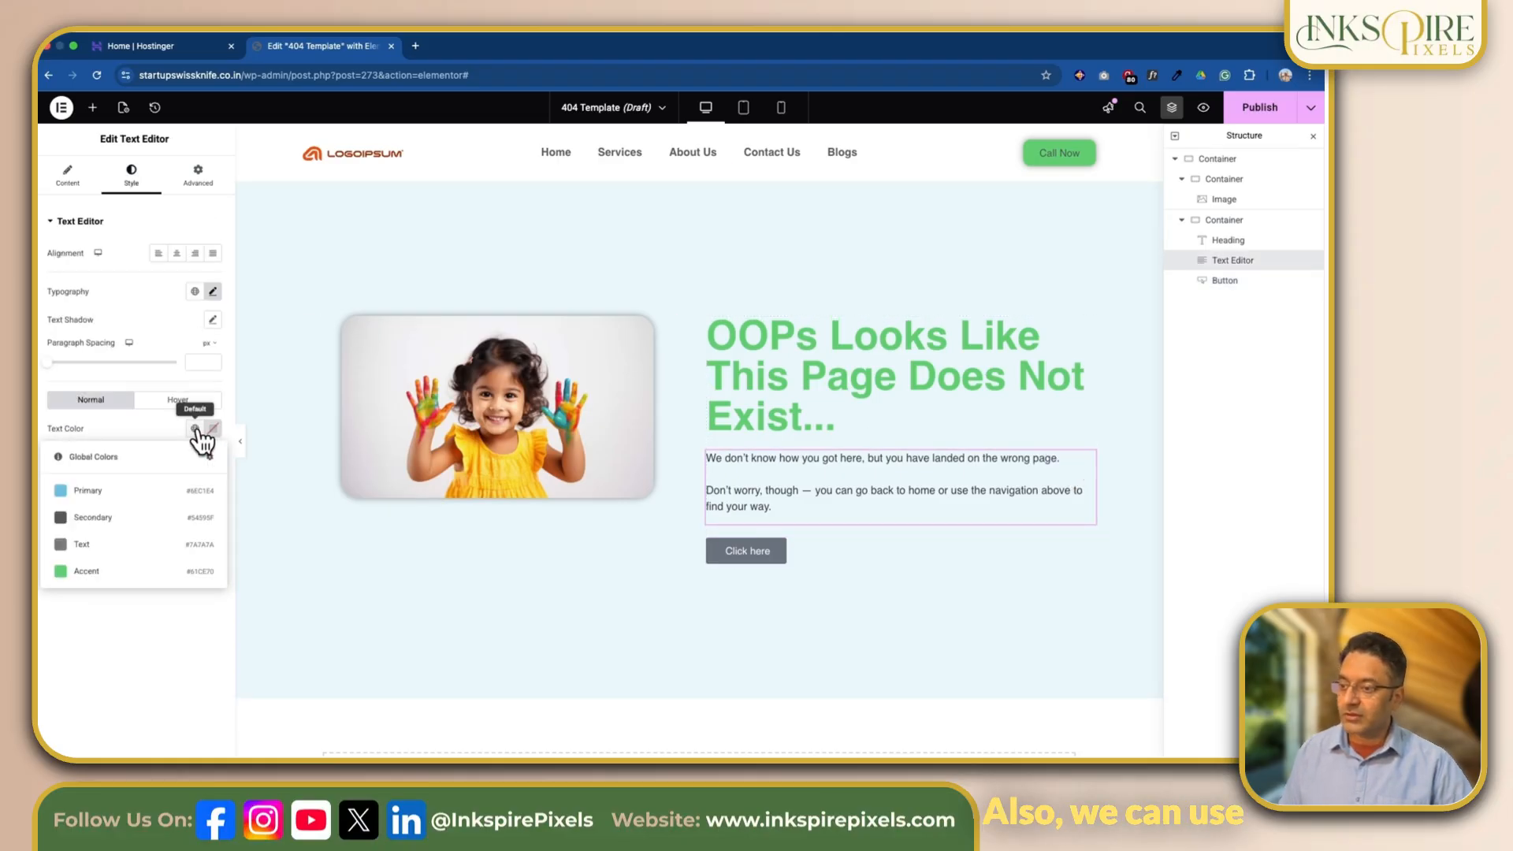
pyautogui.click(128, 555)
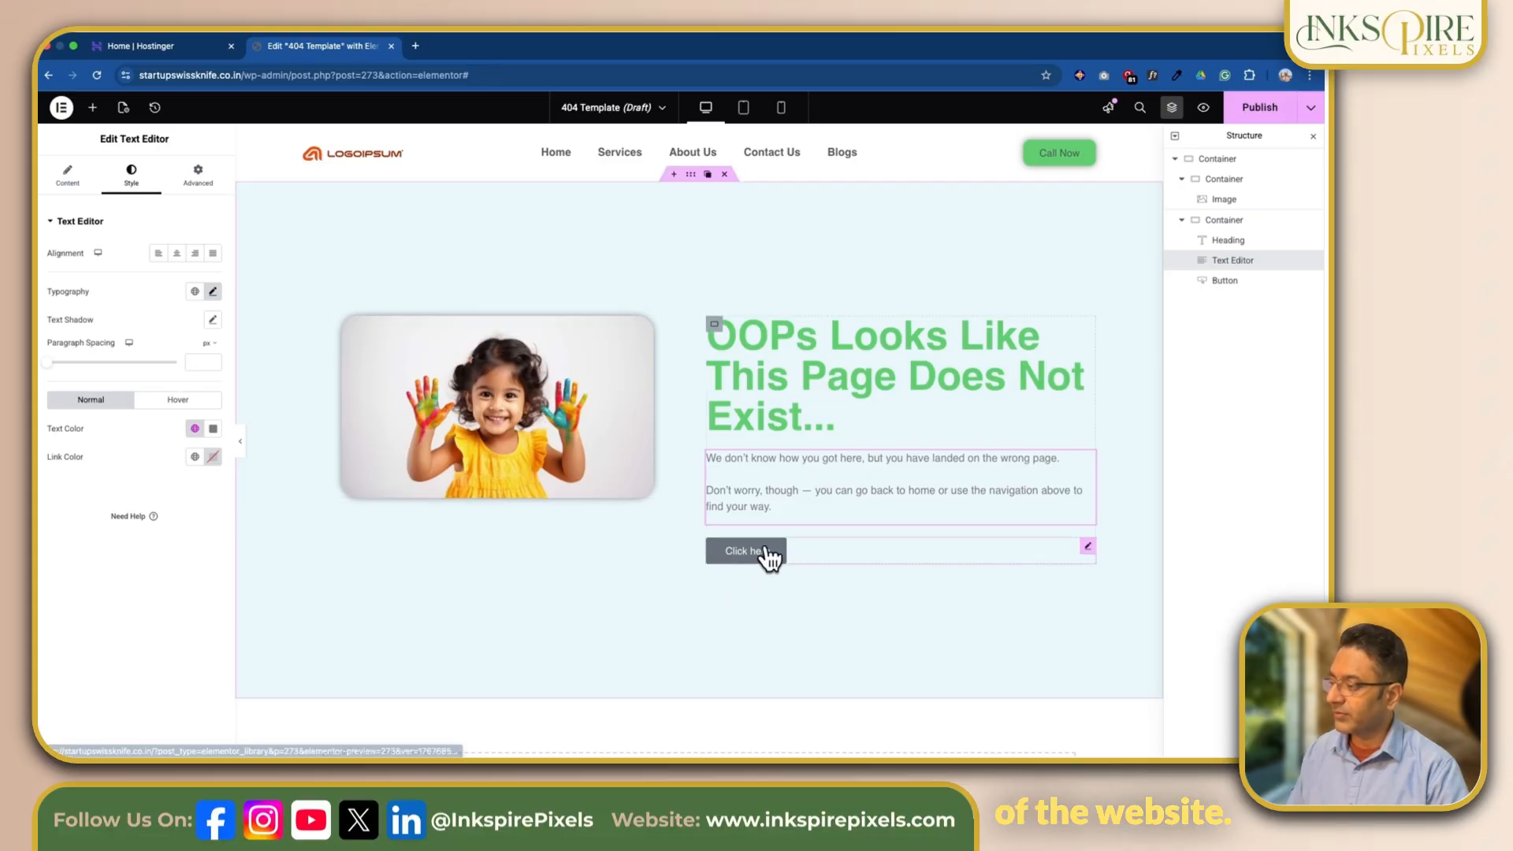
# Step: Change the button's label to "Back To Home"
pyautogui.click(1088, 546)
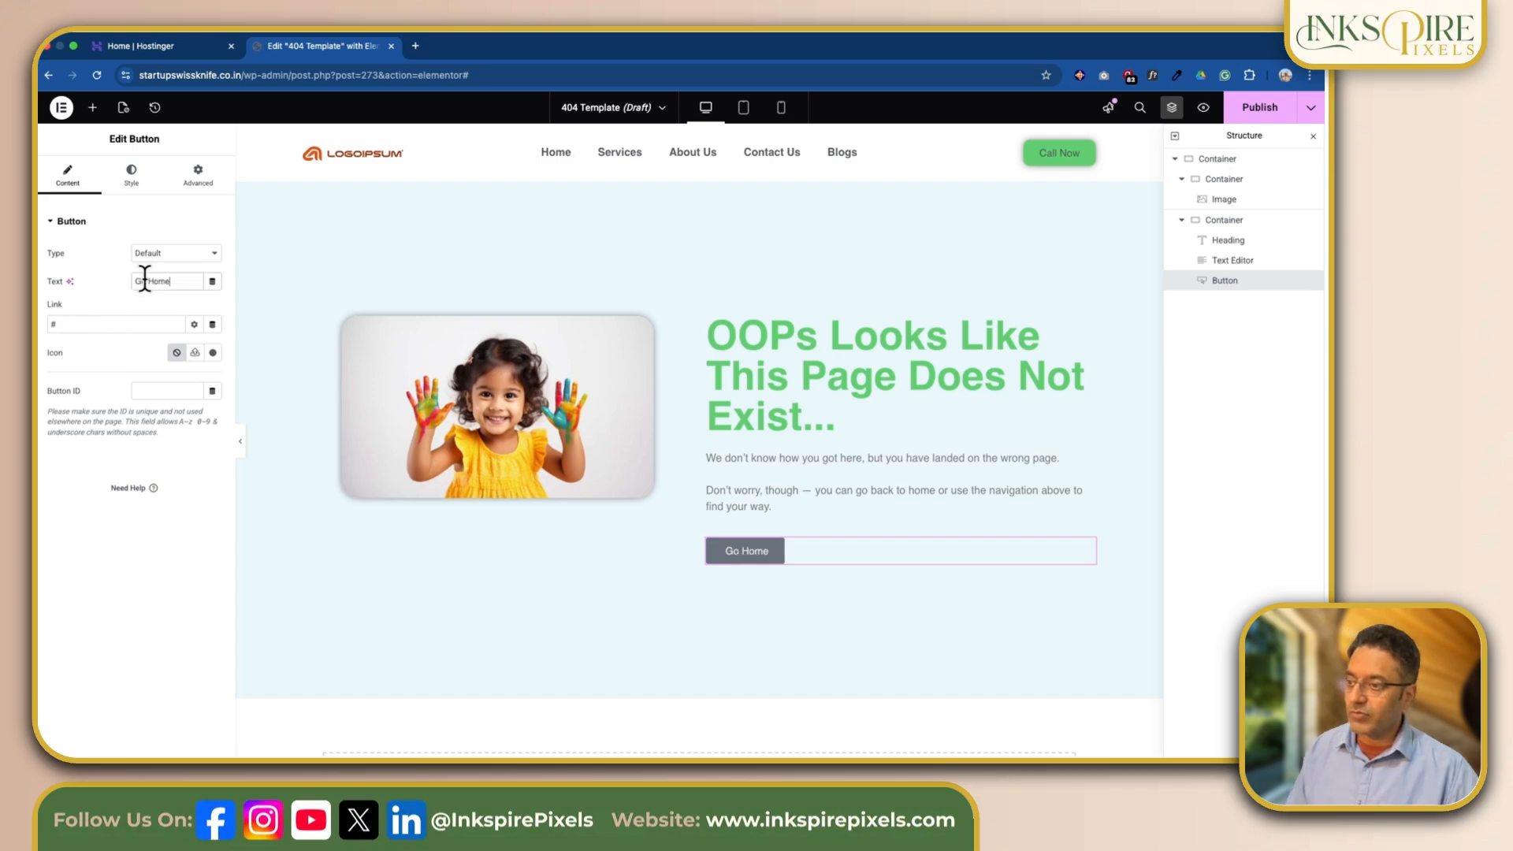
pyautogui.doubleClick(144, 282)
pyautogui.write('Ba')
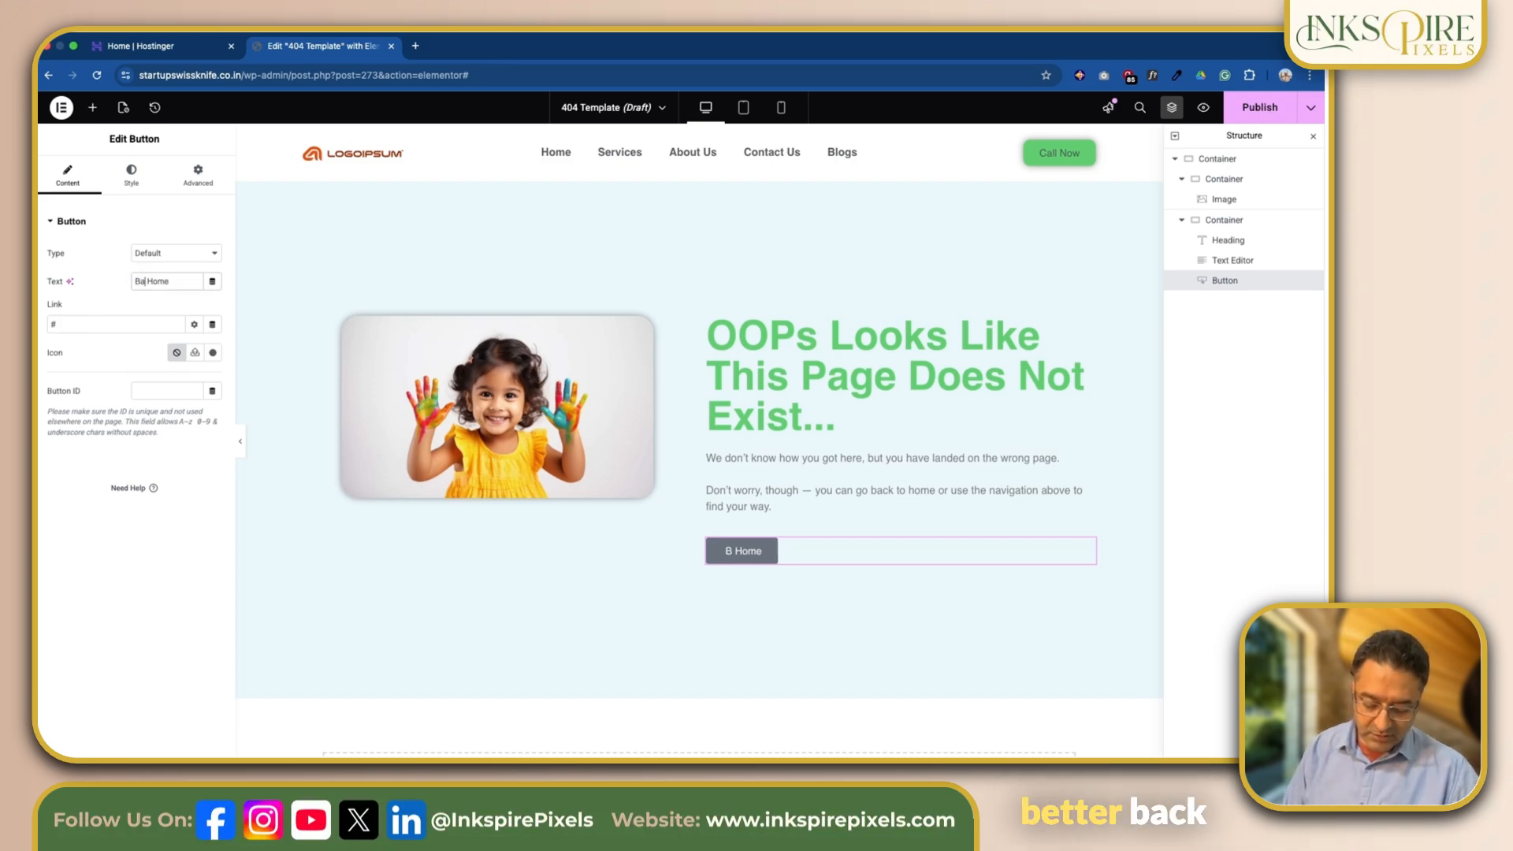
pyautogui.write('ck To')
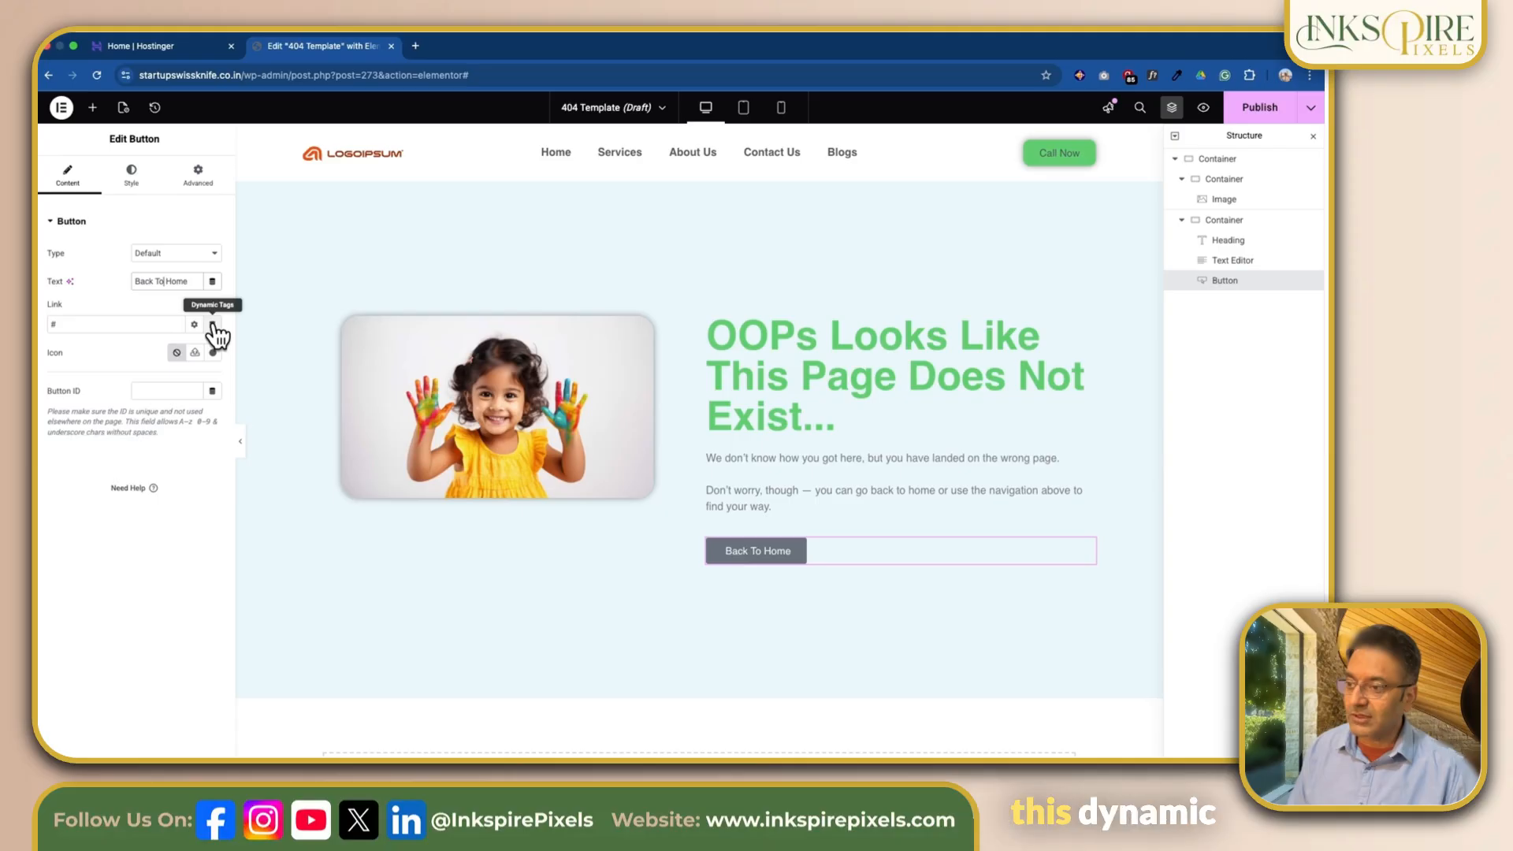
# Step: Link the Back To Home button to the dynamic Site URL
pyautogui.click(213, 324)
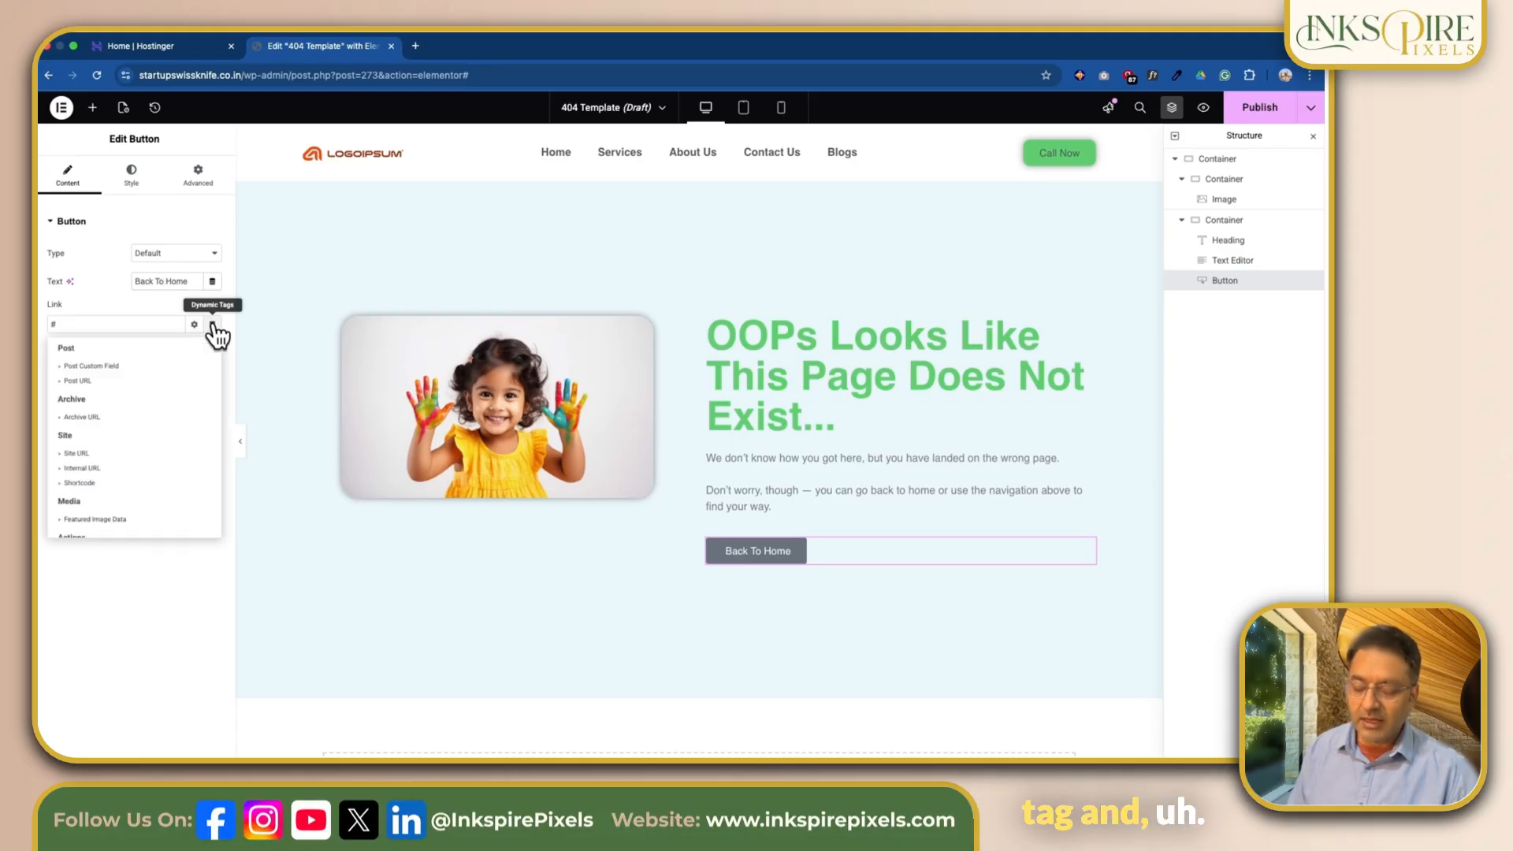
pyautogui.scroll(-2, 120, 404)
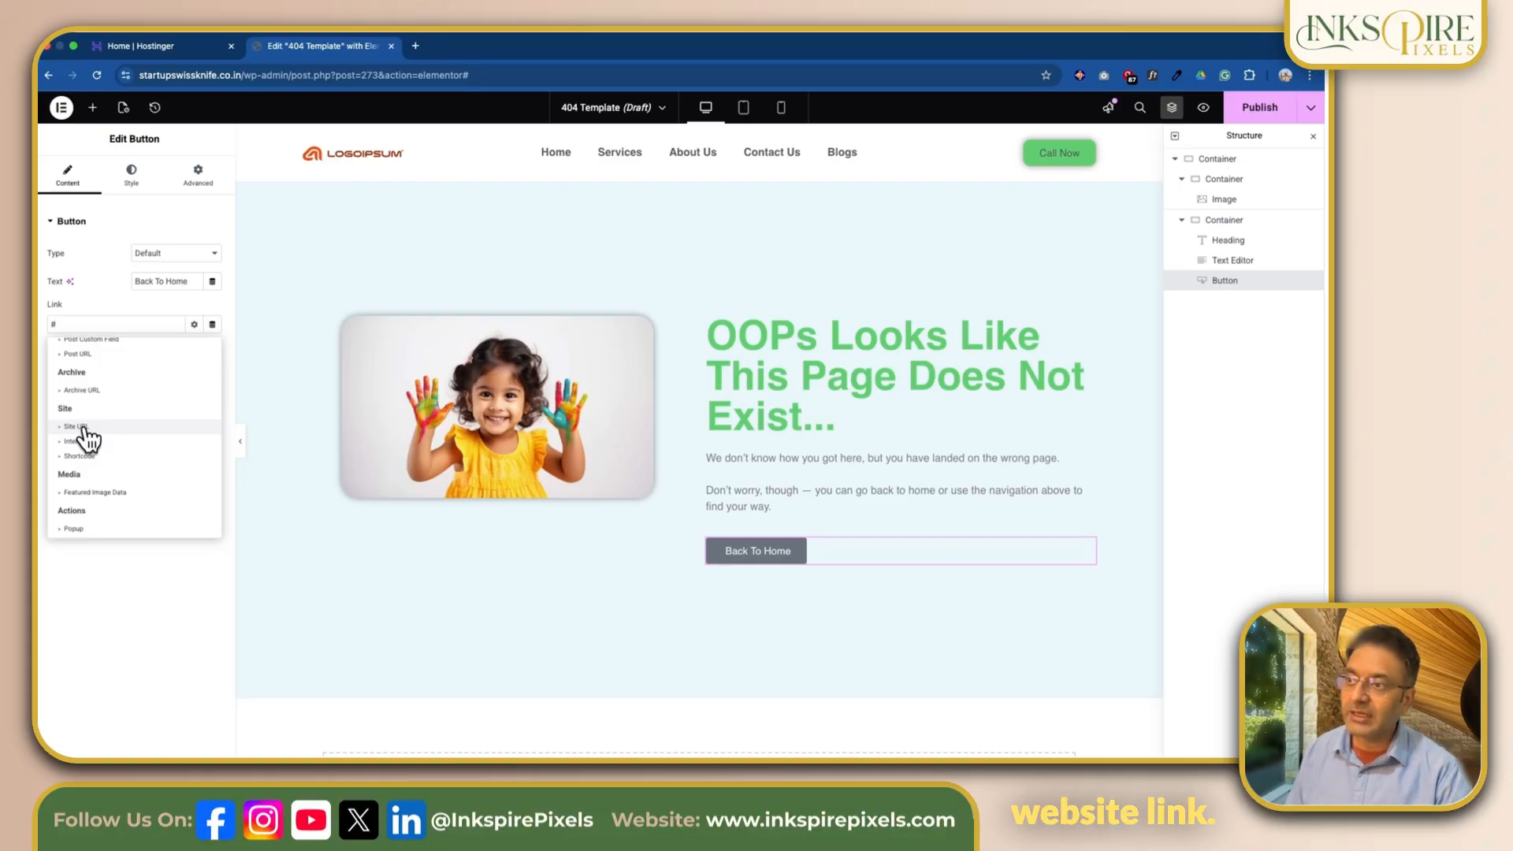
pyautogui.scroll(-1, 84, 428)
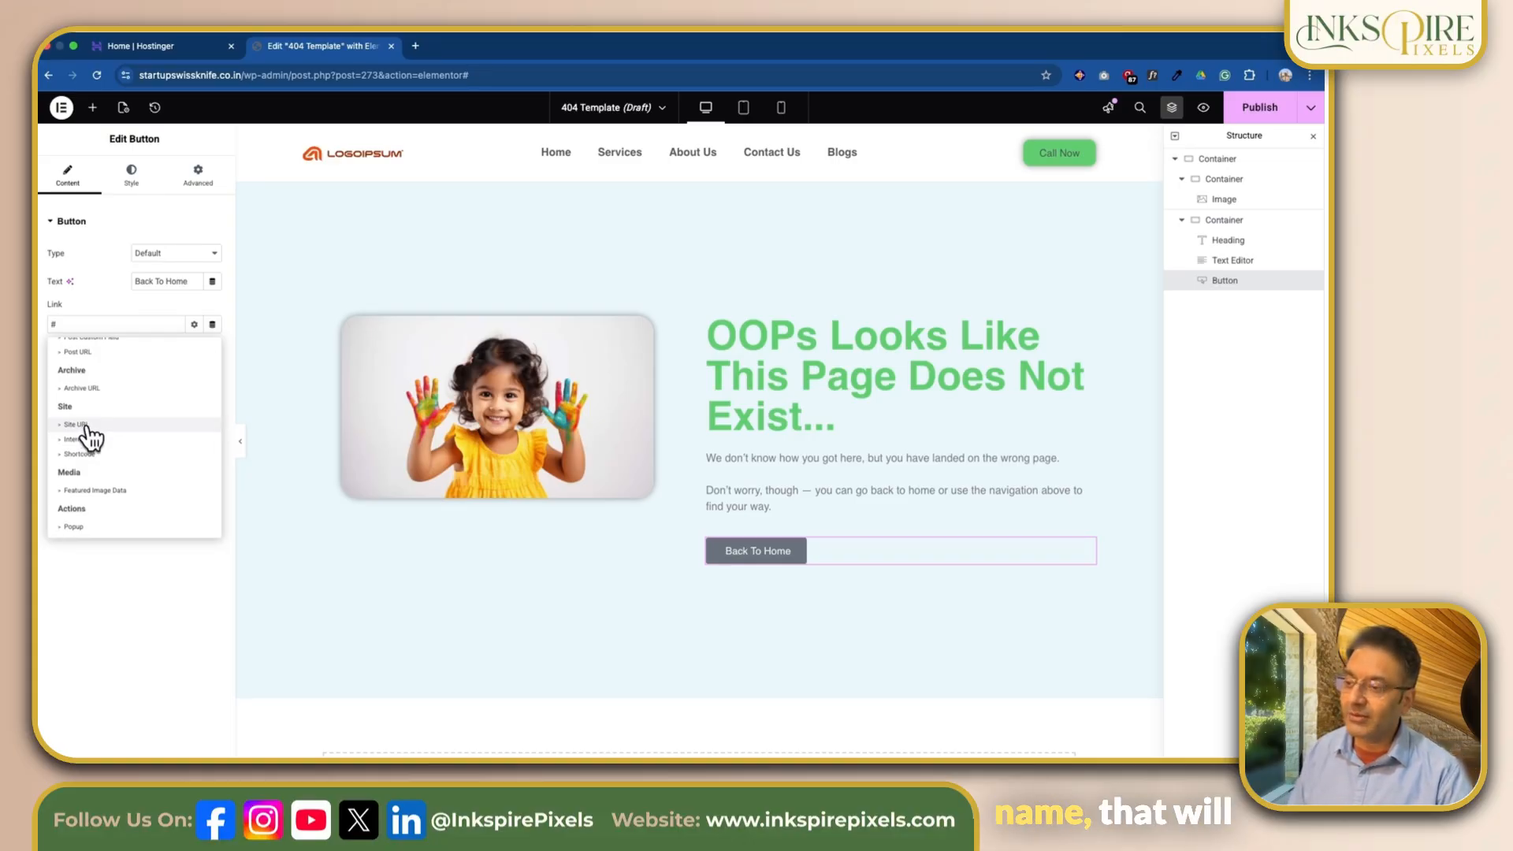
pyautogui.click(83, 425)
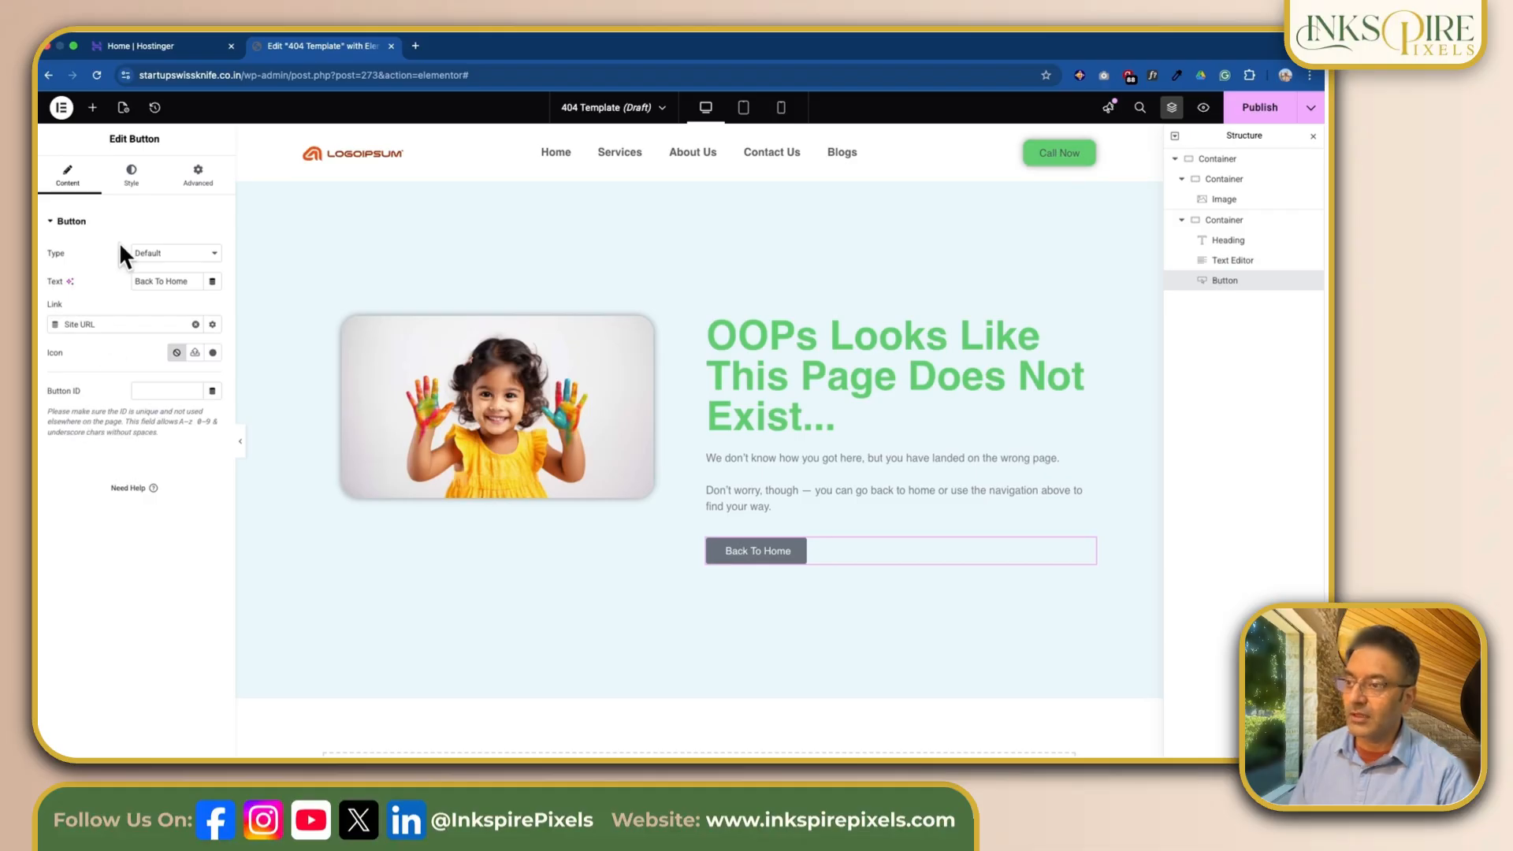
# Step: Set the button's normal background to the global Primary colour and its hover background to the global Accent colour
pyautogui.click(132, 175)
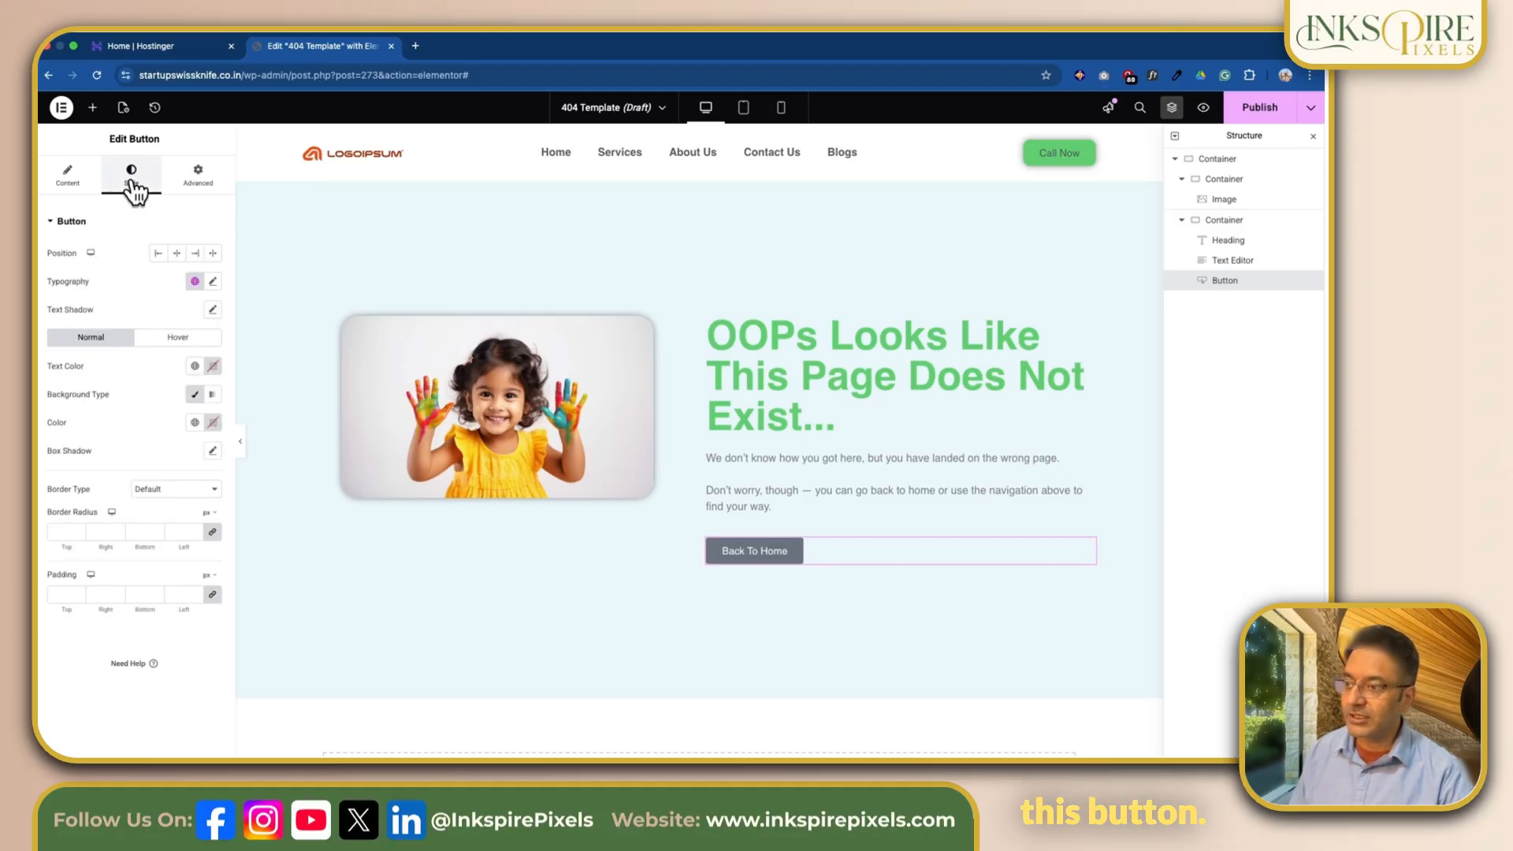
pyautogui.click(195, 424)
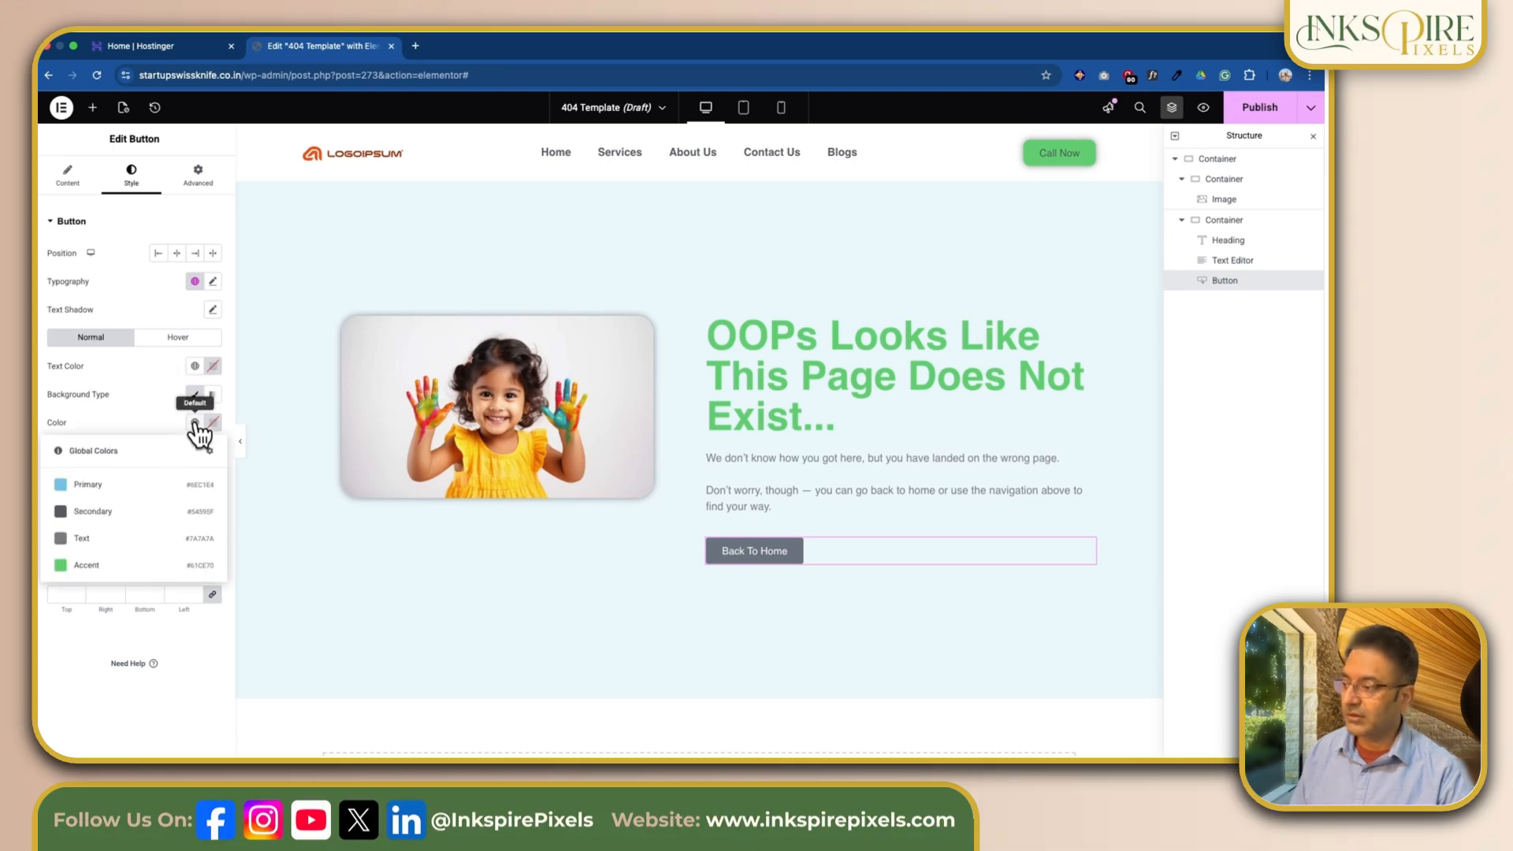
pyautogui.click(114, 483)
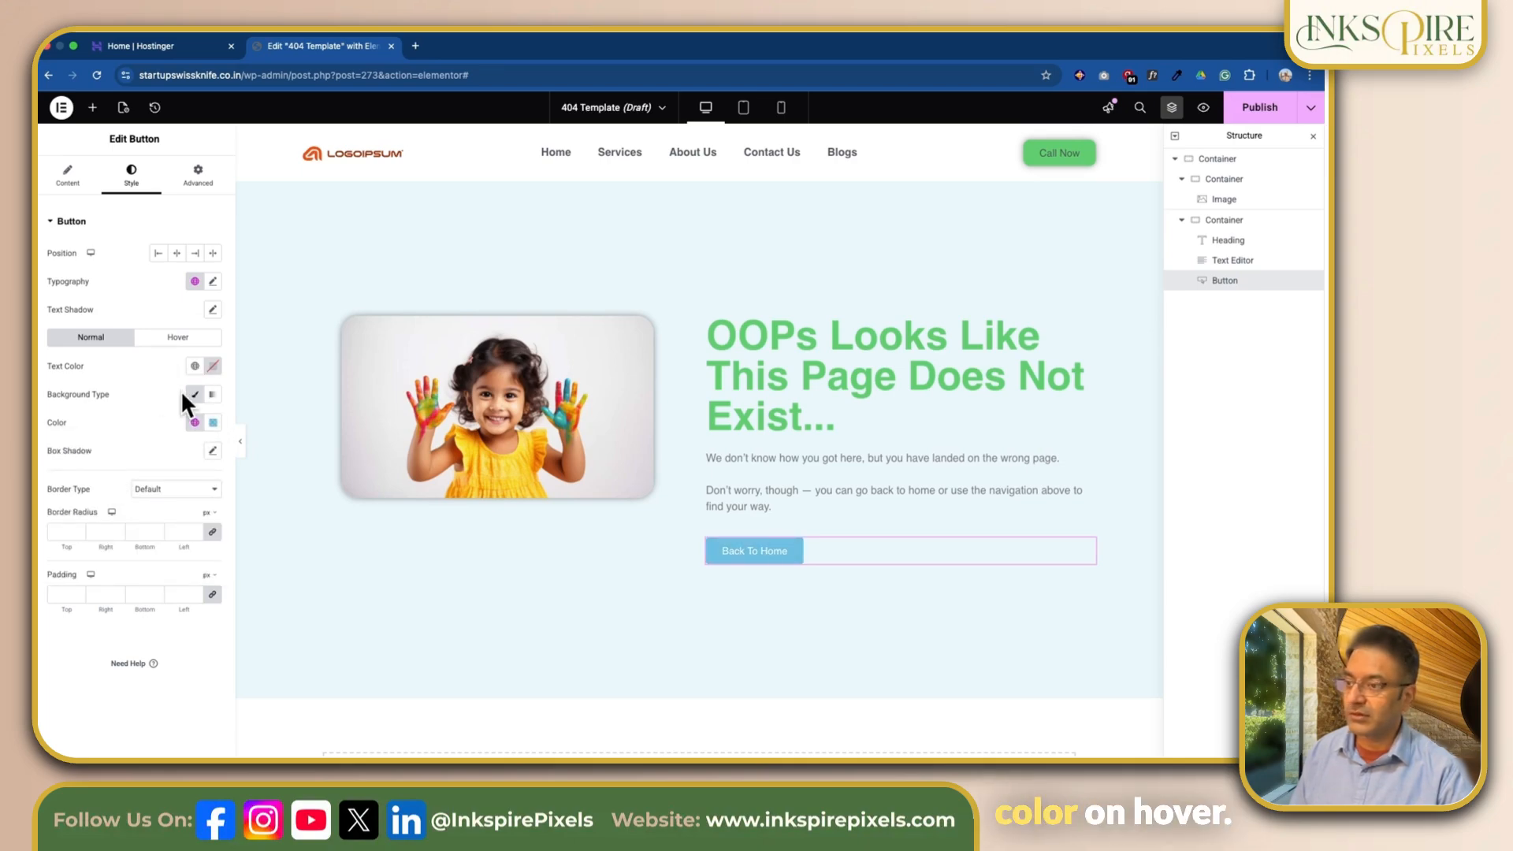
pyautogui.click(178, 339)
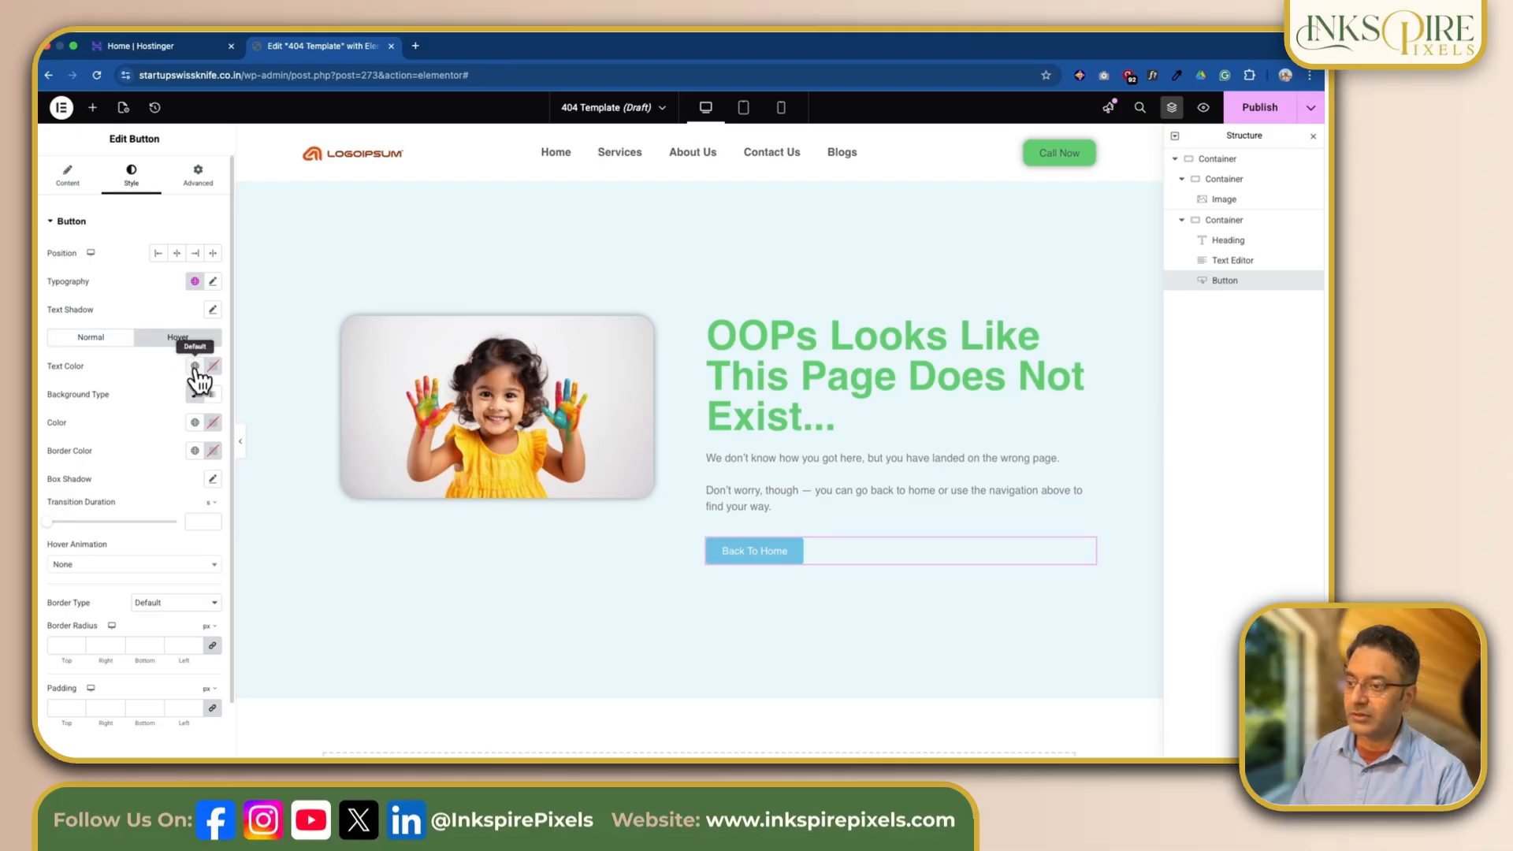
pyautogui.click(193, 424)
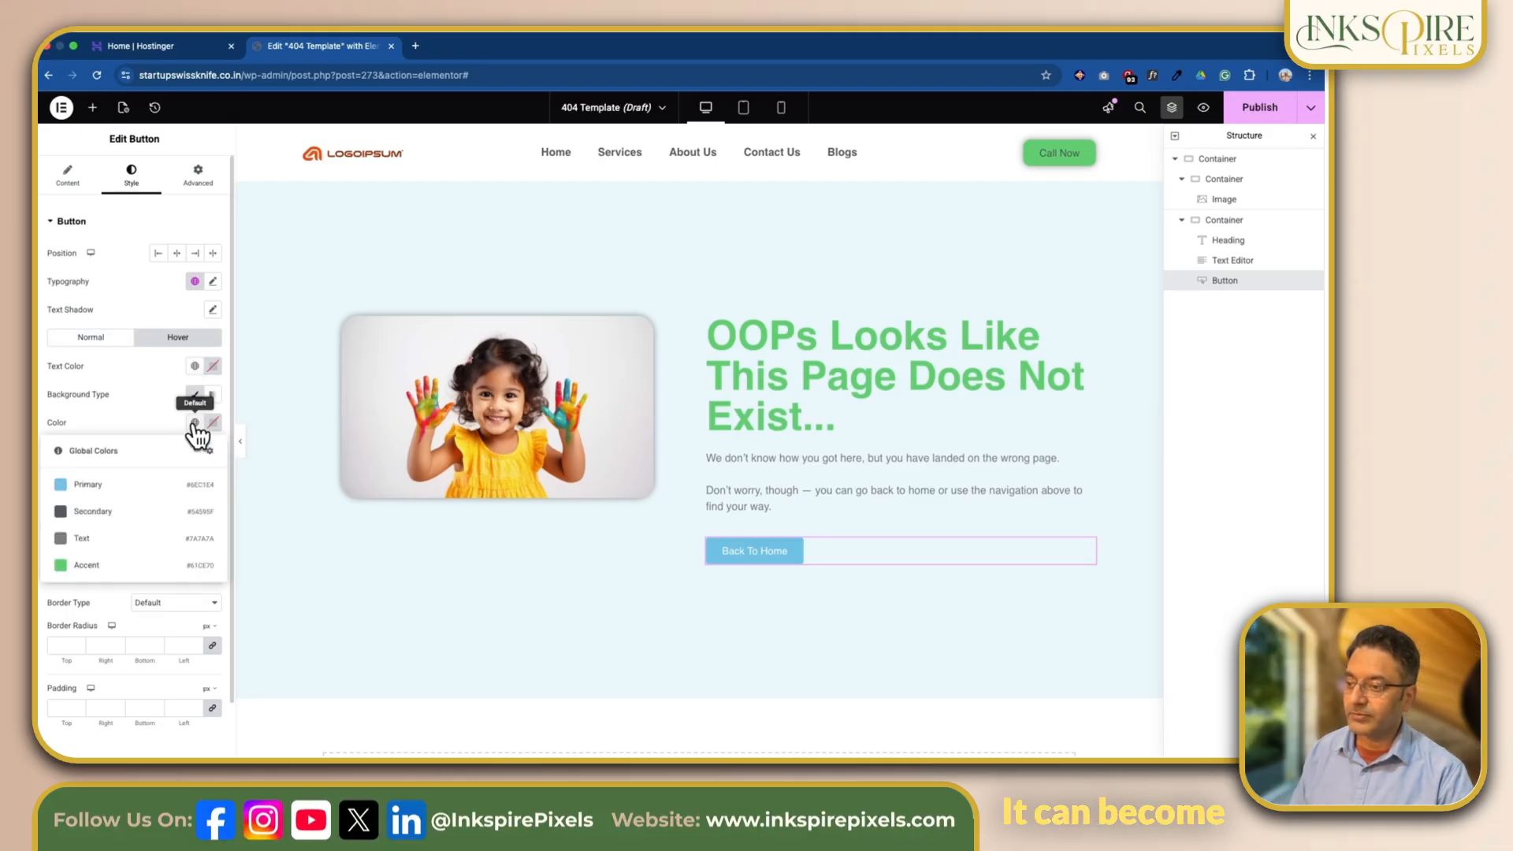
pyautogui.click(123, 580)
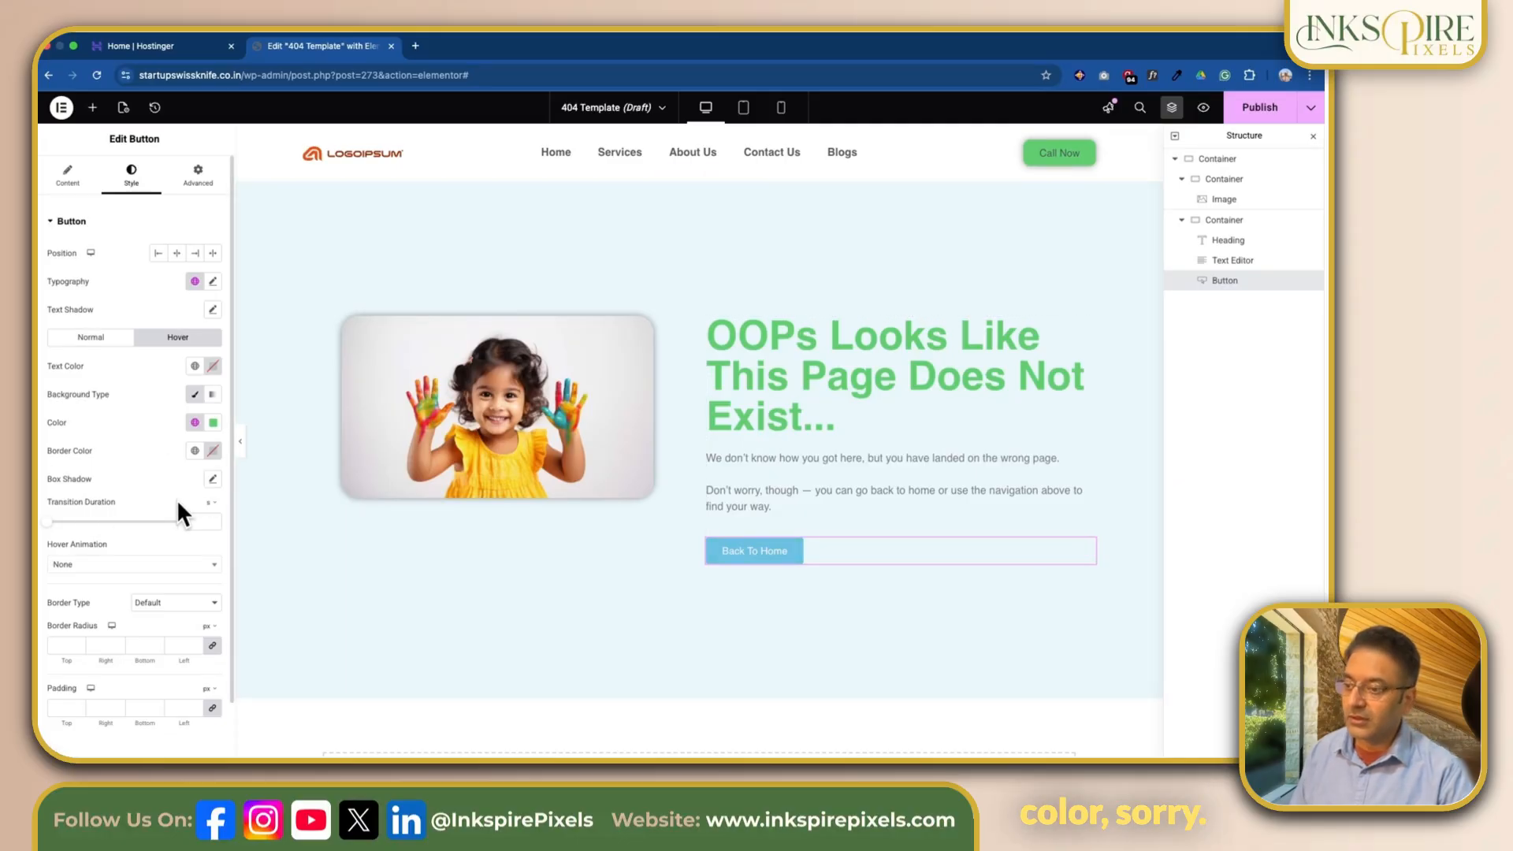
# Step: Try the Grow, Push and Shrink hover animations on the Back To Home button
pyautogui.scroll(-1, 151, 522)
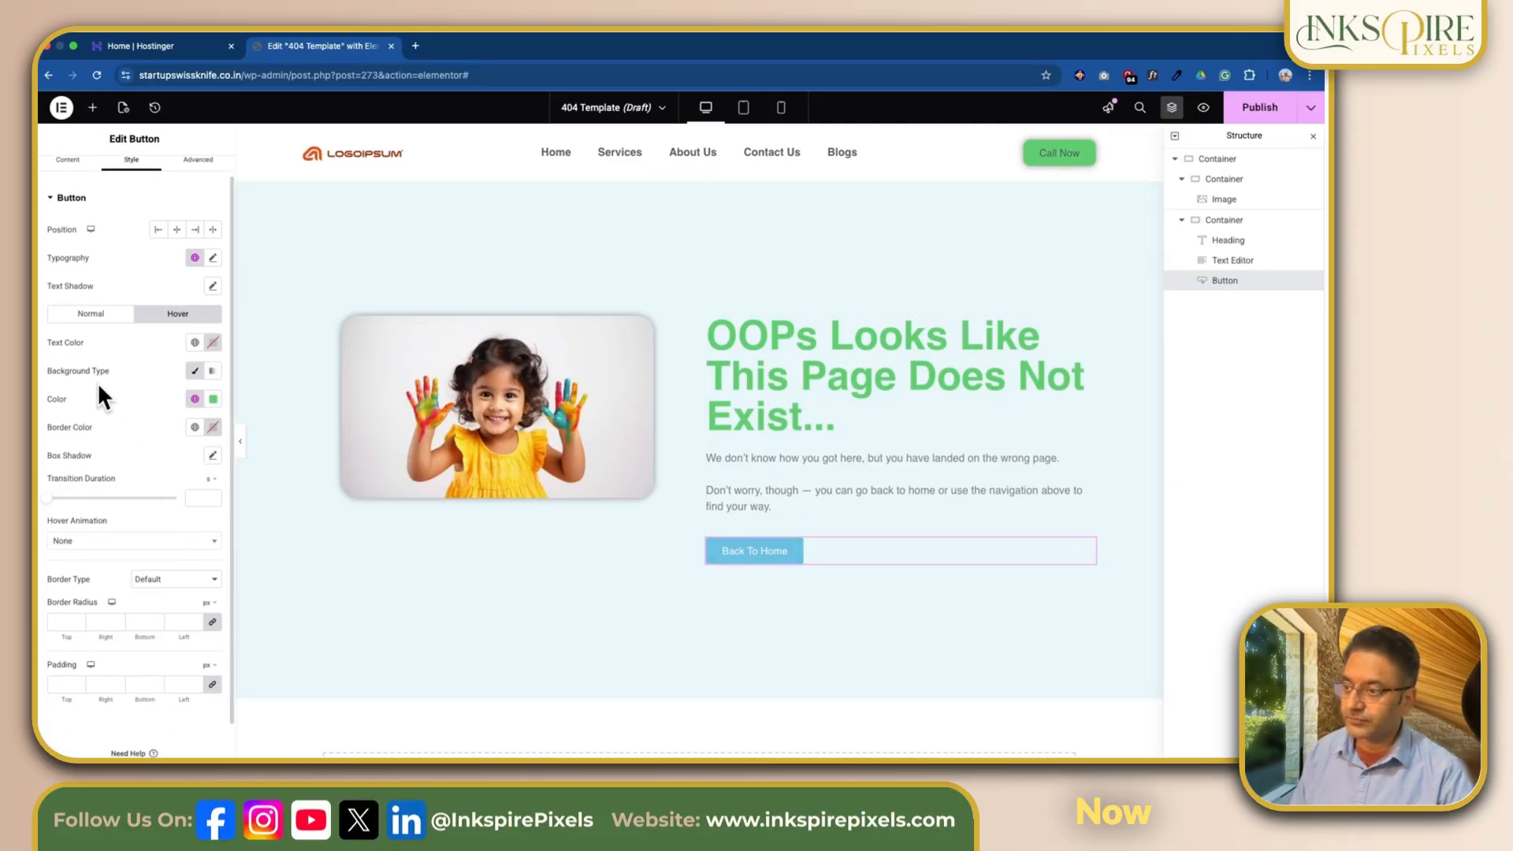
pyautogui.scroll(-1, 97, 382)
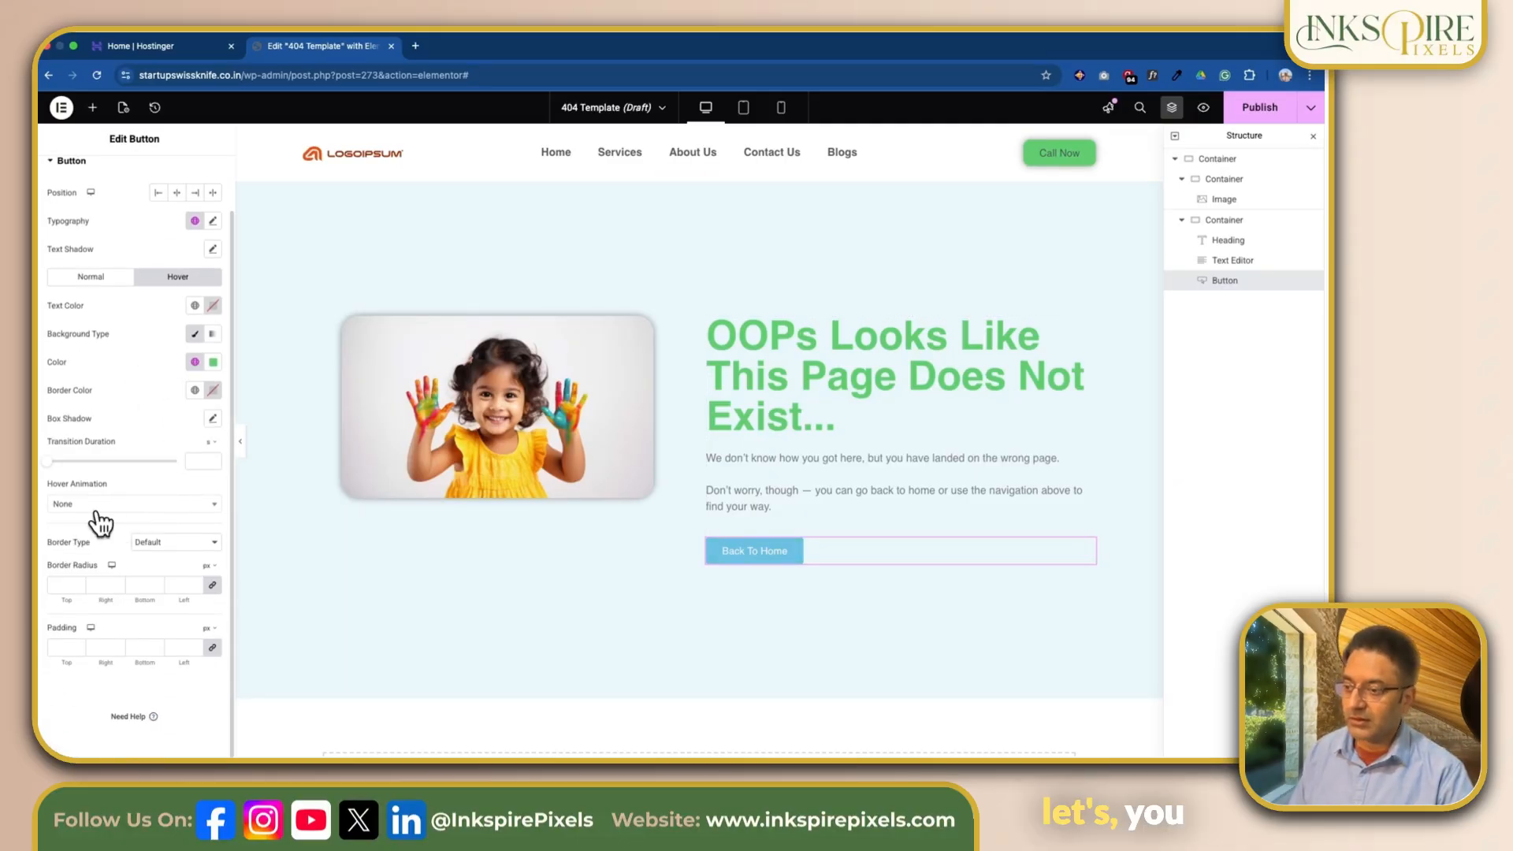
pyautogui.click(135, 508)
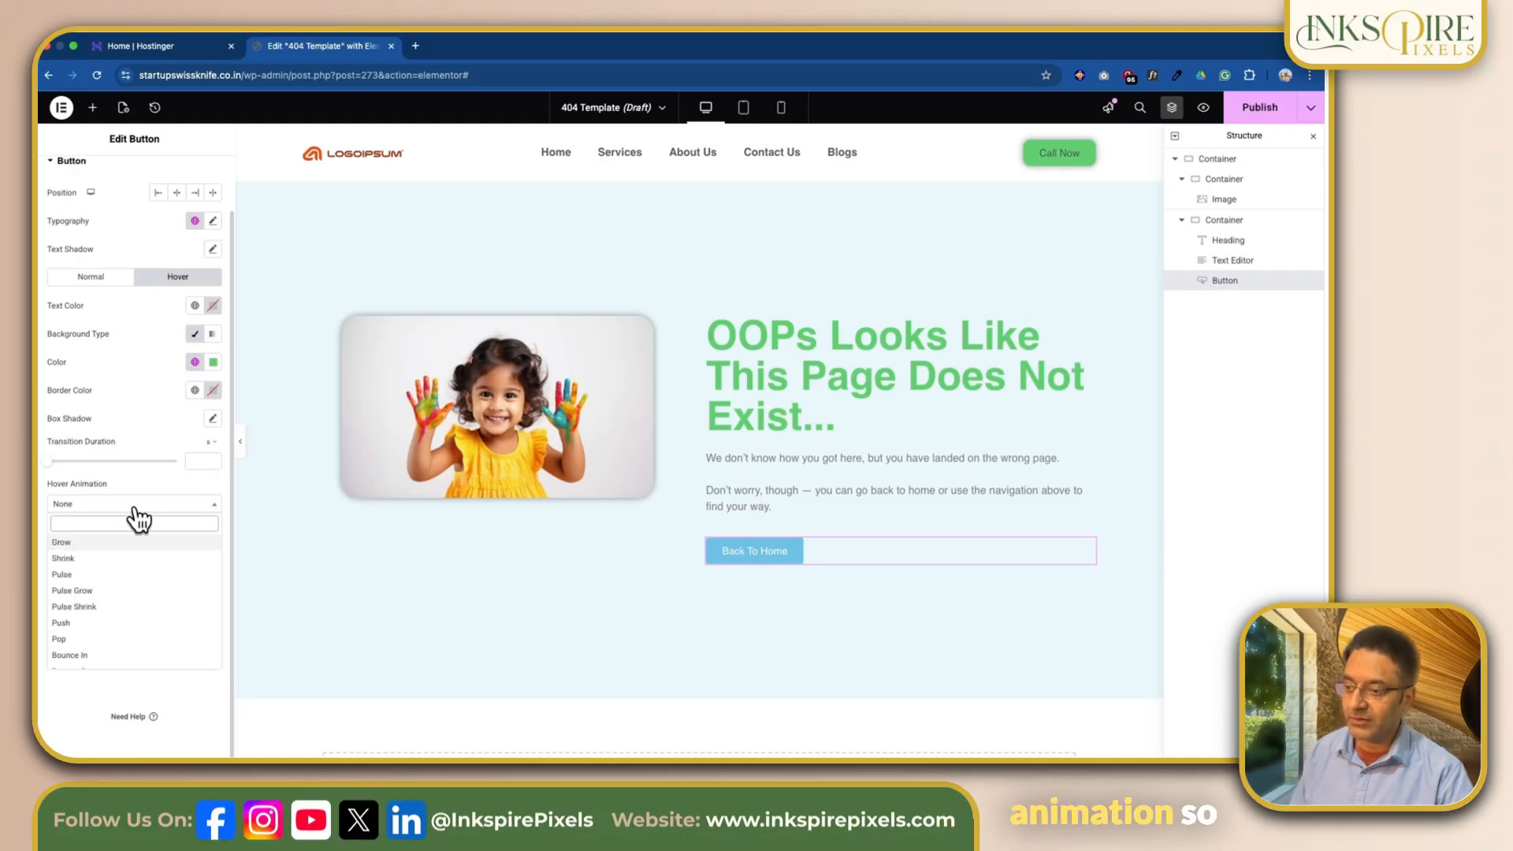
pyautogui.click(102, 542)
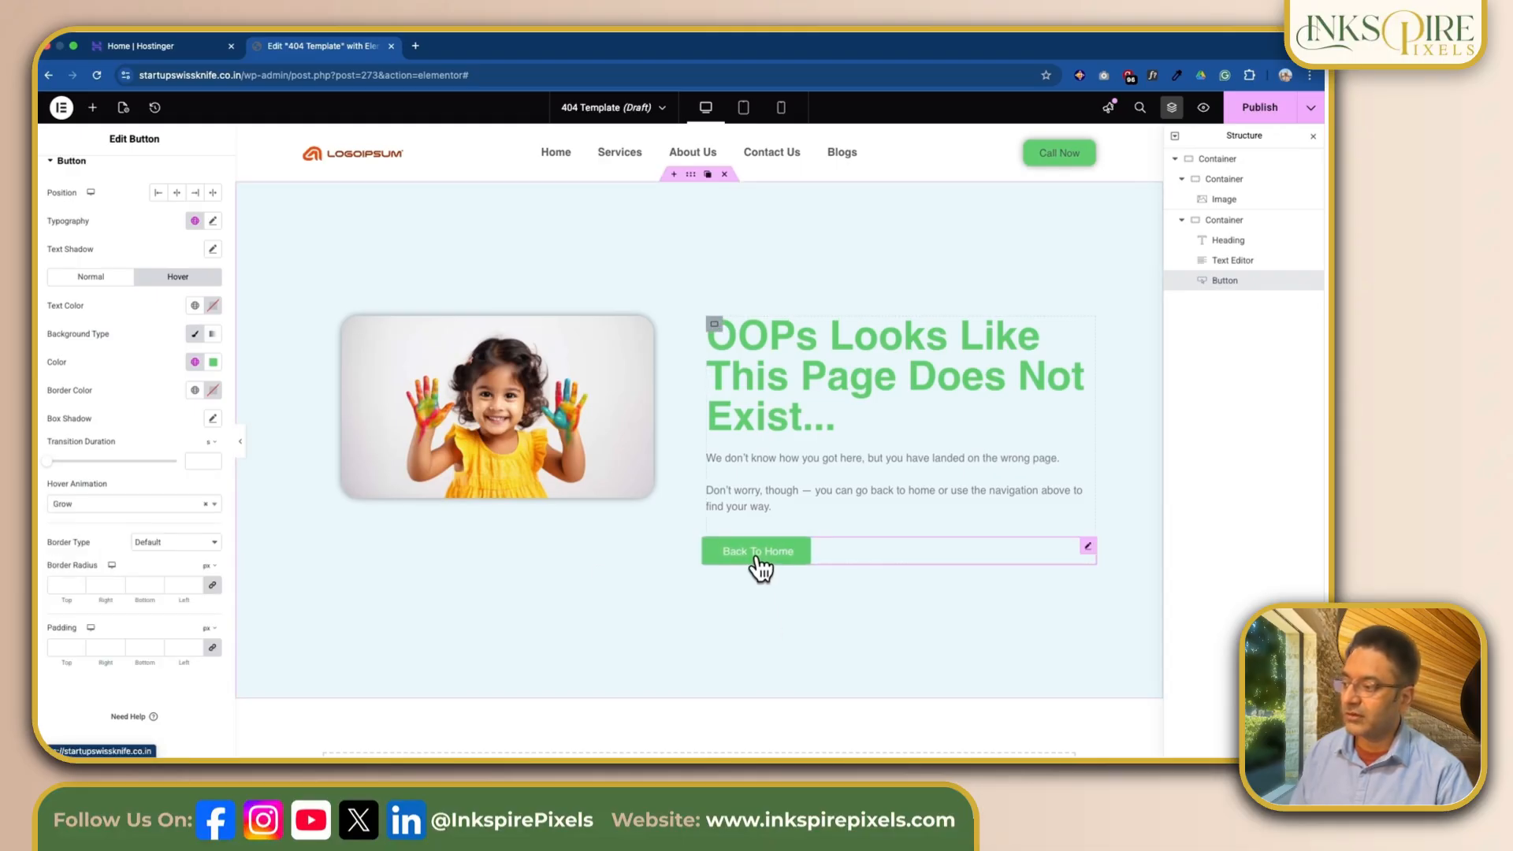
pyautogui.click(210, 504)
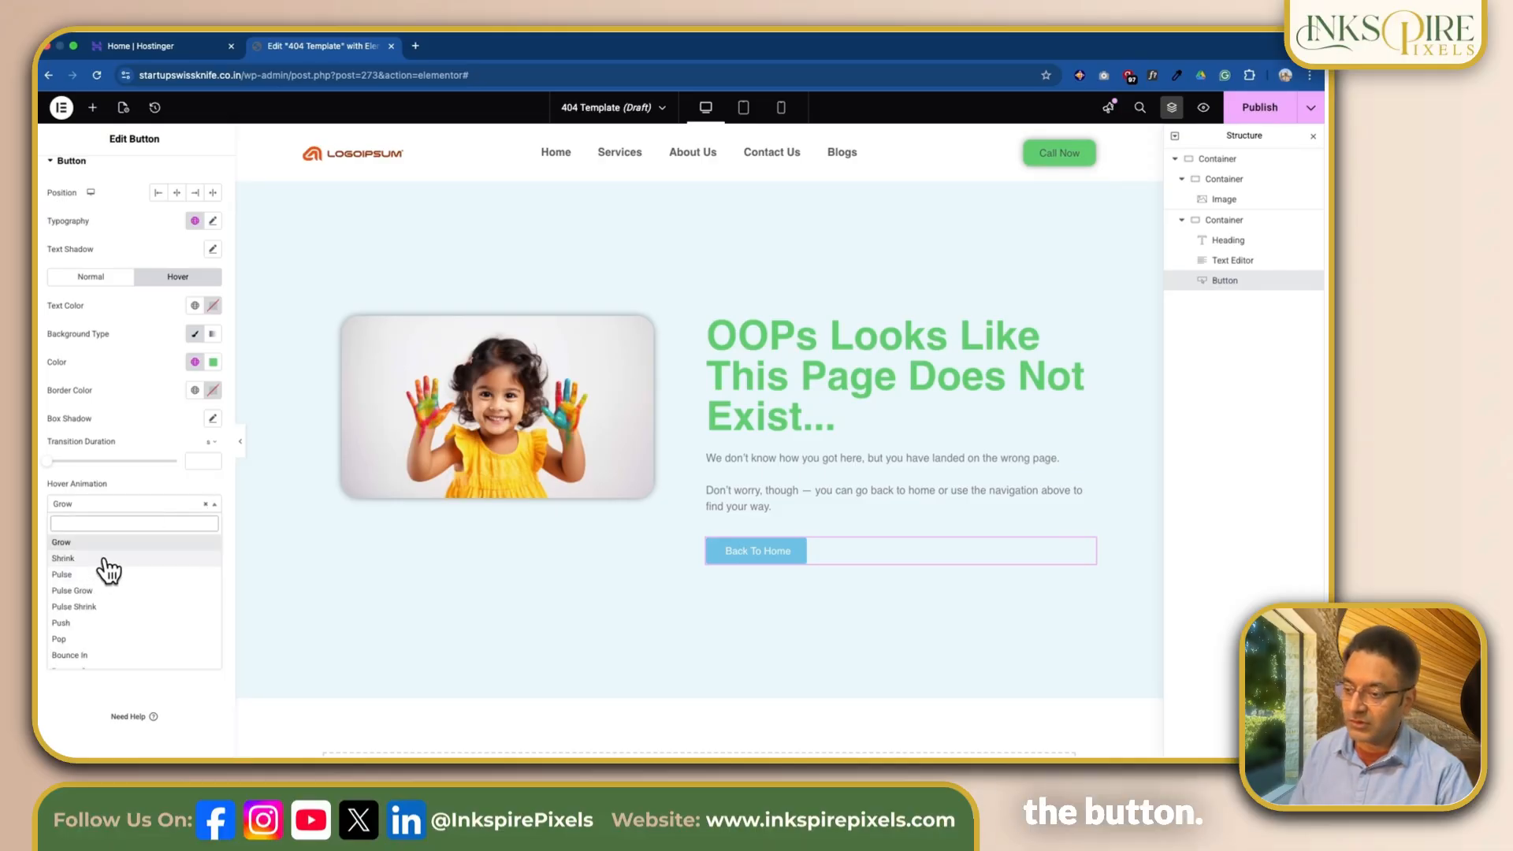
pyautogui.click(136, 622)
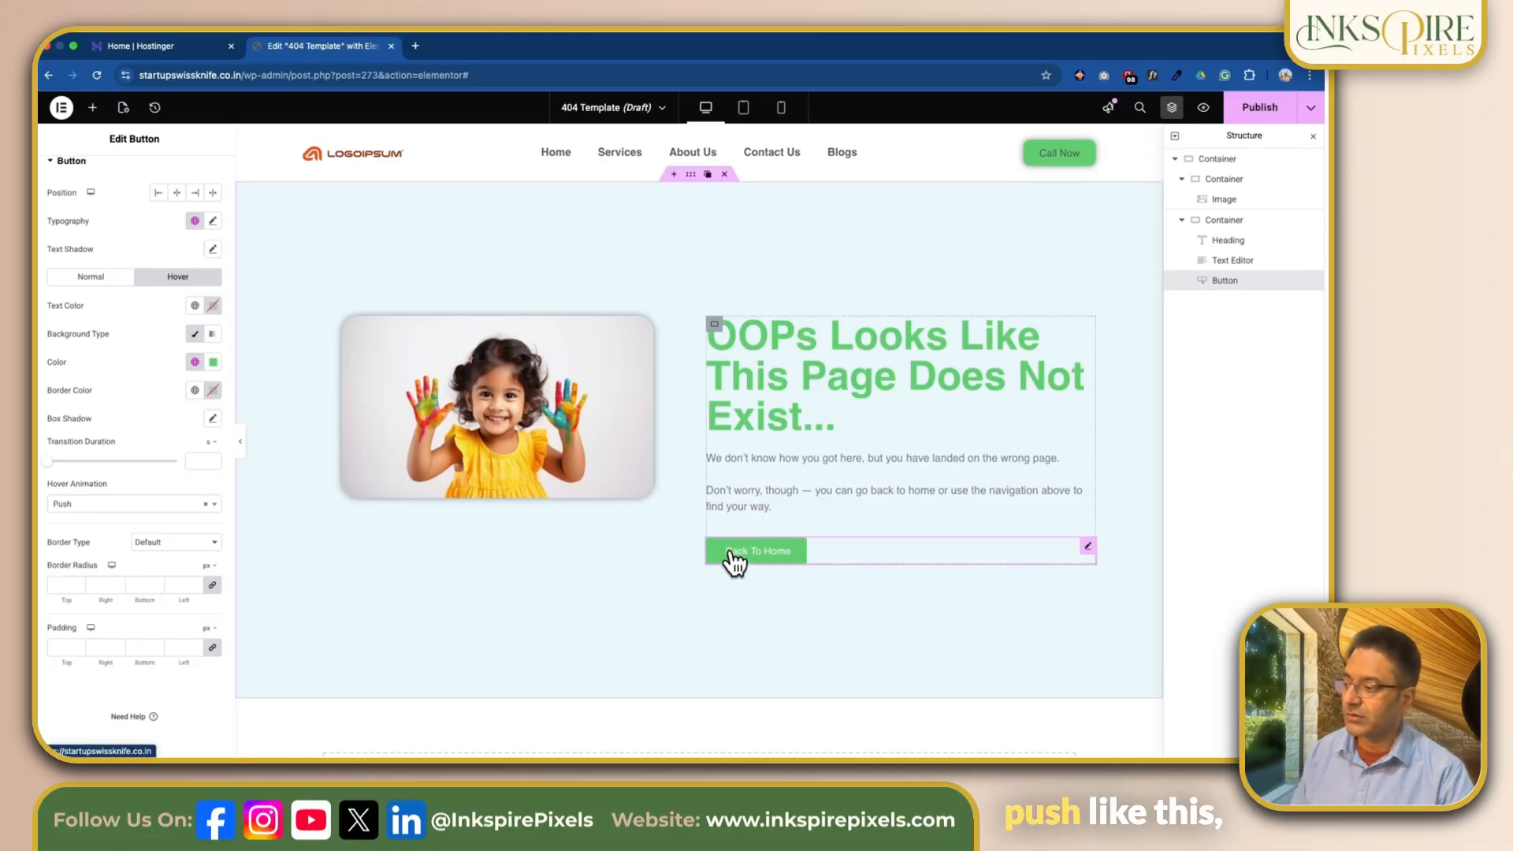
pyautogui.click(134, 504)
pyautogui.click(114, 559)
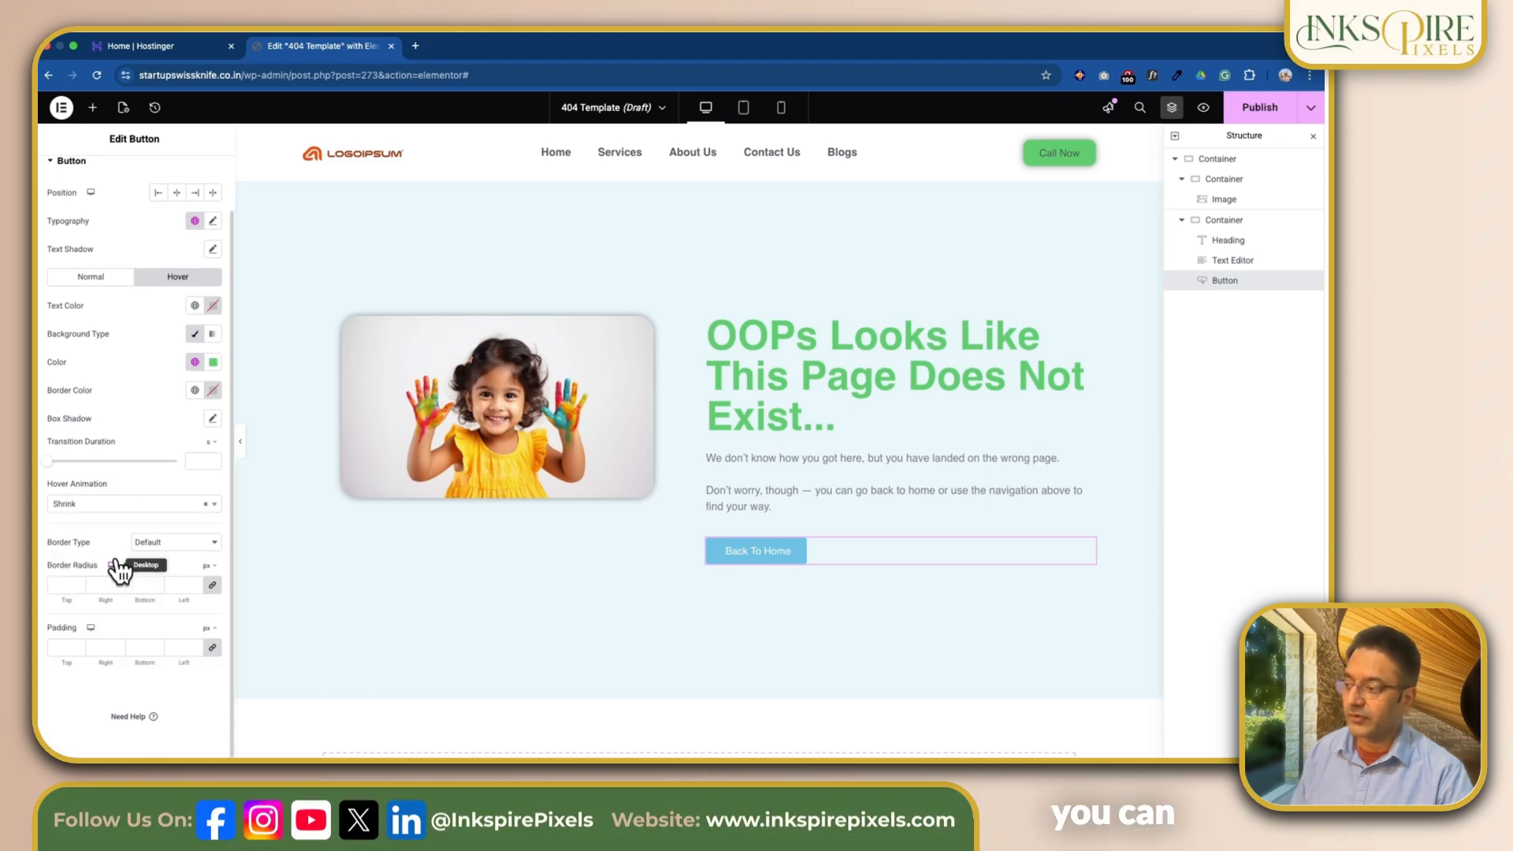
# Step: Look through the remaining hover animations and clear the button's hover animation back to None
pyautogui.click(130, 504)
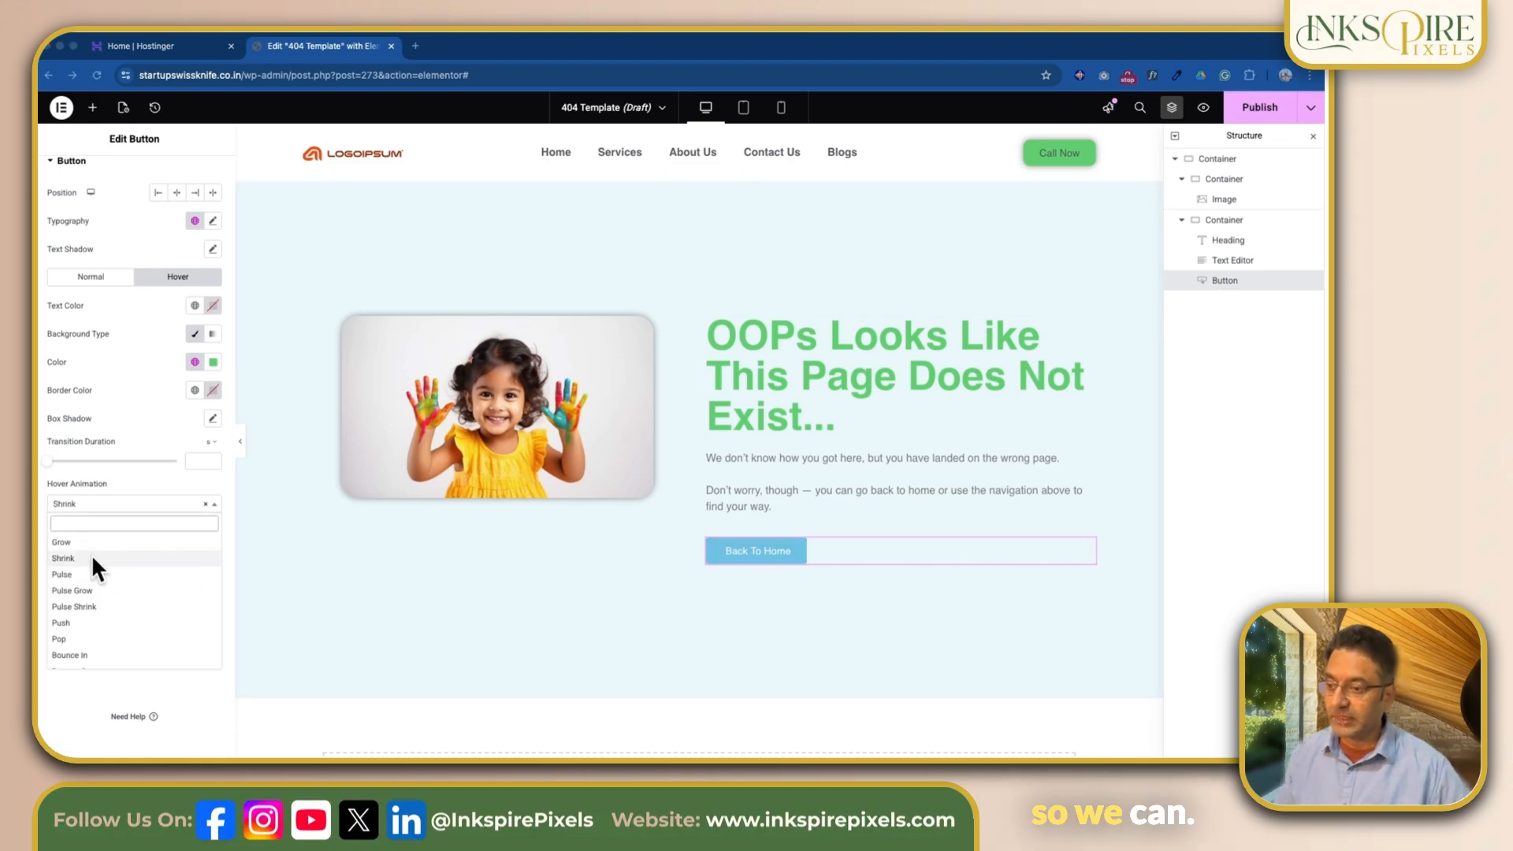
pyautogui.scroll(-5, 96, 561)
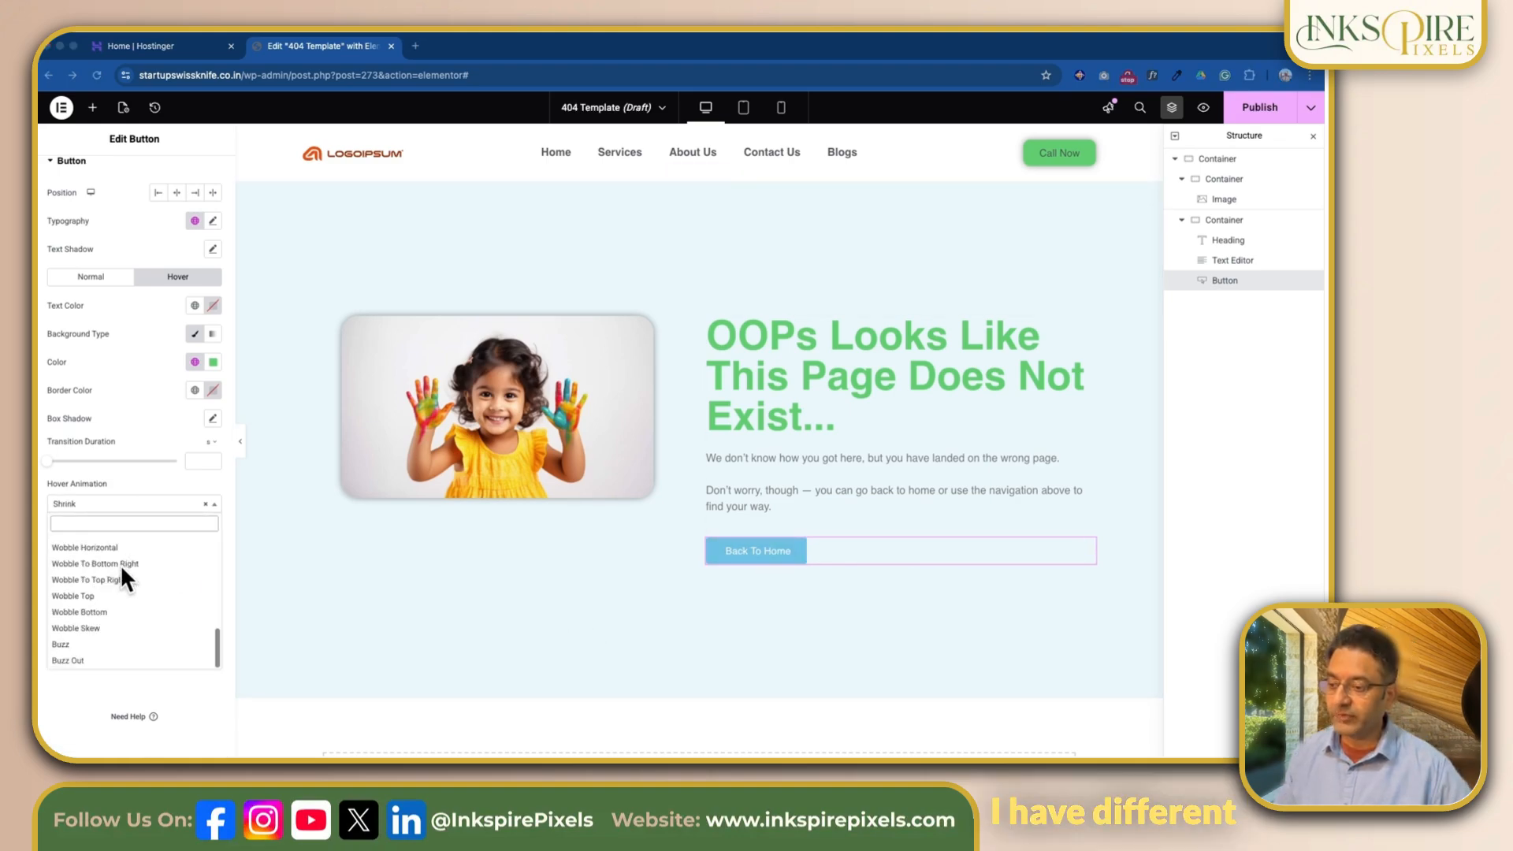
pyautogui.scroll(5, 158, 563)
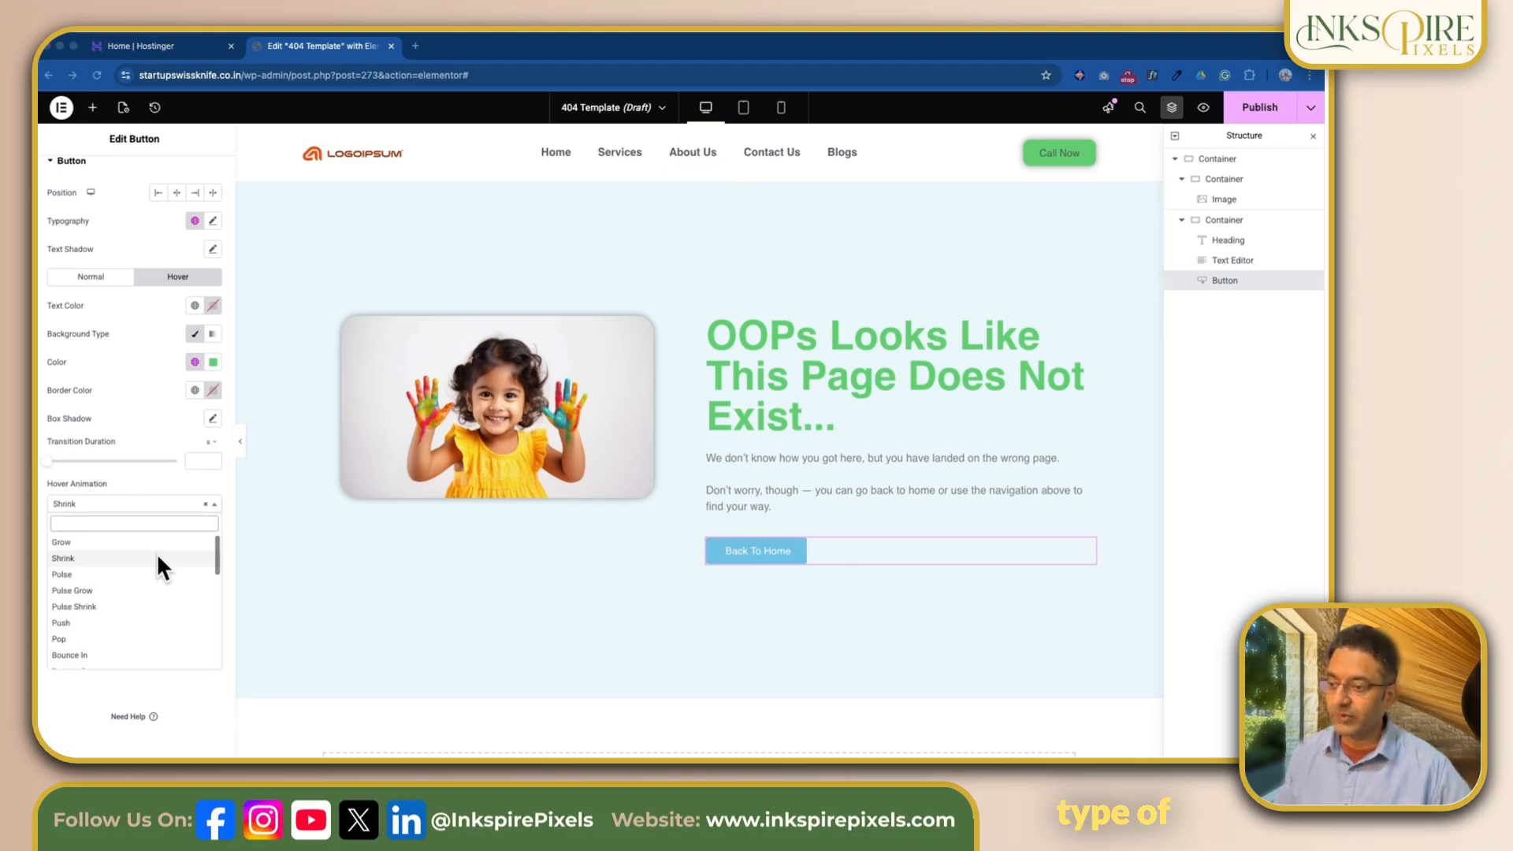
pyautogui.click(208, 509)
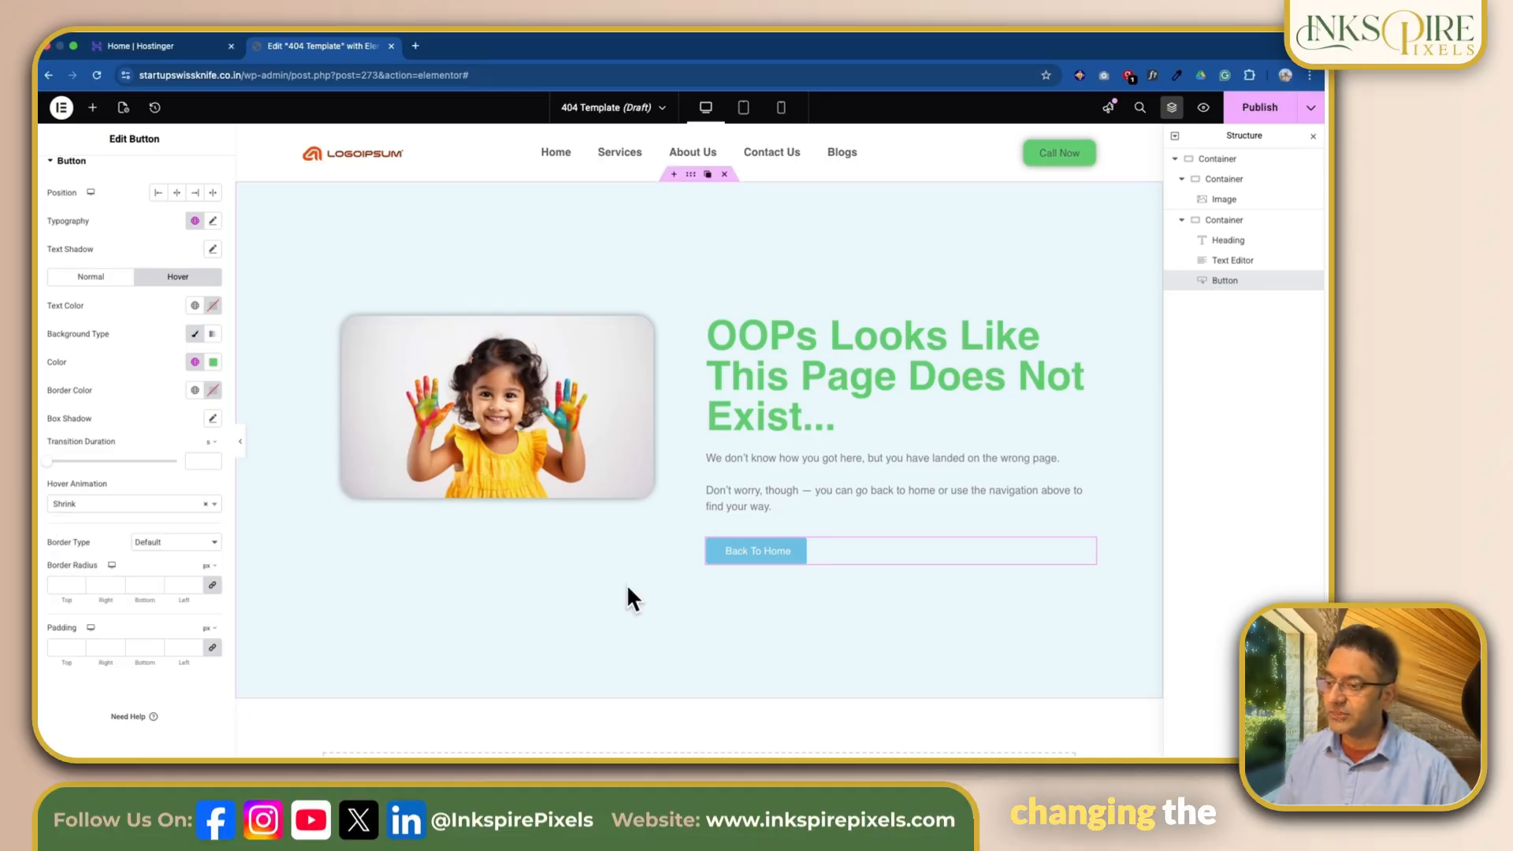
pyautogui.click(206, 506)
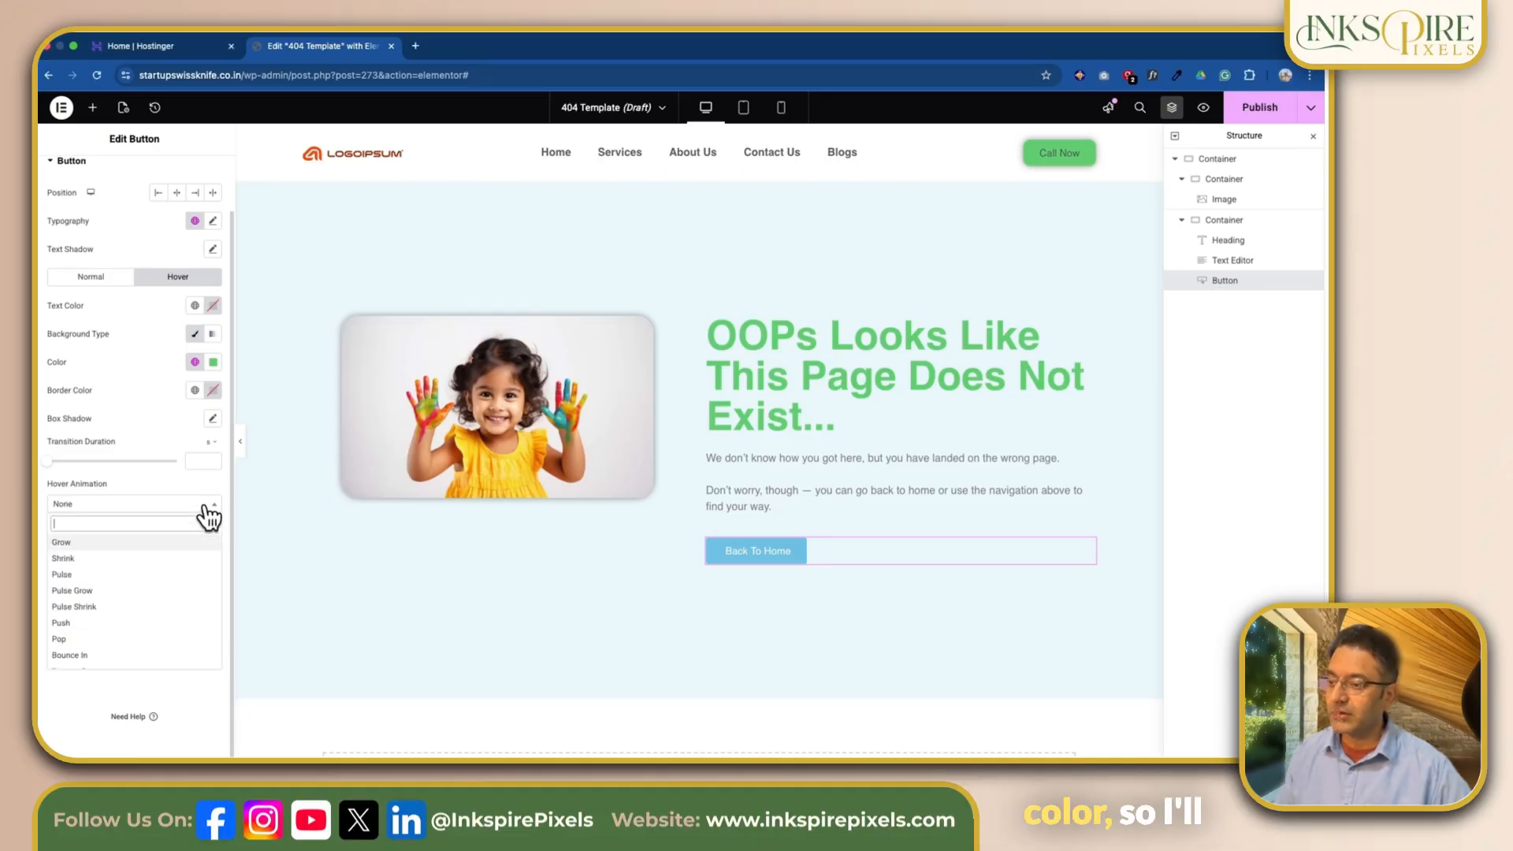
pyautogui.click(162, 504)
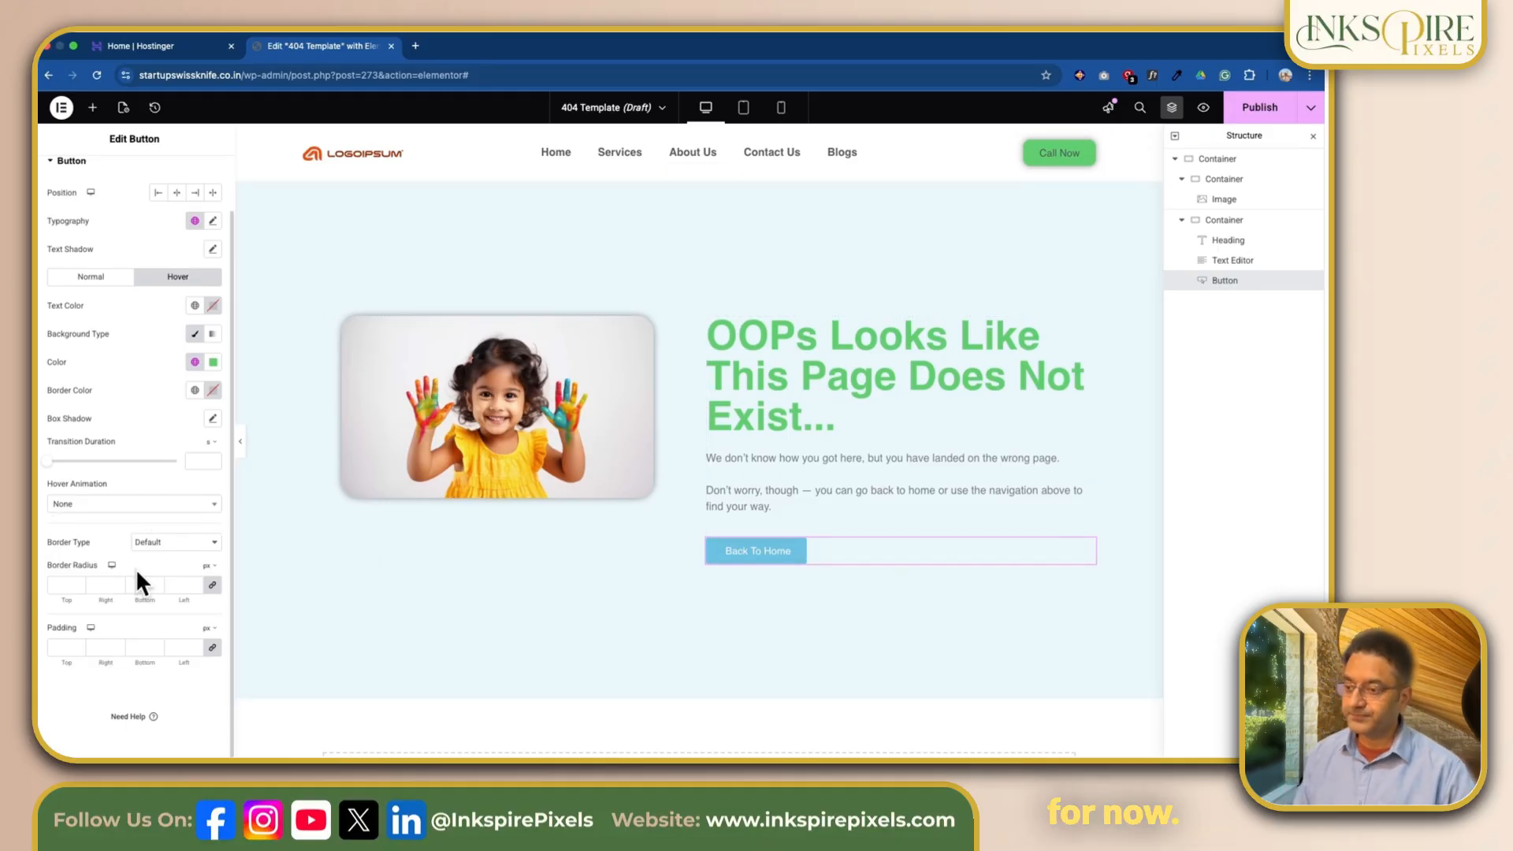
# Step: Set the Back To Home button's border radius to 10 px on all four corners
pyautogui.click(63, 585)
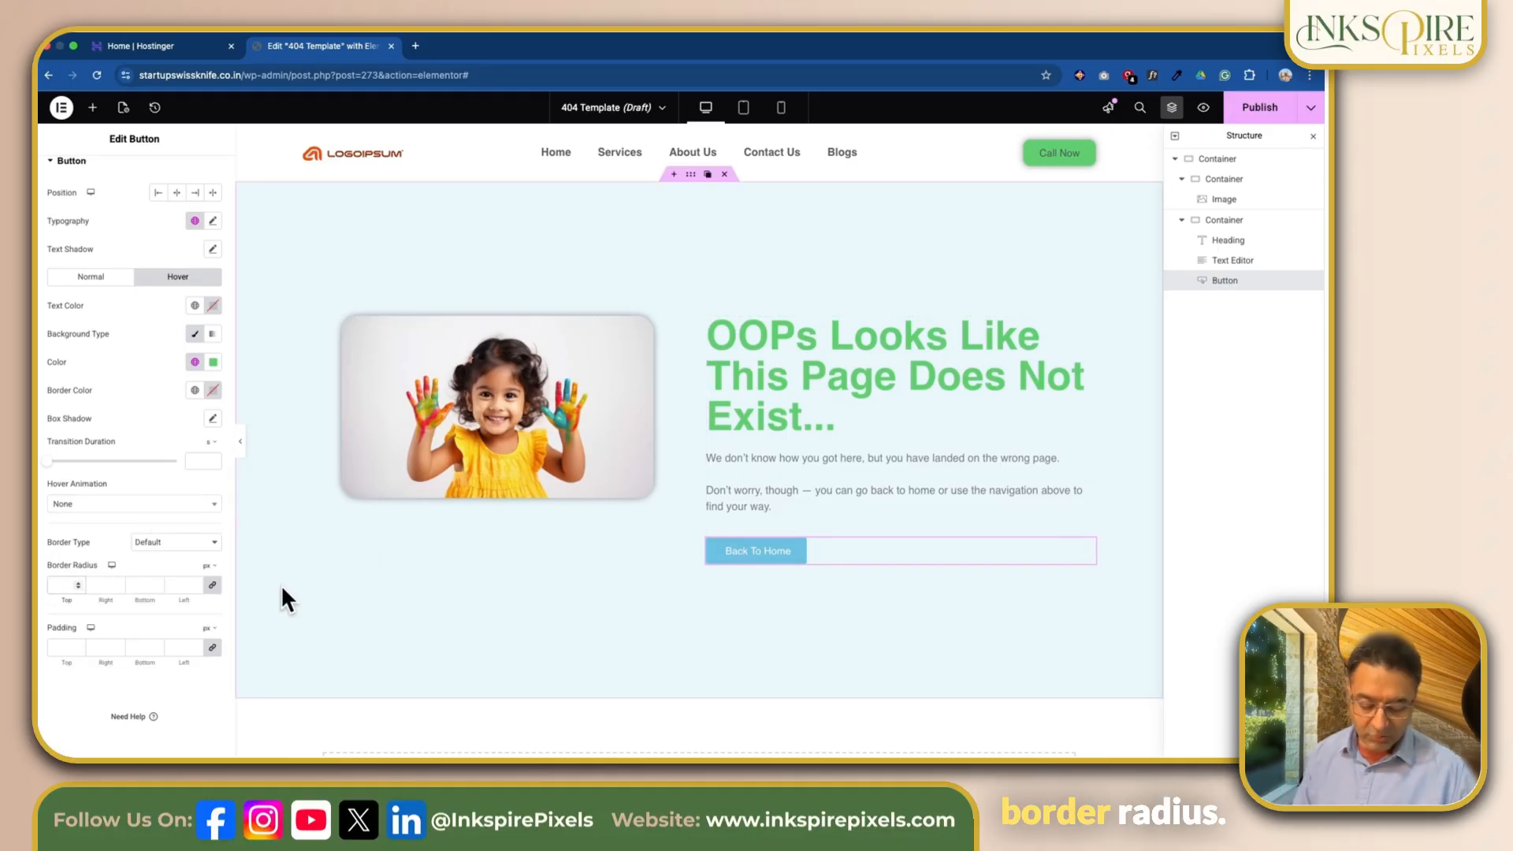
pyautogui.write('10')
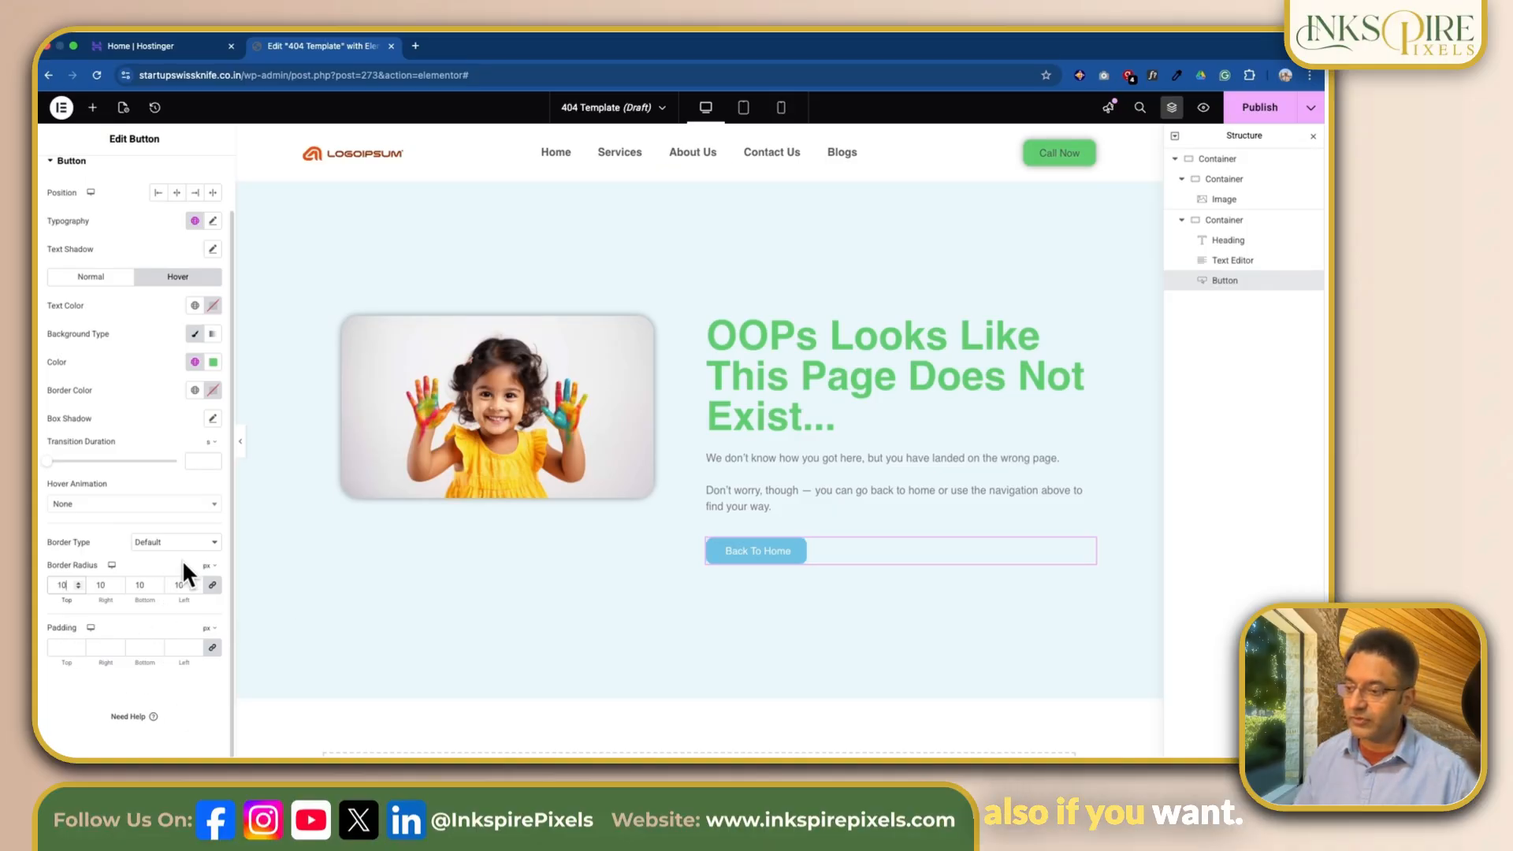
pyautogui.scroll(2, 159, 693)
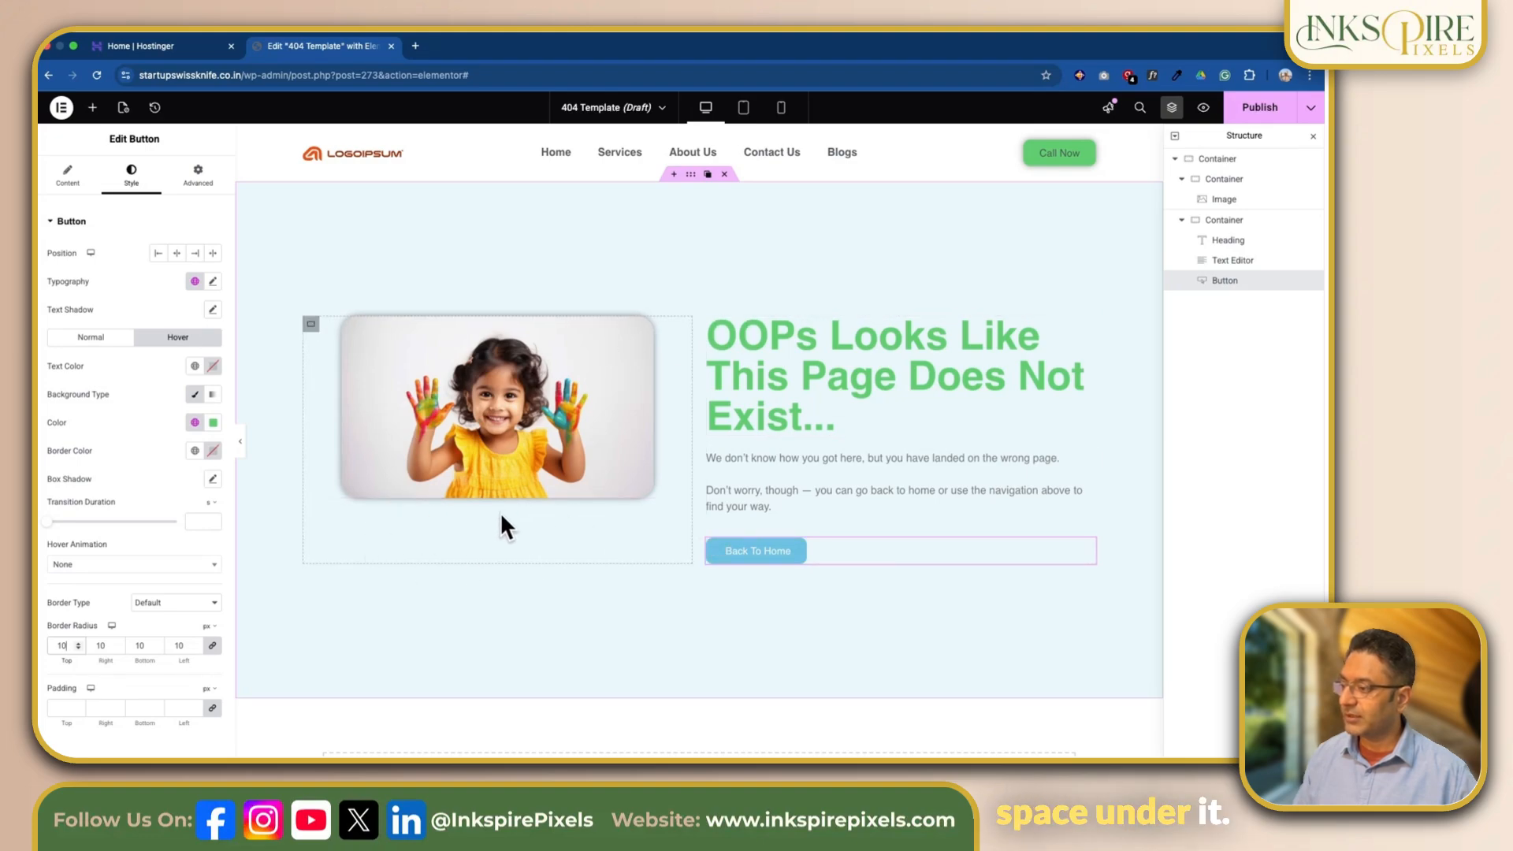
# Step: Centre the image vertically in its container by setting the container's Justify Content to Center
pyautogui.click(311, 324)
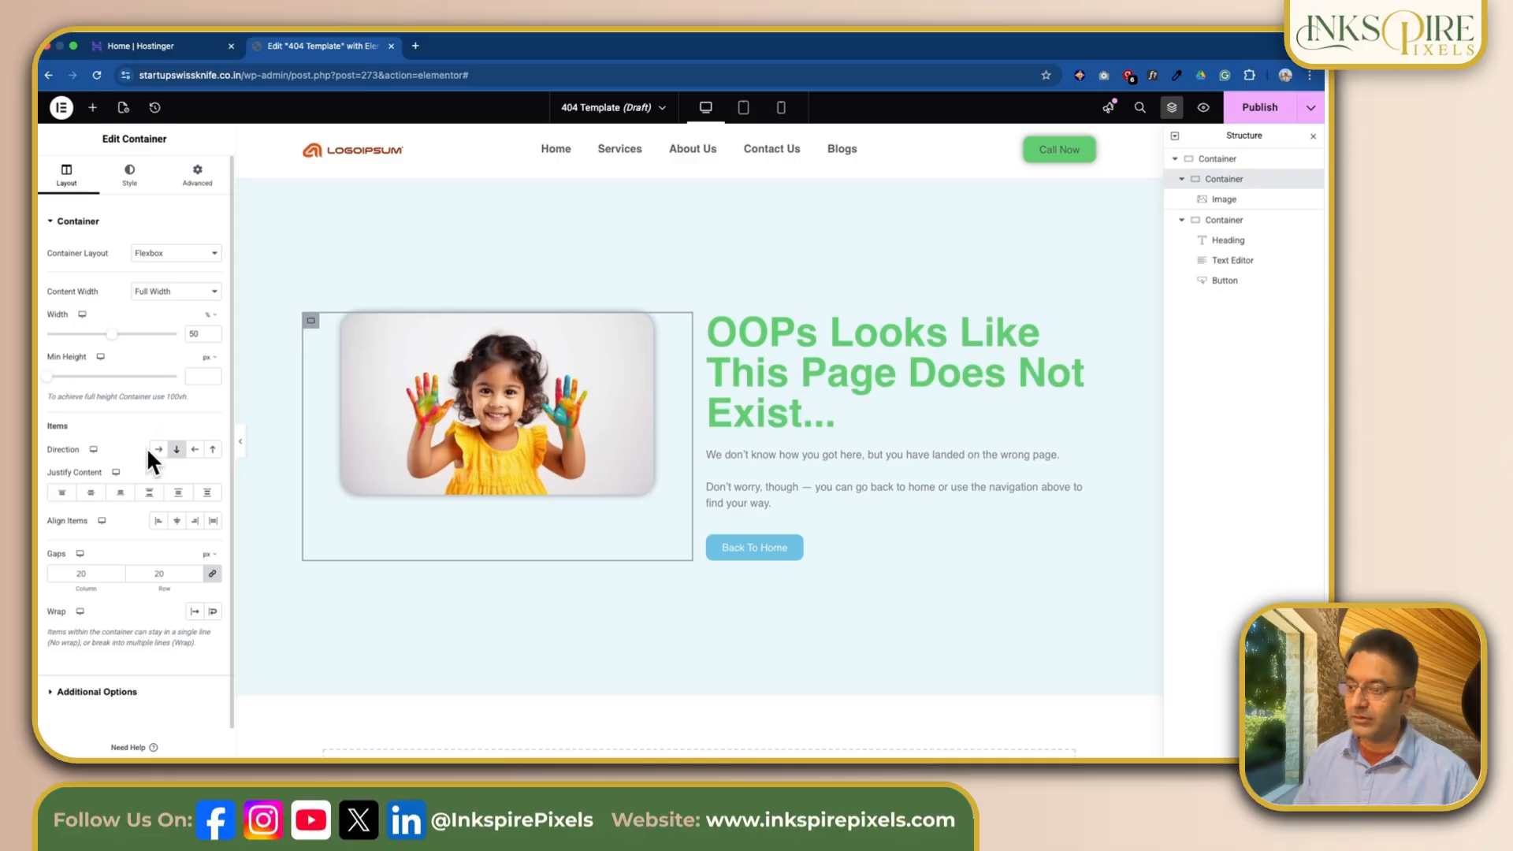
pyautogui.click(92, 493)
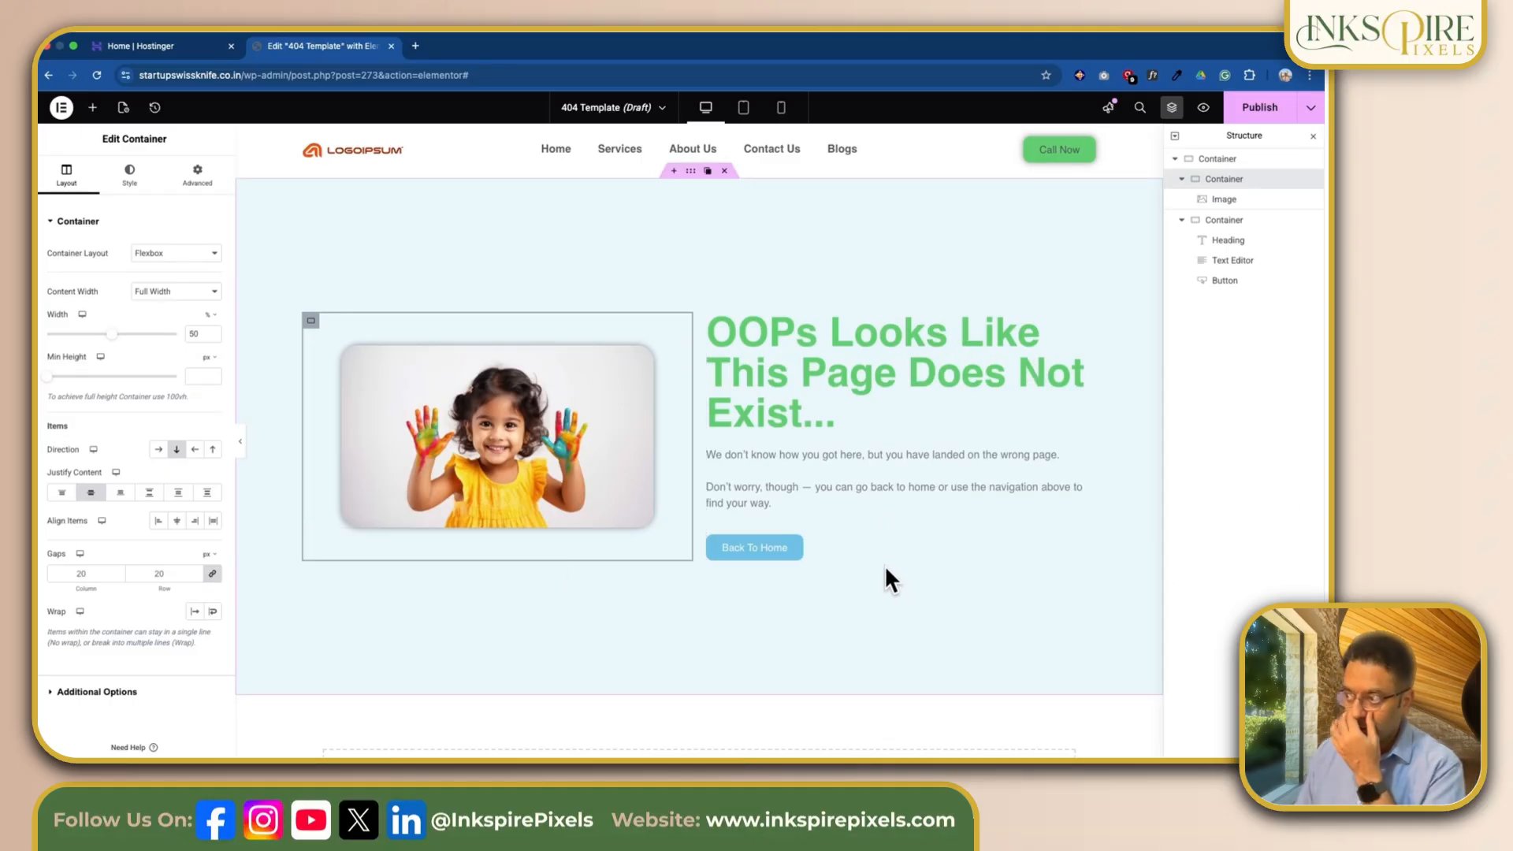
pyautogui.scroll(1, 883, 564)
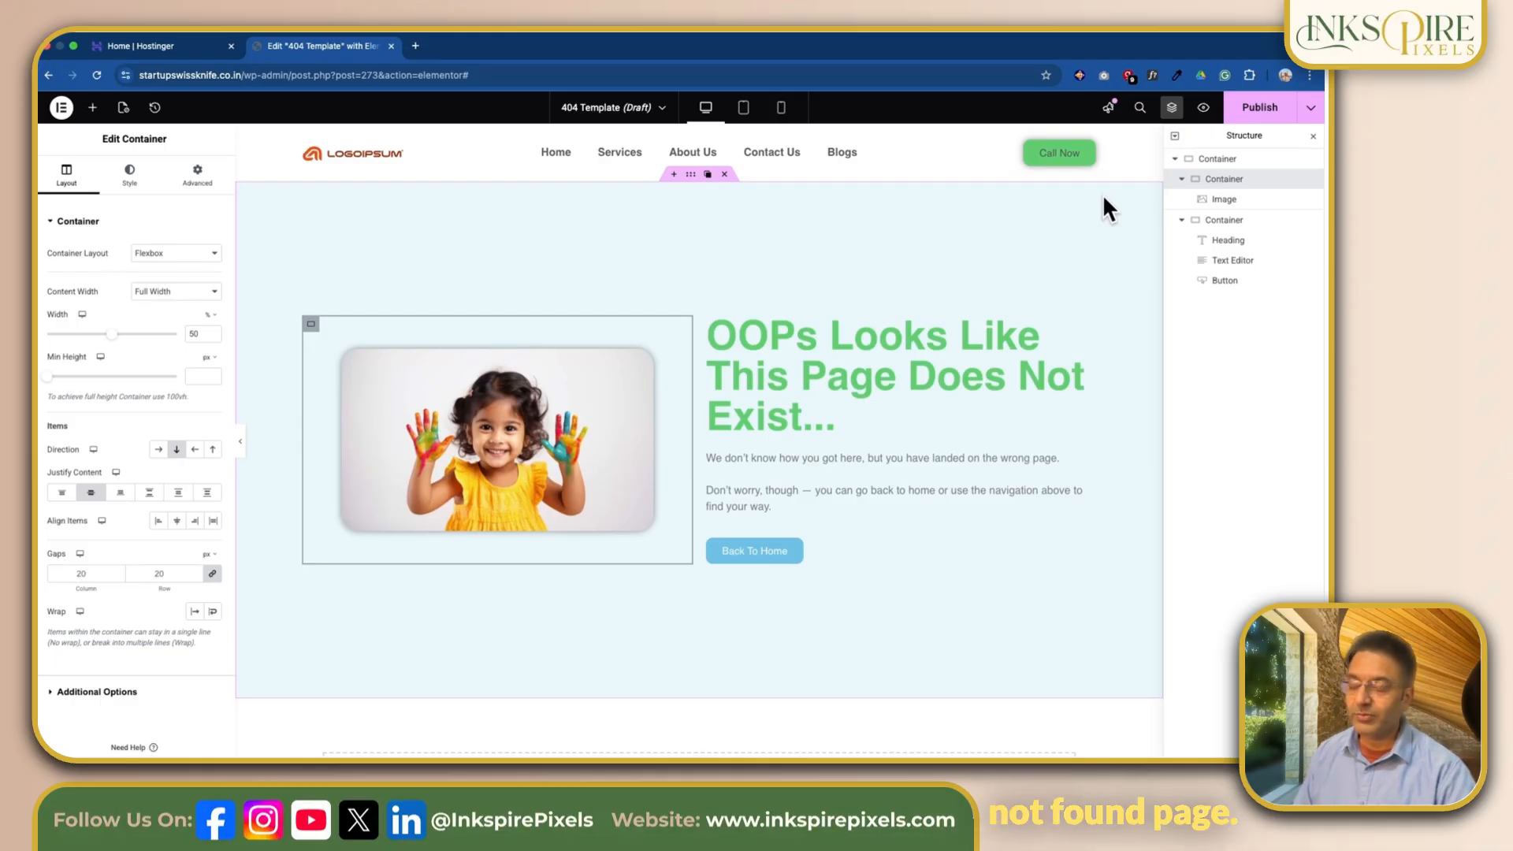
# Step: Publish the 404 template with the display condition Include 404 Page
pyautogui.click(1259, 110)
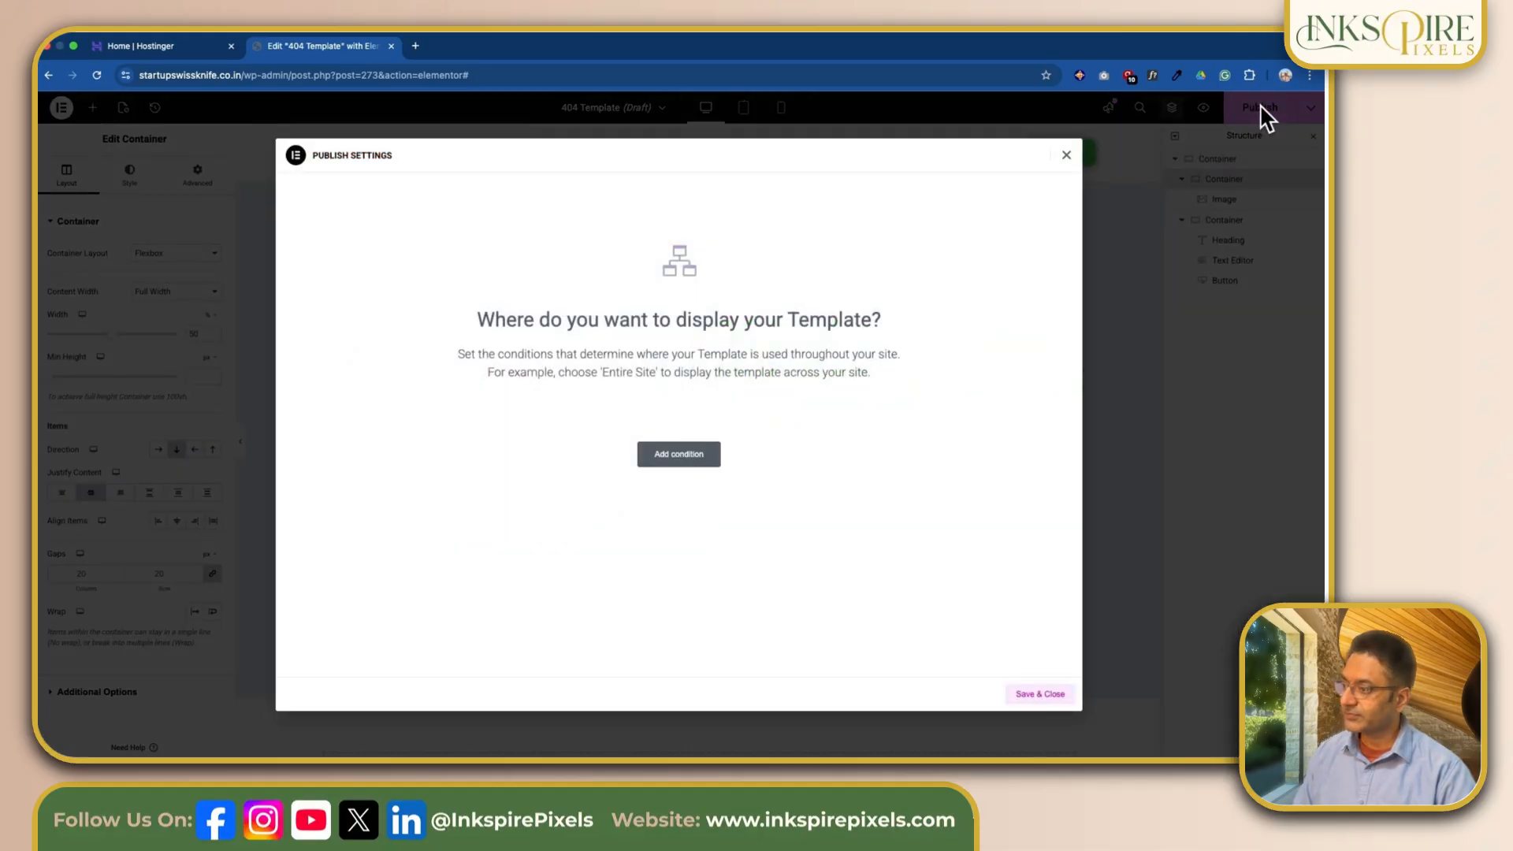
pyautogui.click(695, 456)
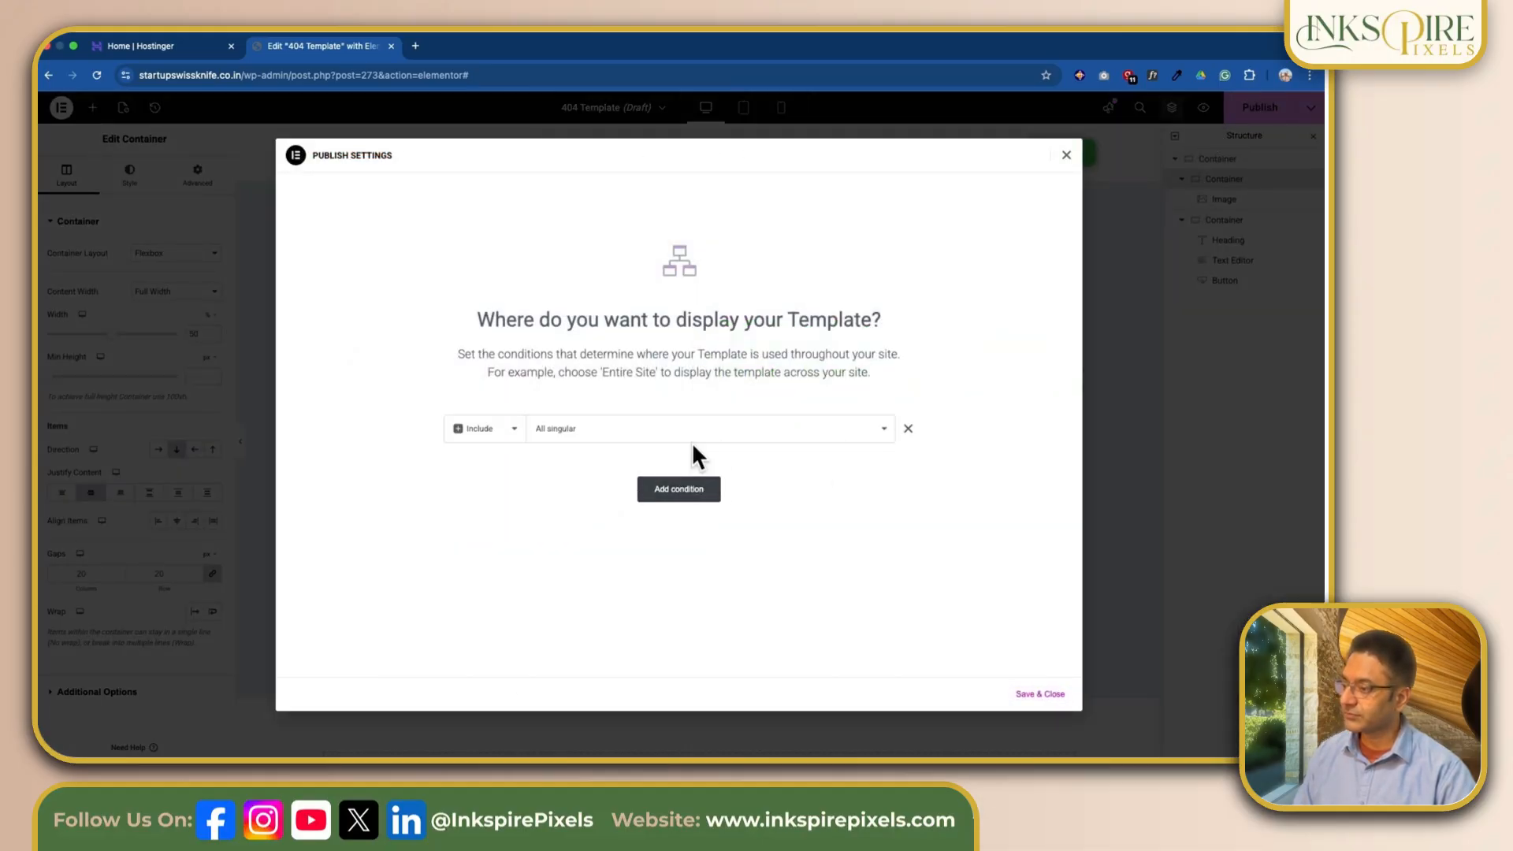
pyautogui.click(692, 440)
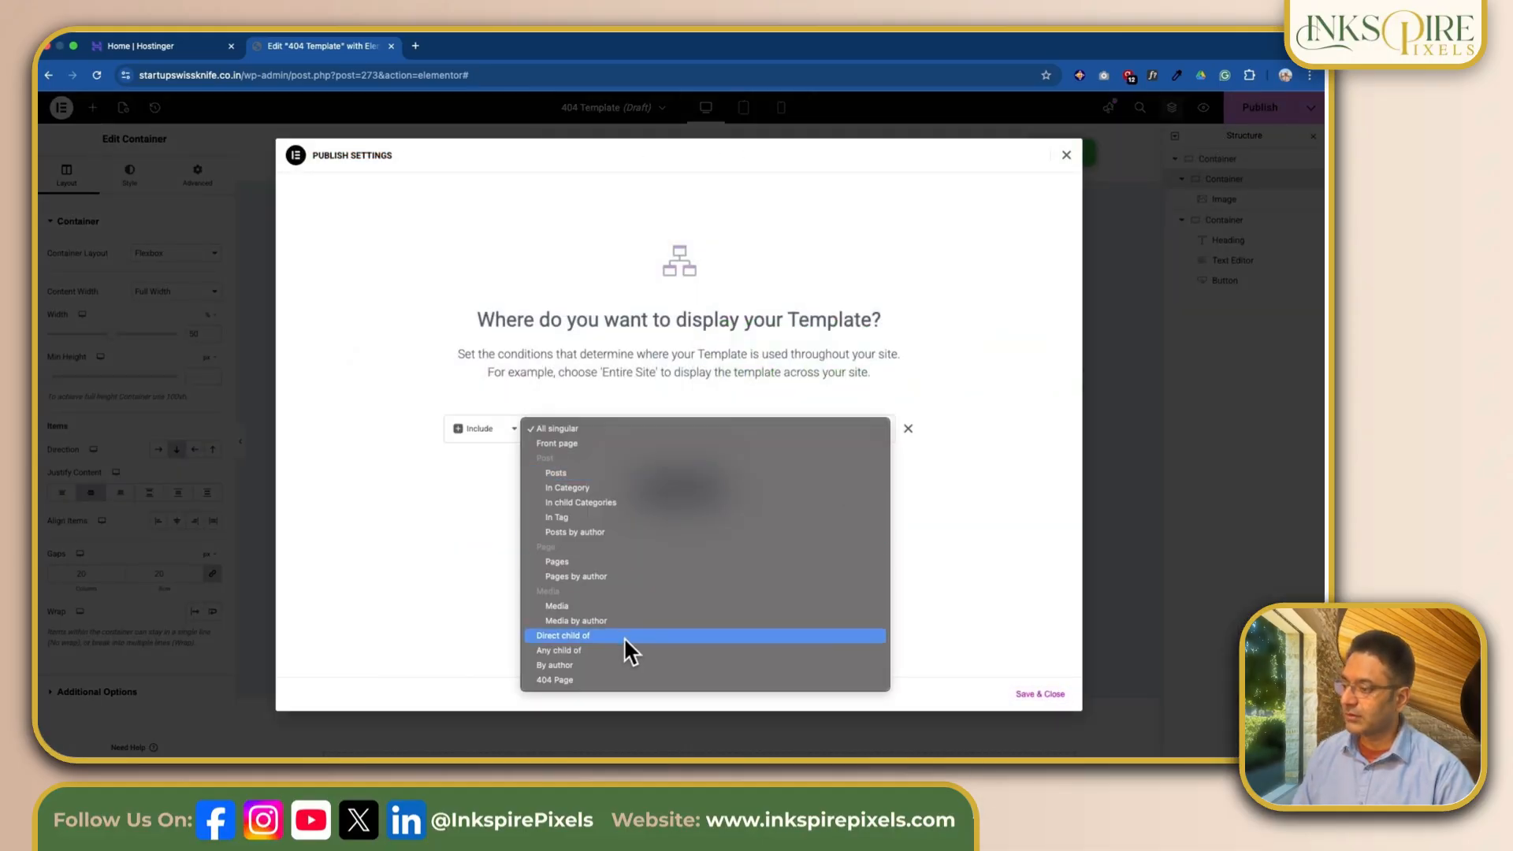
pyautogui.click(580, 678)
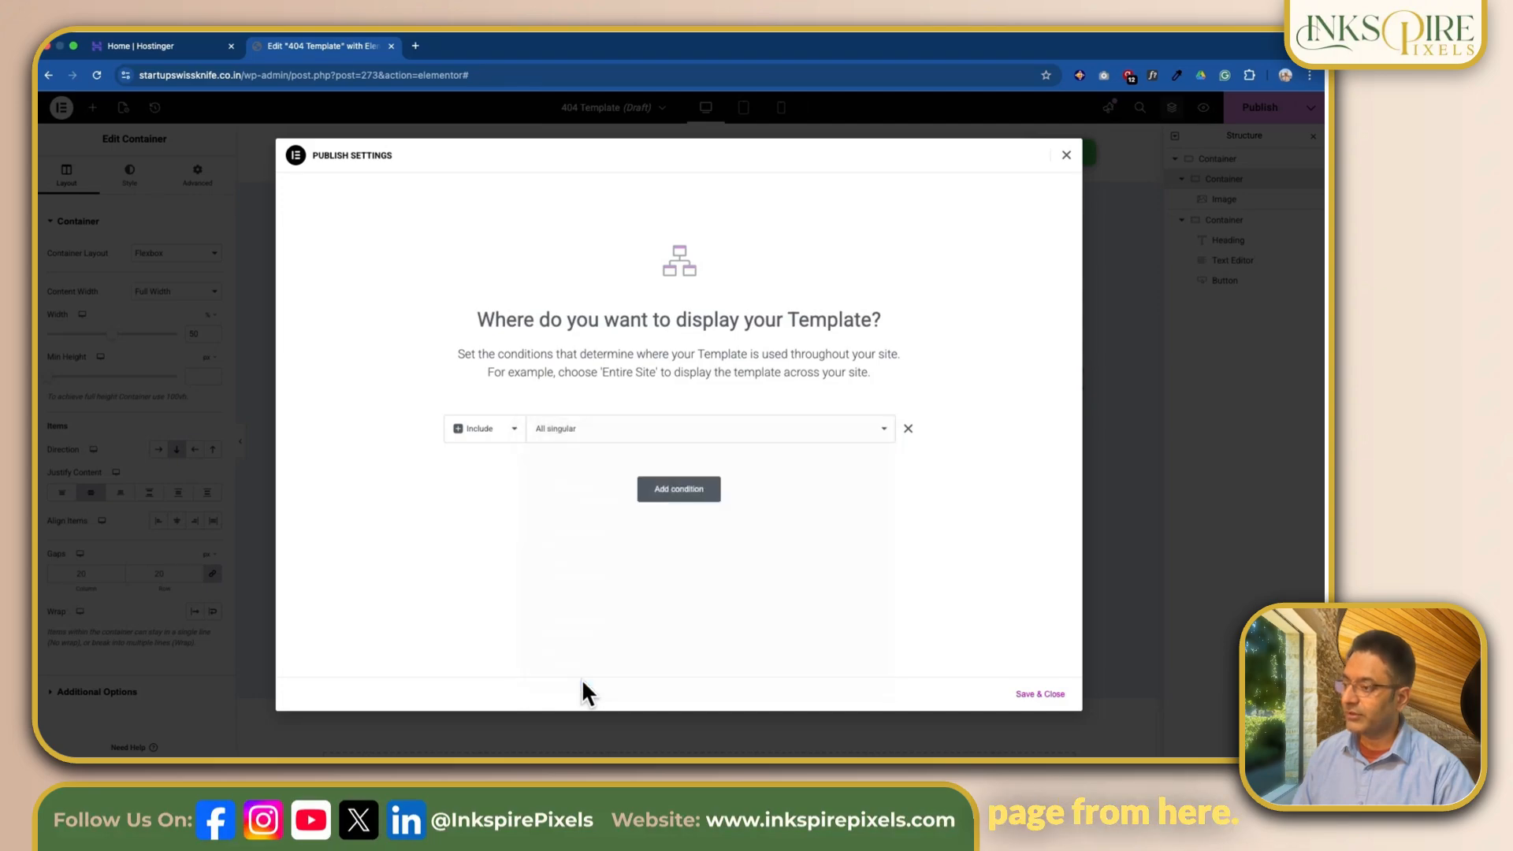
pyautogui.click(1027, 697)
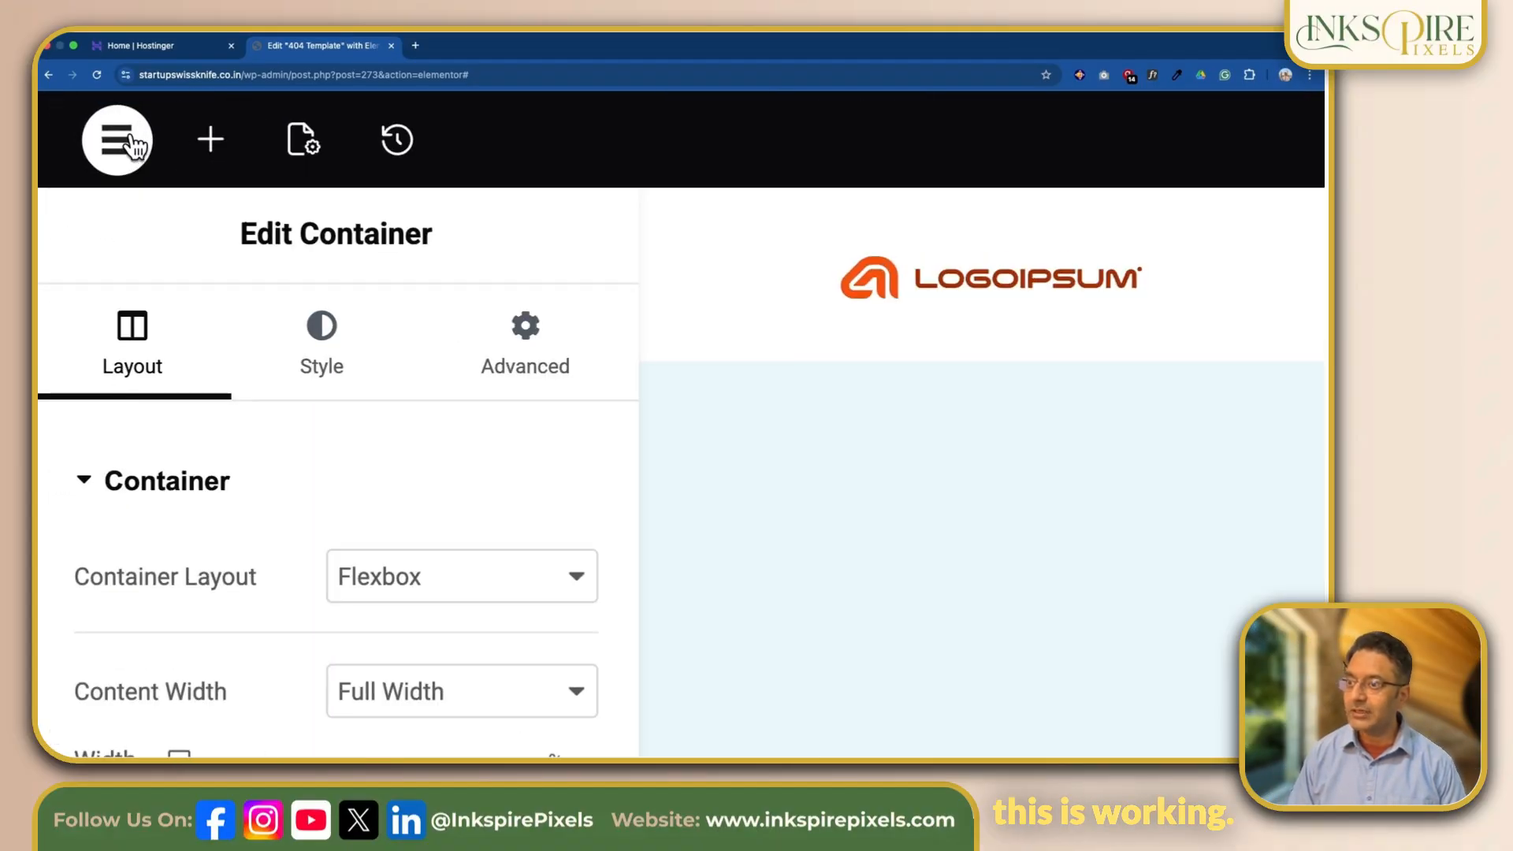
# Step: Exit the template editor to the WordPress dashboard and open the live site in a new tab
pyautogui.click(68, 109)
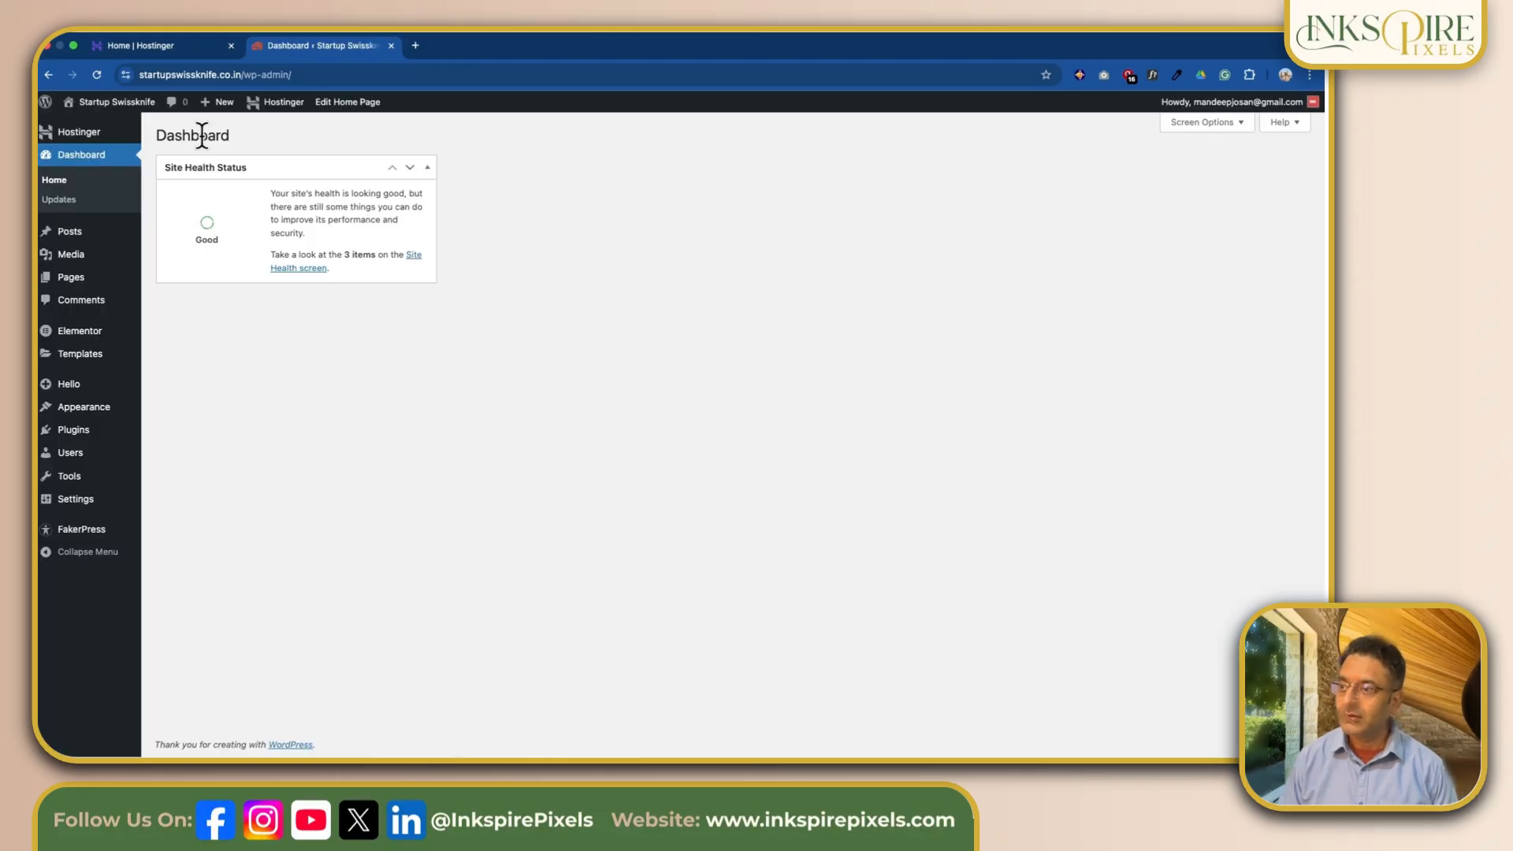
pyautogui.moveTo(105, 101)
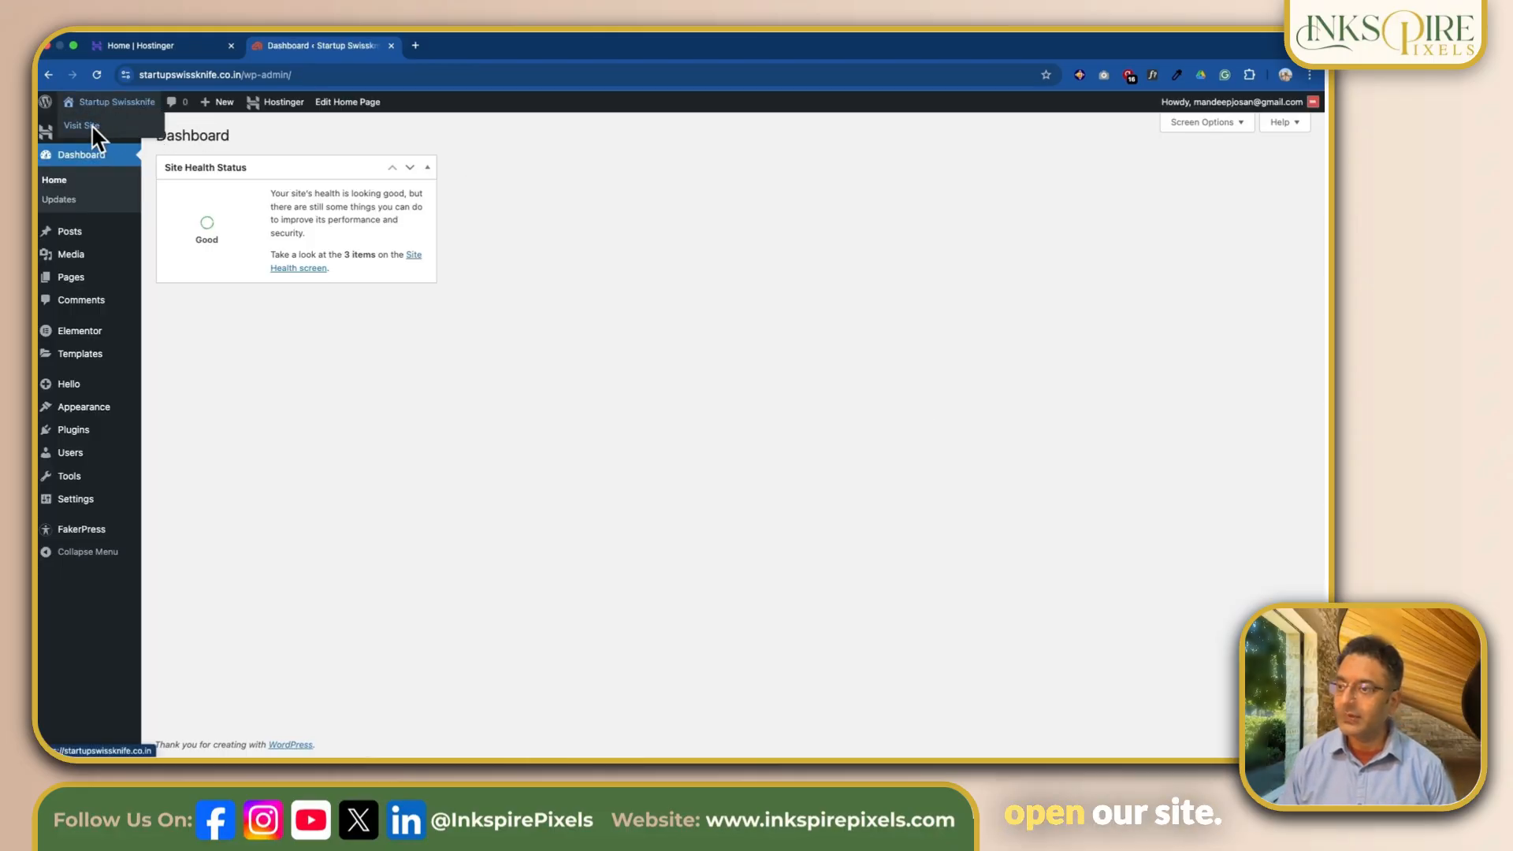
pyautogui.click(91, 125)
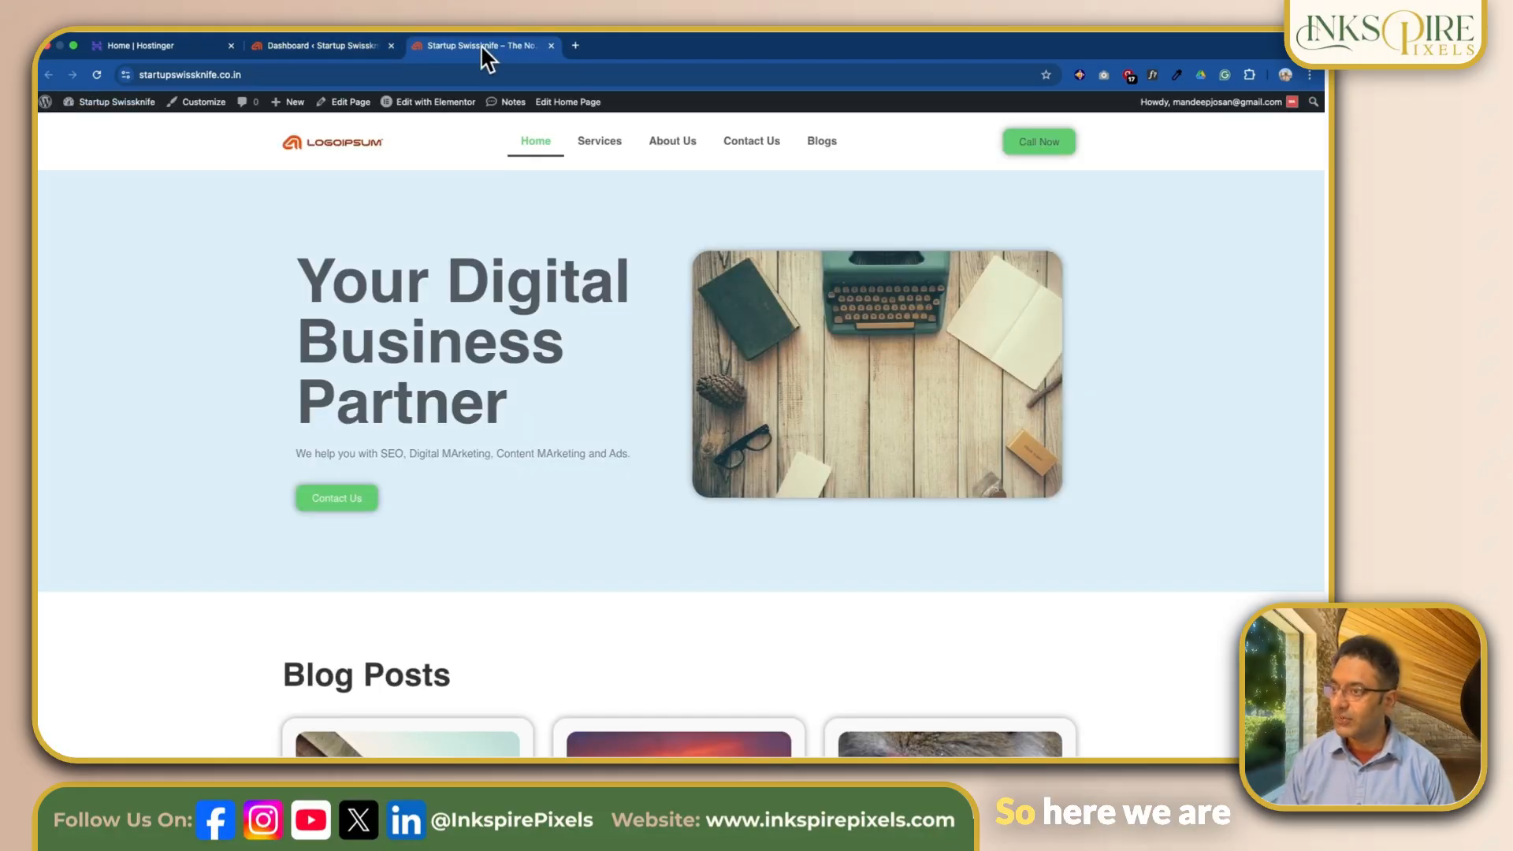
# Step: Load the nonexistent page startupswissknife.co.in/jhcgsdhdcgsddsc and test its Back To Home button
pyautogui.click(259, 74)
pyautogui.click(310, 73)
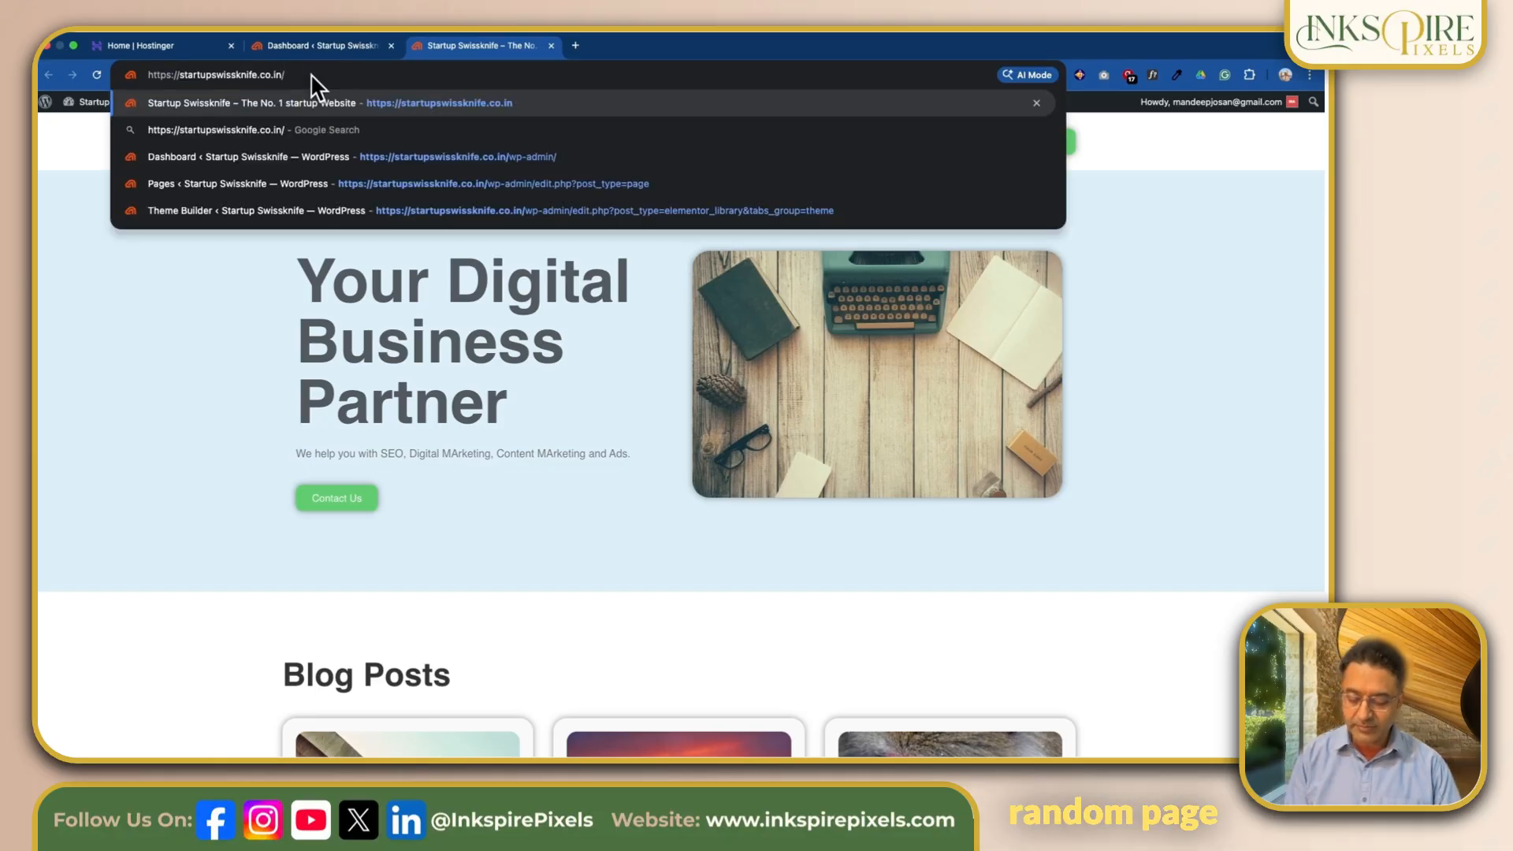
pyautogui.write('jhcgsdhdcgsddsc')
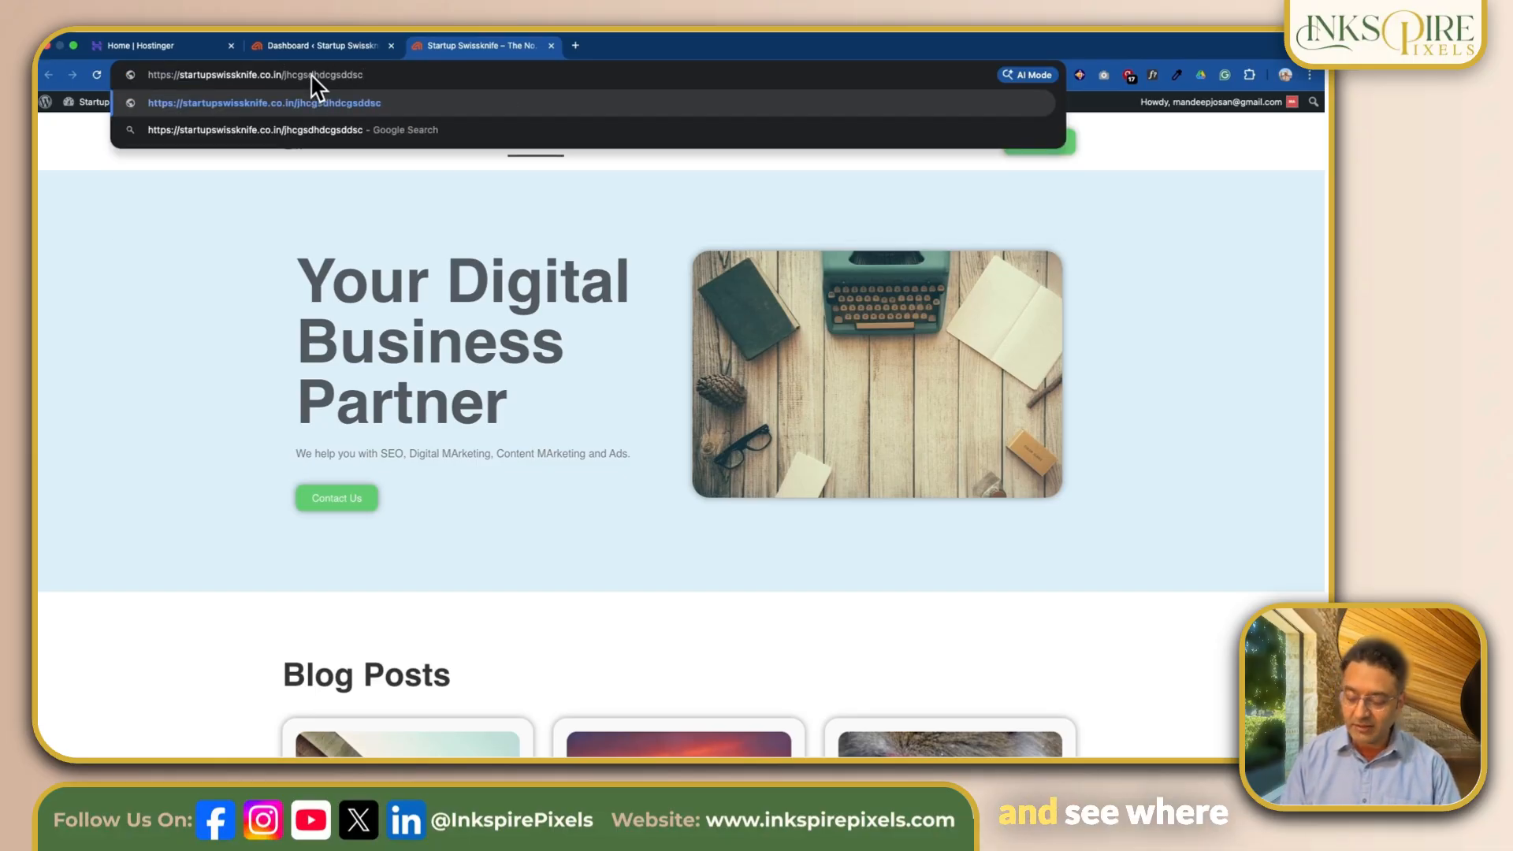
pyautogui.press('Return')
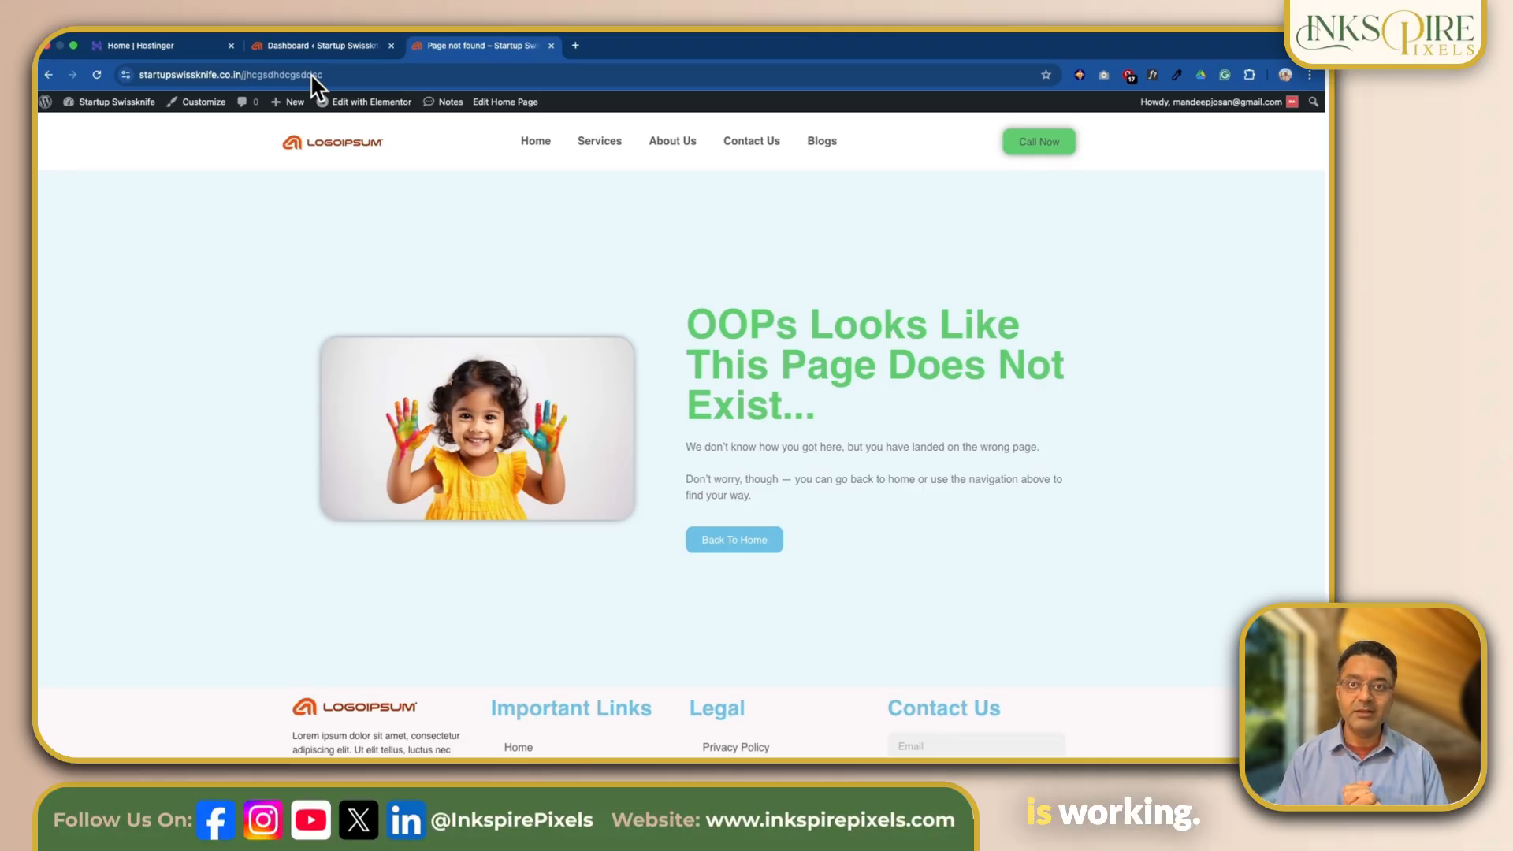
pyautogui.click(730, 542)
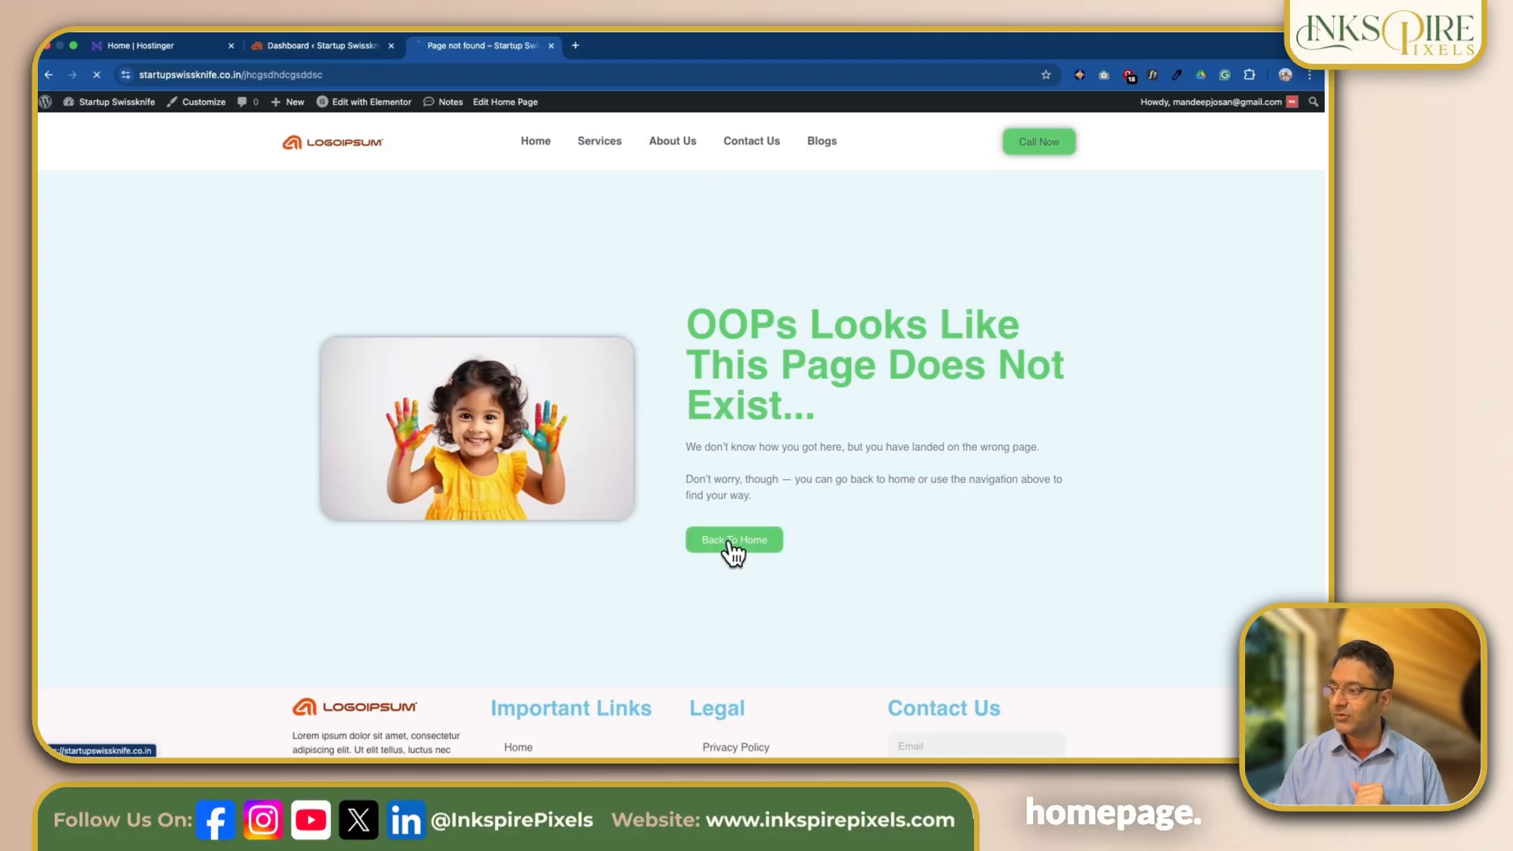